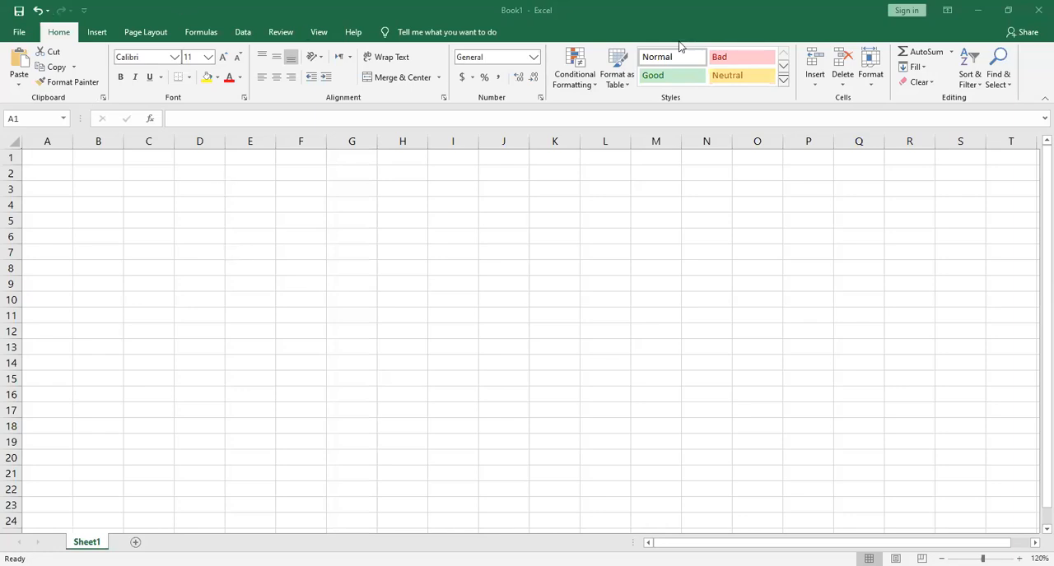
left_click(603, 6)
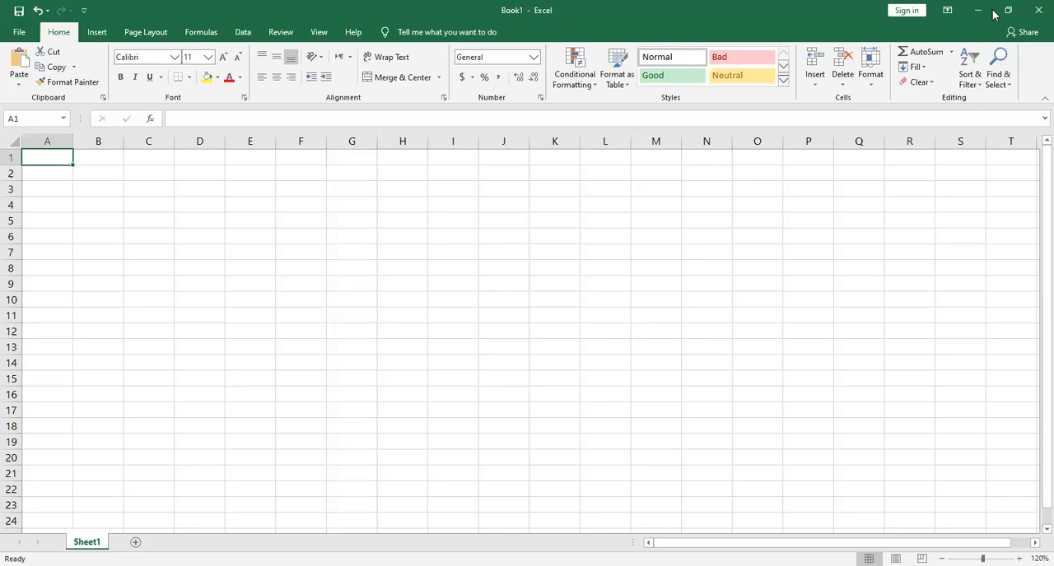
left_click(545, 7)
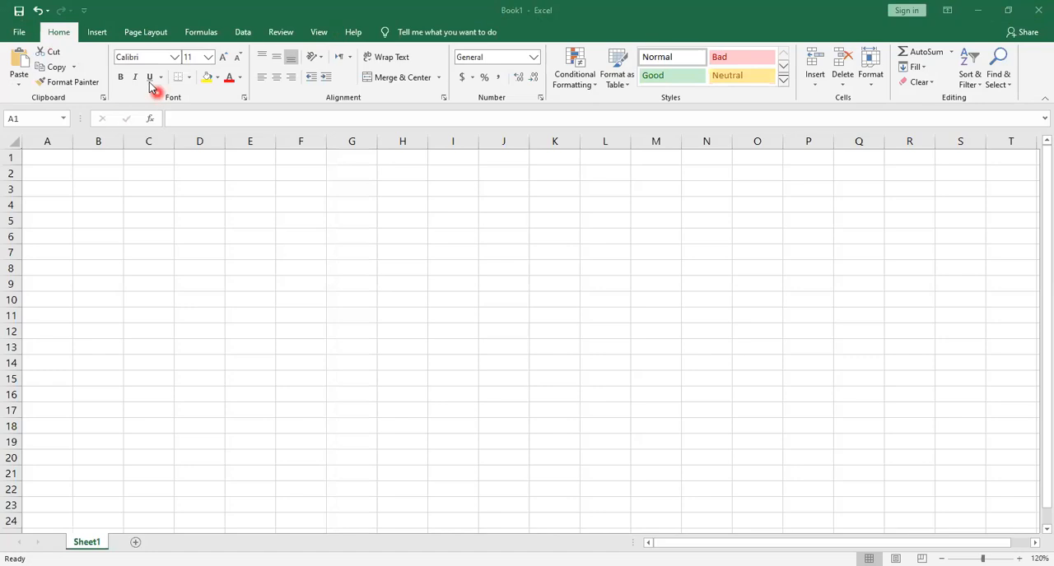
left_click(102, 32)
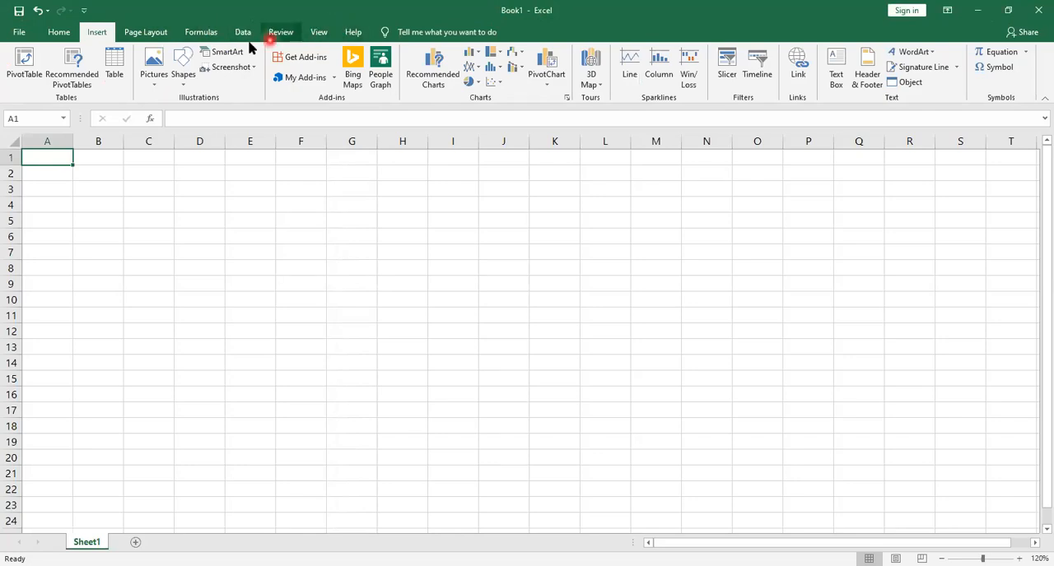
left_click(58, 32)
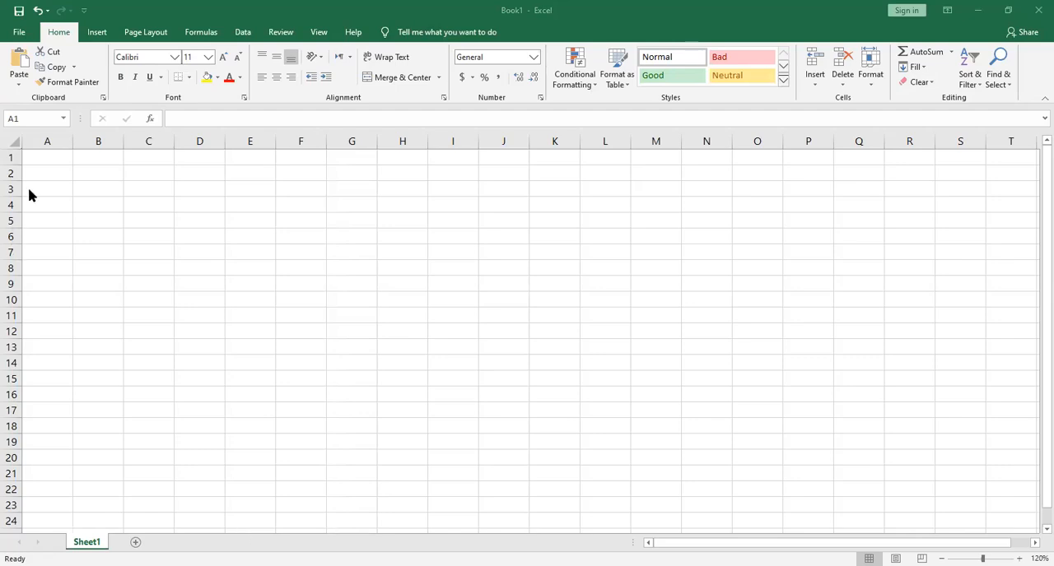
Examine the extent of the empty worksheet from cell A1 to its last row and its last column
left_click(56, 157)
key("shift+Right")
key("shift+Right")
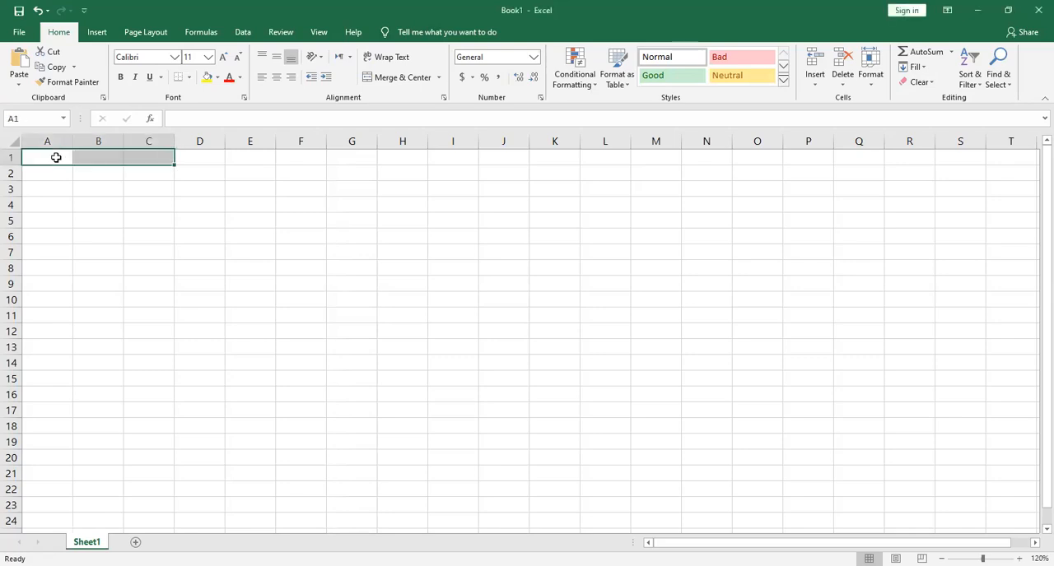
left_click(56, 157)
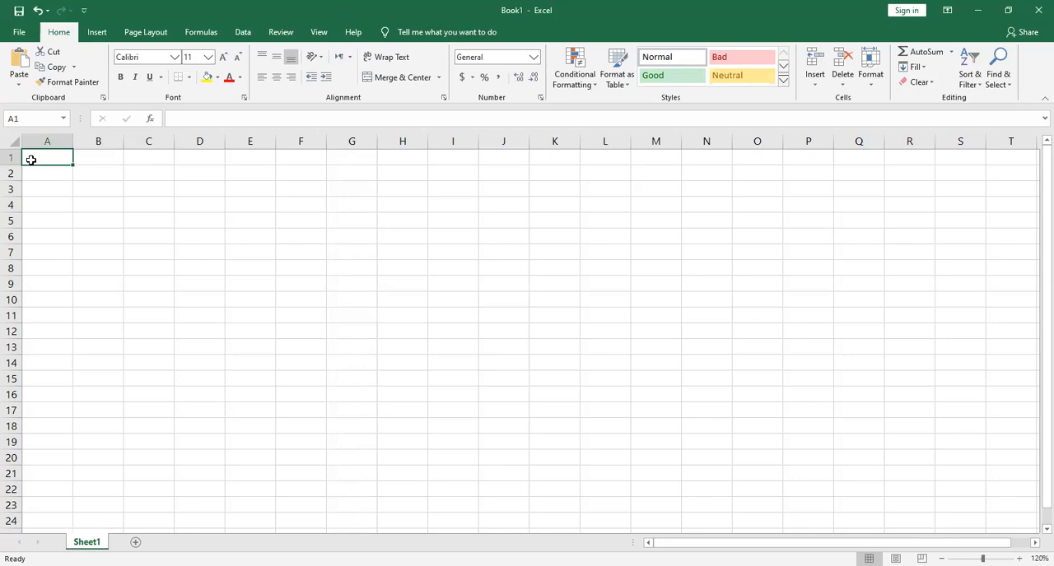
key("ctrl+Down")
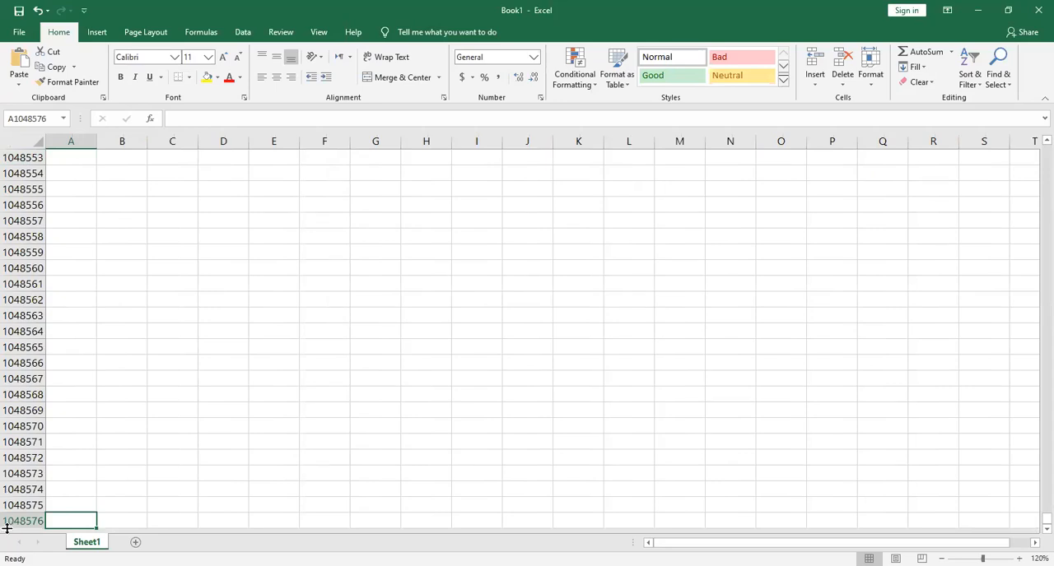
key("ctrl+Up")
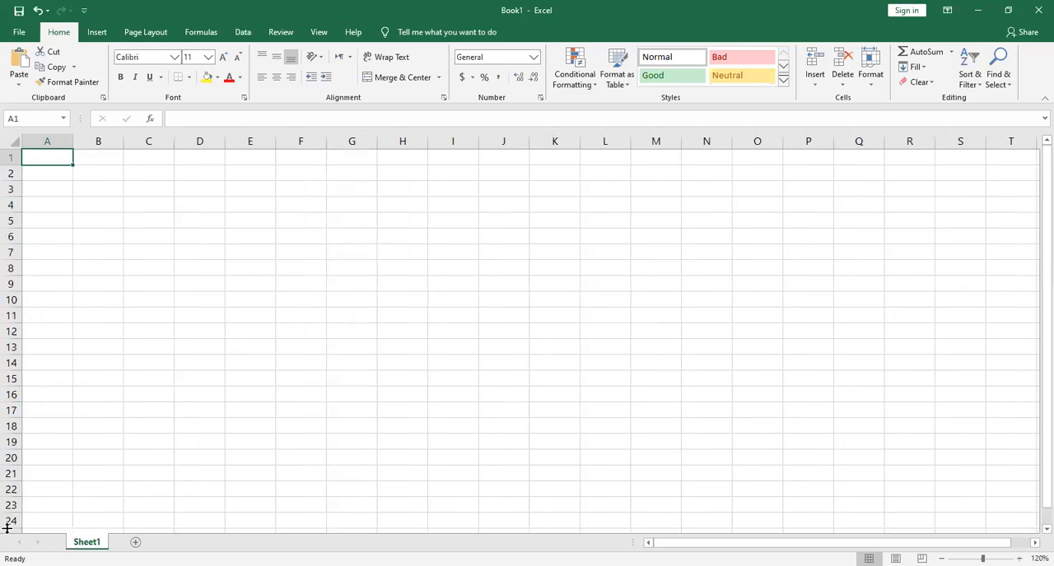
key("ctrl+Right")
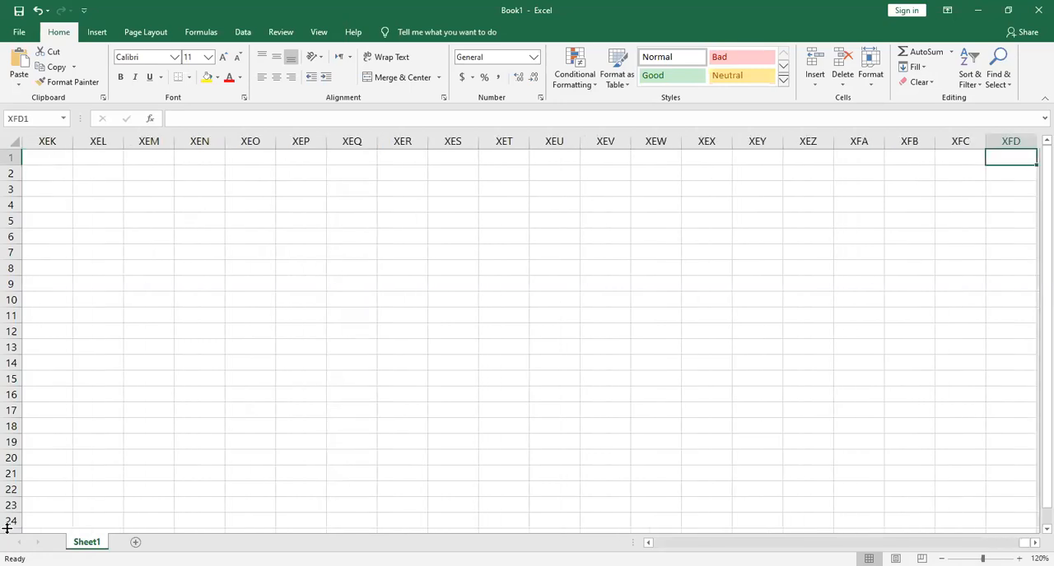
key("ctrl+Left")
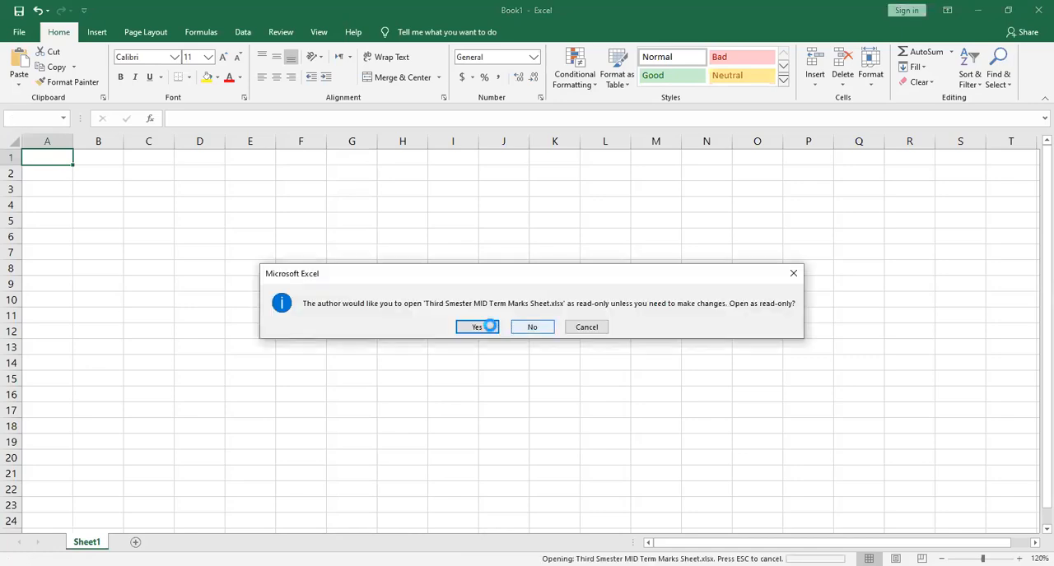
Open Third Smester MID Term Marks Sheet.xlsx as read-only and paste its Student Name column into Book1 starting at cell A1
left_click(477, 327)
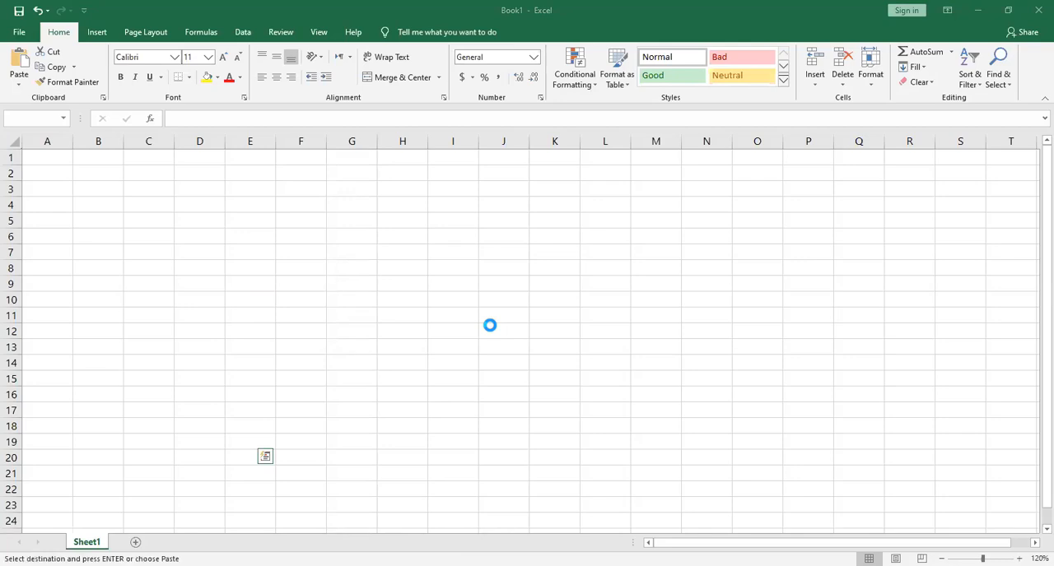
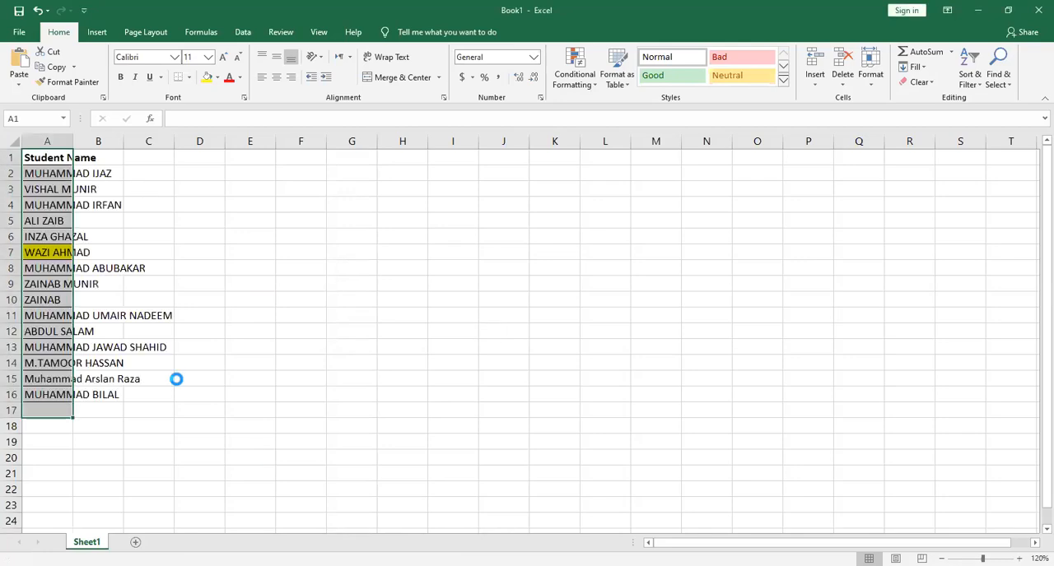
Fit column A to the width of its contents and remove the yellow fill from cell A7
double_click(72, 141)
left_click(160, 252)
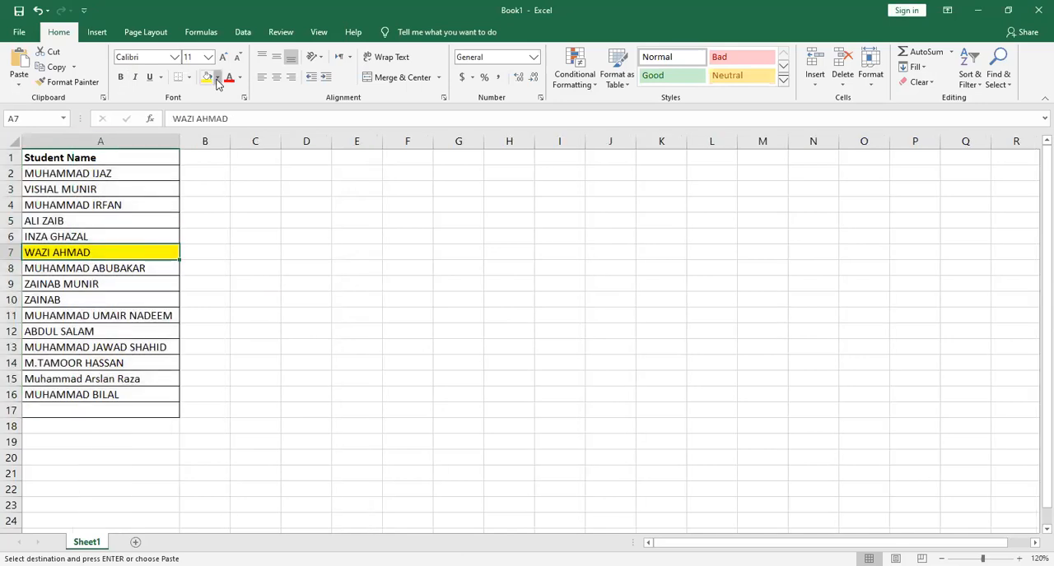
key("ctrl+z")
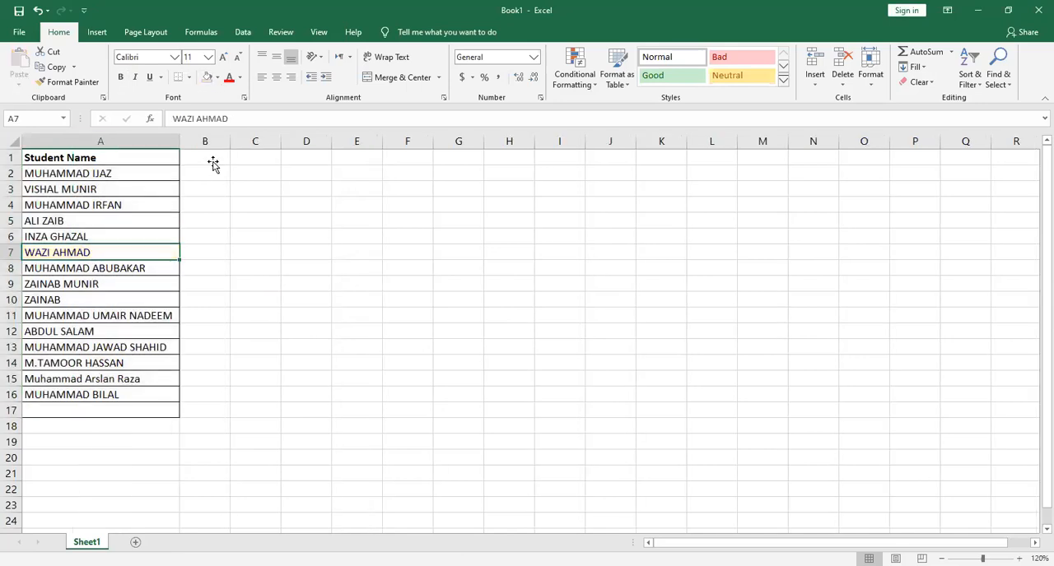
Enter the subject headers English, urdu and islamic in cells B1 to D1
left_click(212, 162)
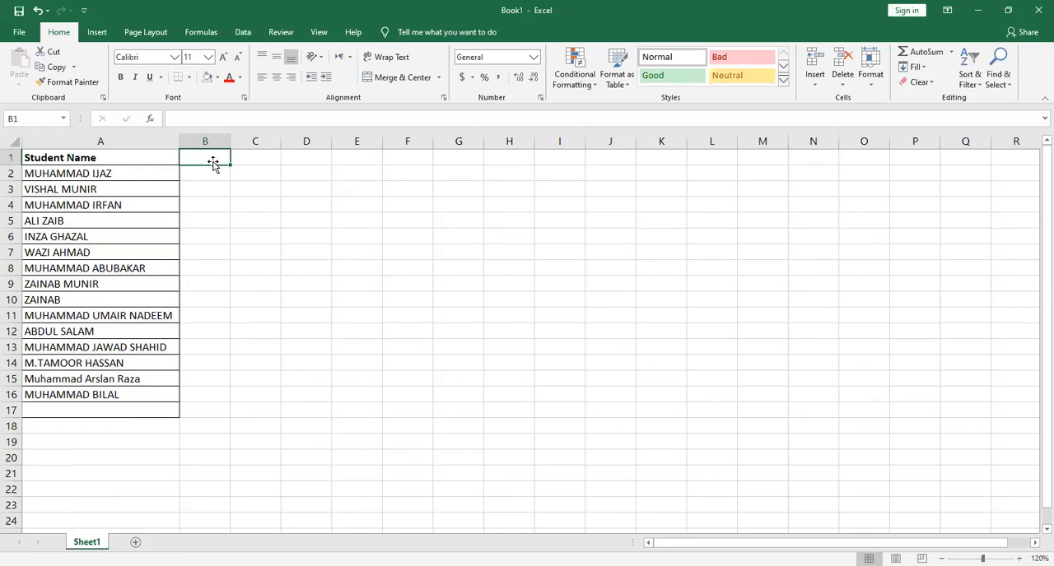
type("En")
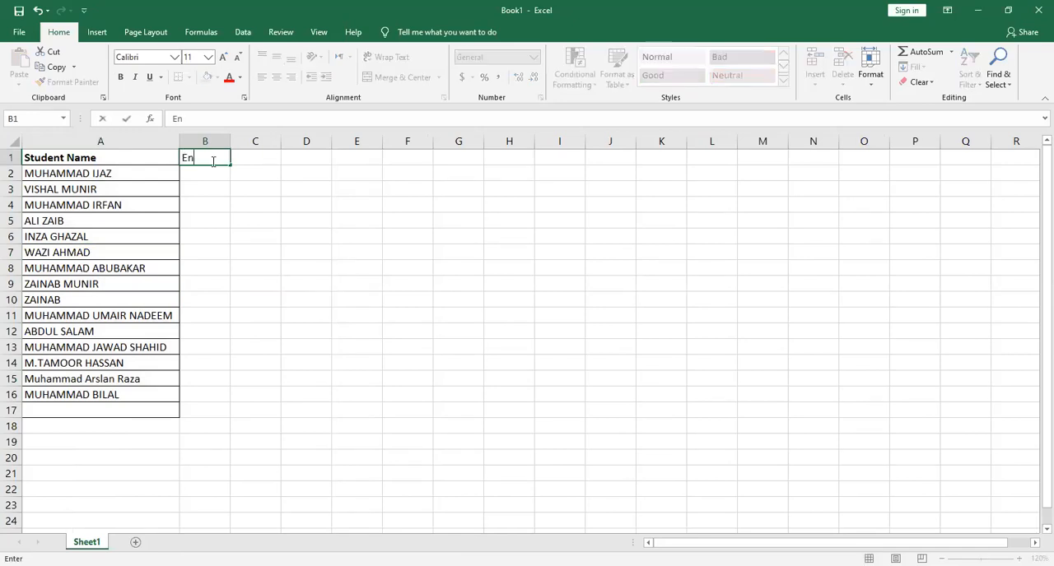
type("glish")
key("Tab")
type("urdu")
key("Tab")
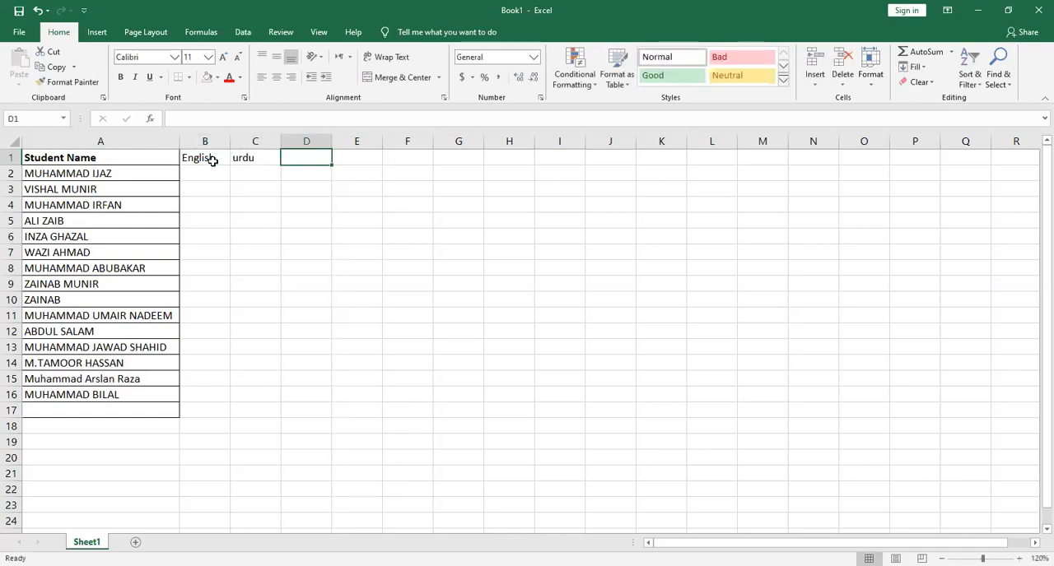
type("islamic")
key("Tab")
Enter the subject headers math, chemistry and physics in cells E1 to G1
type("math")
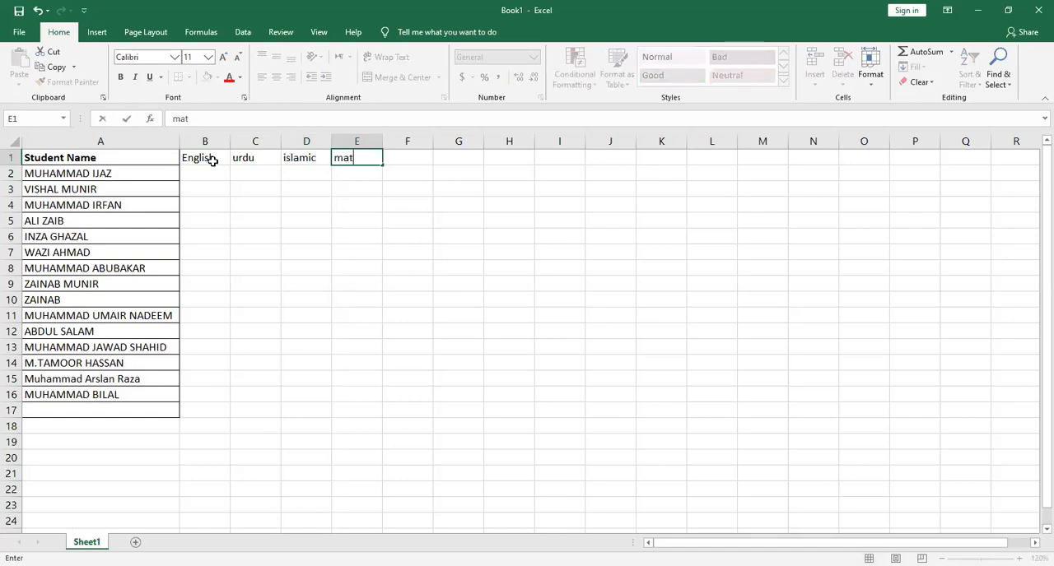
key("Tab")
type("chemistry")
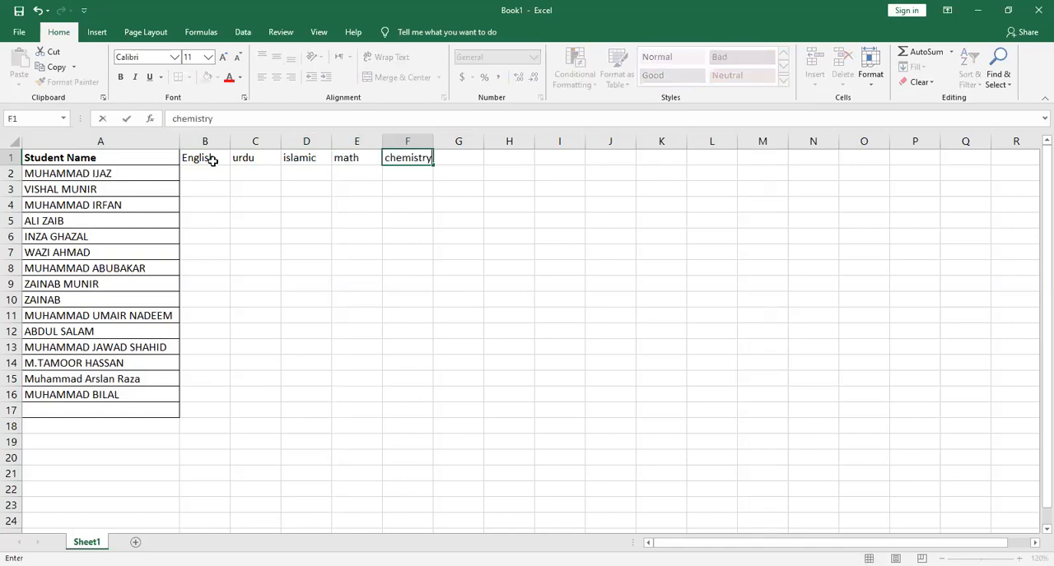
key("Tab")
type("p")
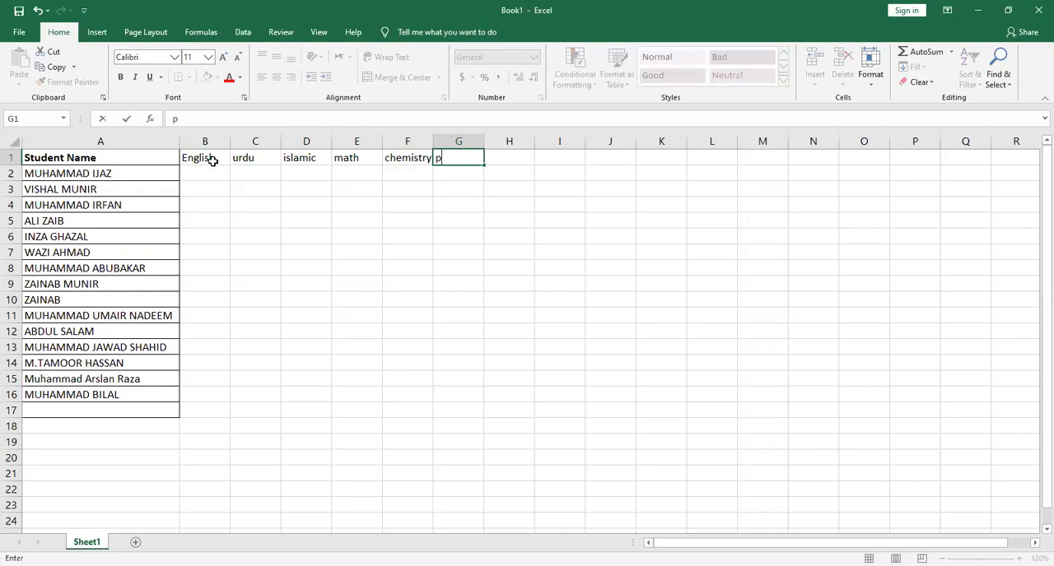
type("hysics")
key("Tab")
Enter the last subject header, computer, in cell H1
type("bi")
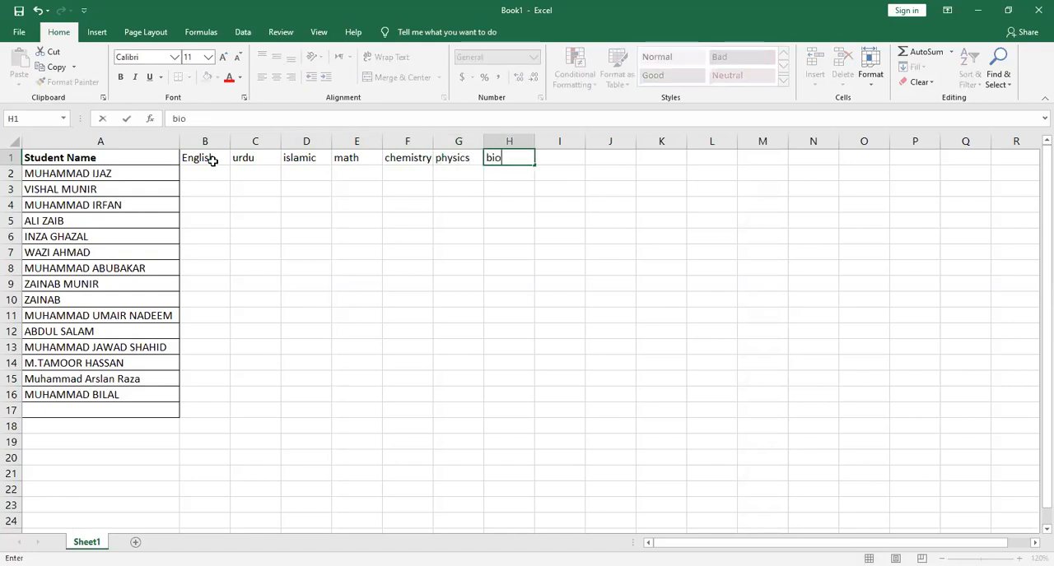
key("Tab")
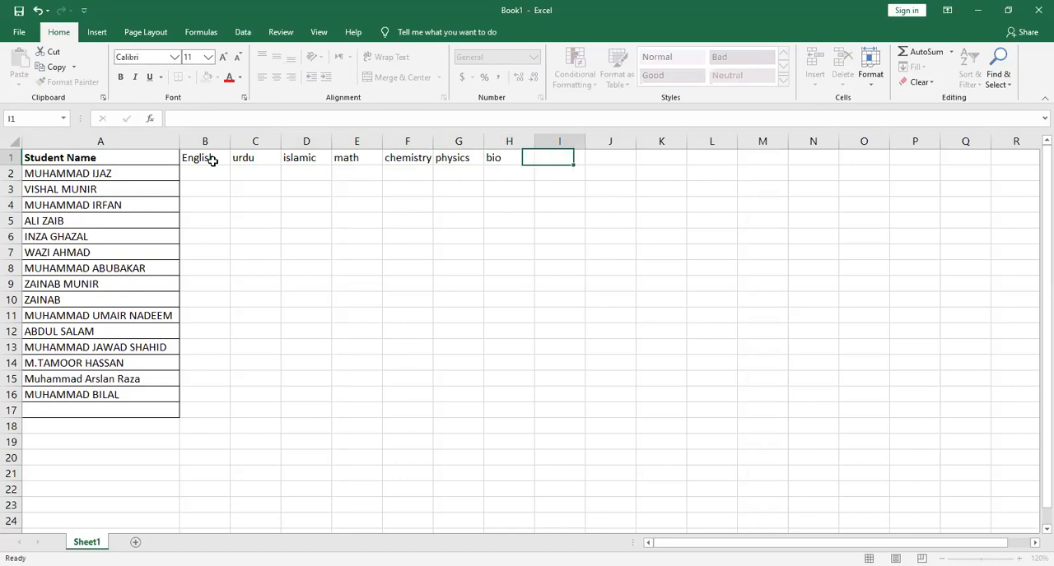
key("Left")
type("computer")
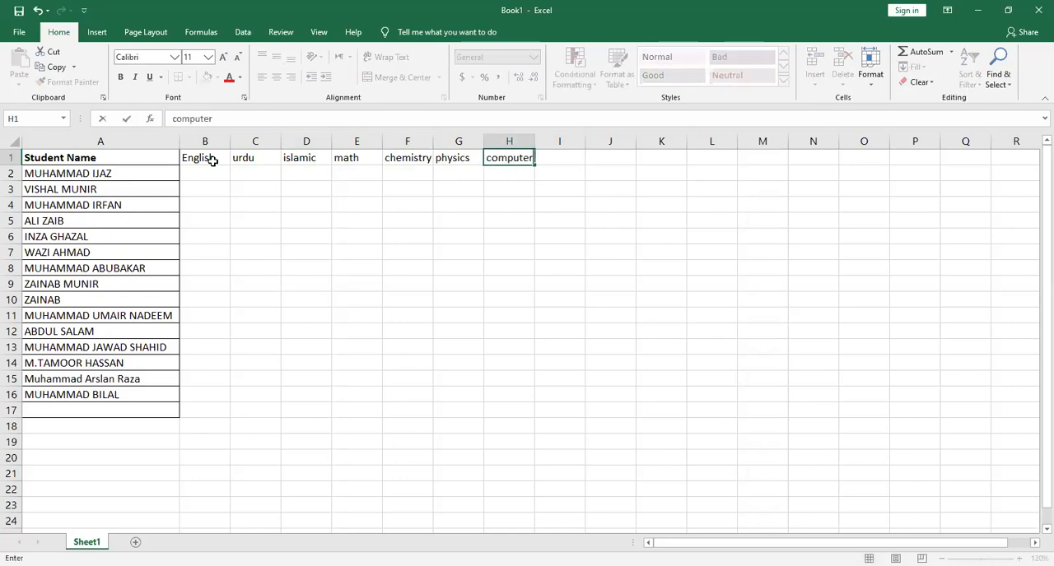
key("Tab")
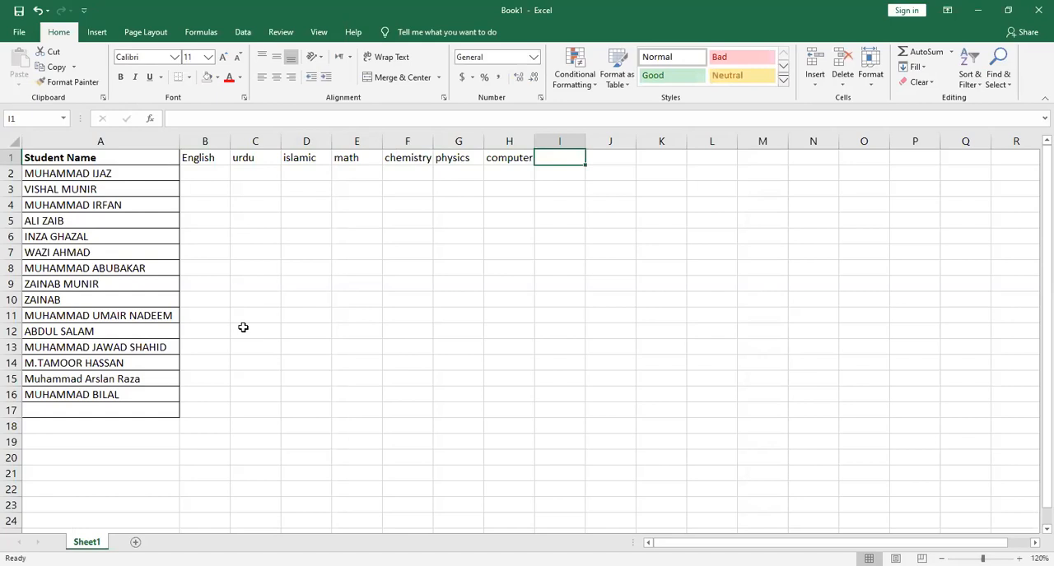
Enter the English marks 90, 88, 77, 88 and 99 for the first five students in cells B2 to B6
left_click_drag(491, 173, 195, 159)
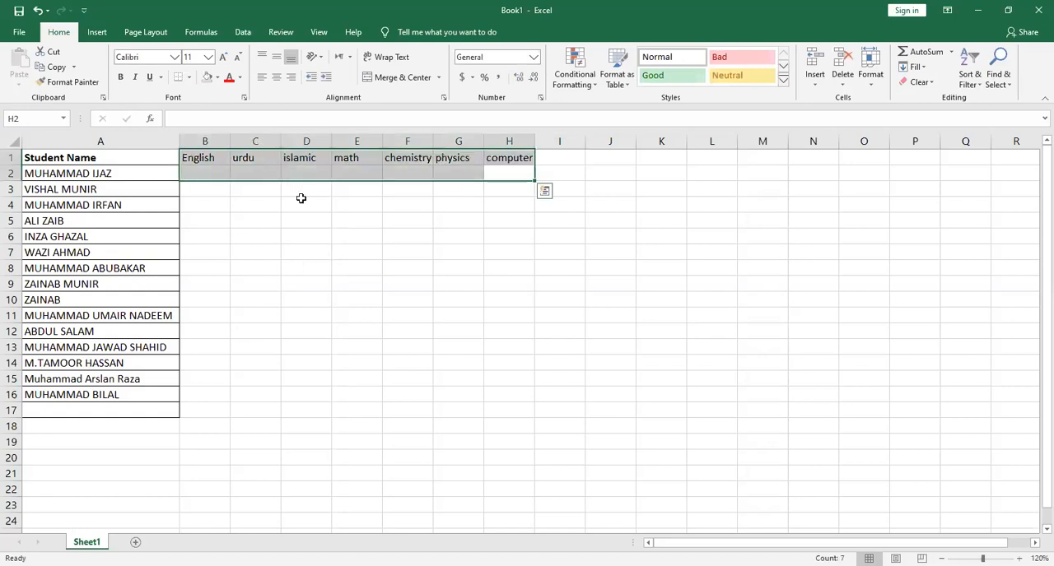
left_click(202, 173)
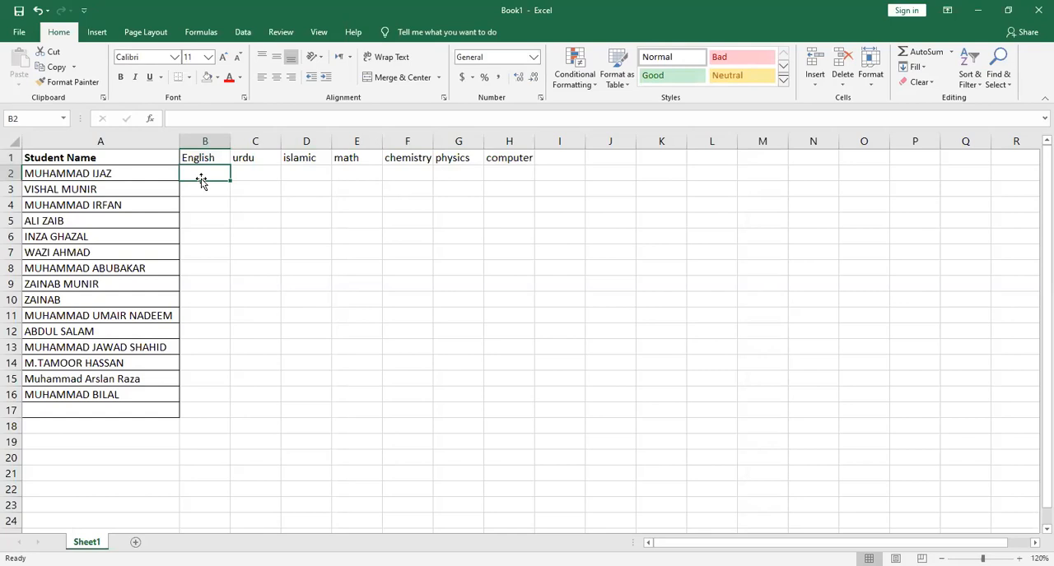
type("90")
key("Return")
type("88")
key("Return")
type("77")
key("Return")
type("88")
key("Return")
type("99")
key("Return")
Enter the English marks 90, 89, 98, 78 and 67 in cells B7 to B11
type("09")
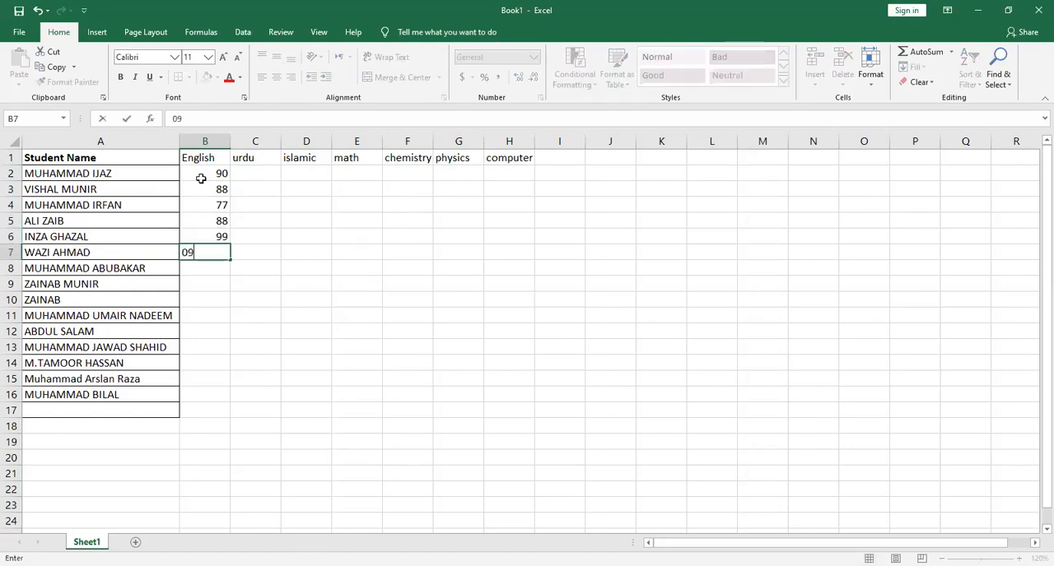
key("Return")
type("89")
key("Return")
type("98")
key("Return")
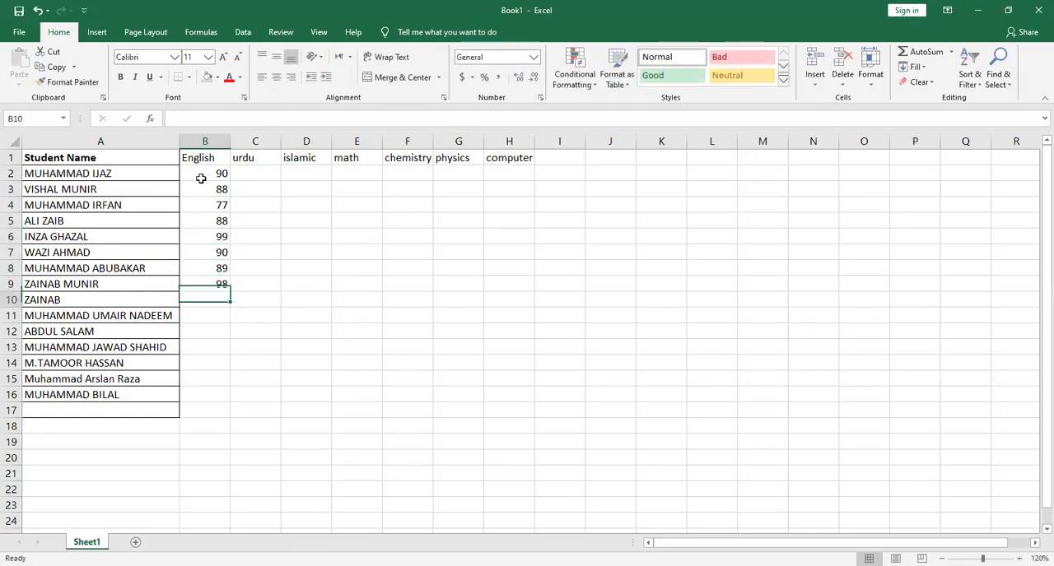
type("78")
key("Return")
type("67")
key("Return")
Enter the English marks 76, 78, 87, 67 and 55 for the last five students in cells B12 to B16
type("76")
key("Return")
type("78")
key("Return")
type("87")
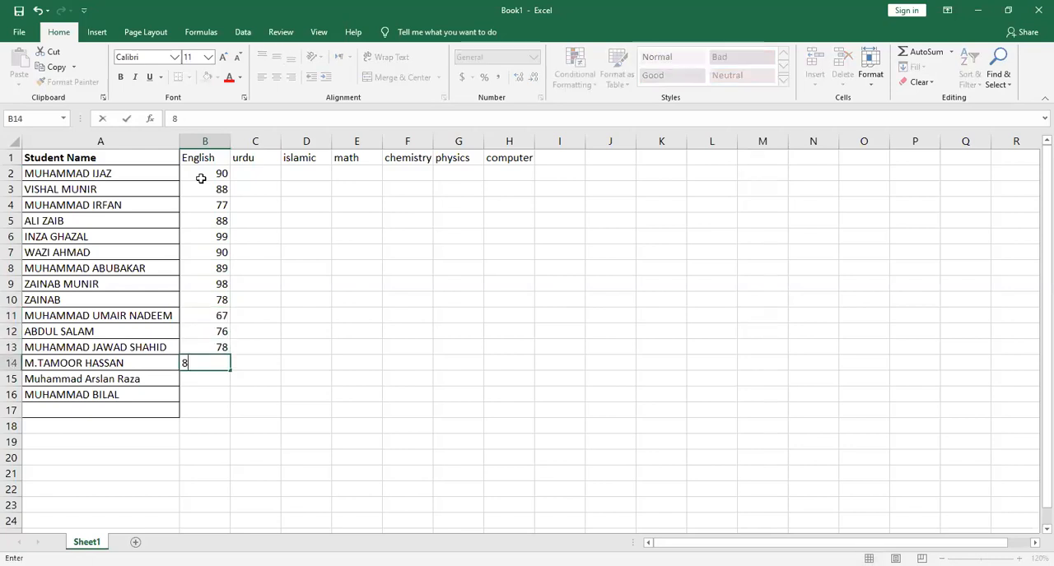
key("Return")
type("67")
key("Return")
type("55")
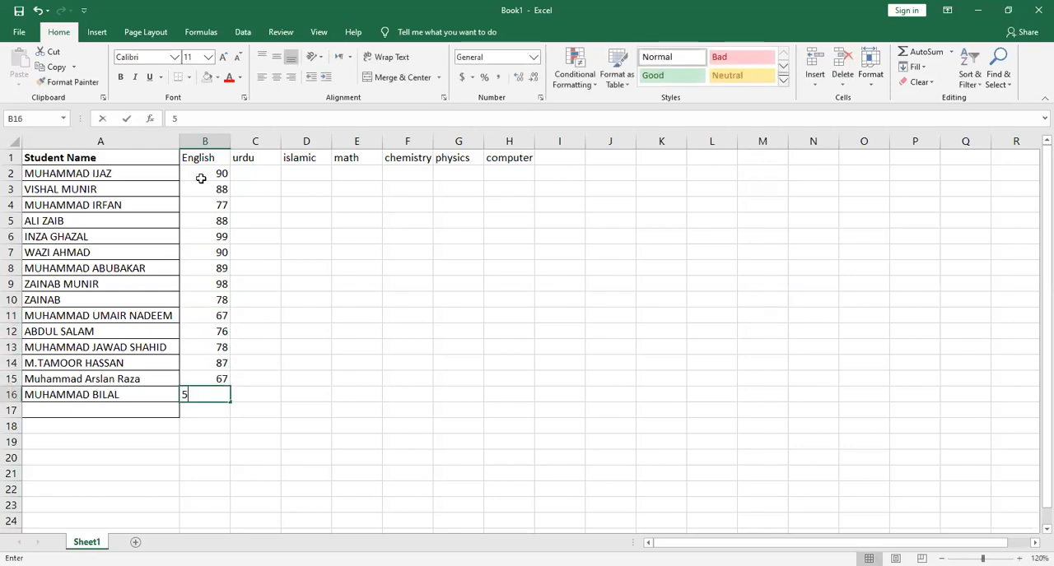
key("Return")
type("7")
key("Return")
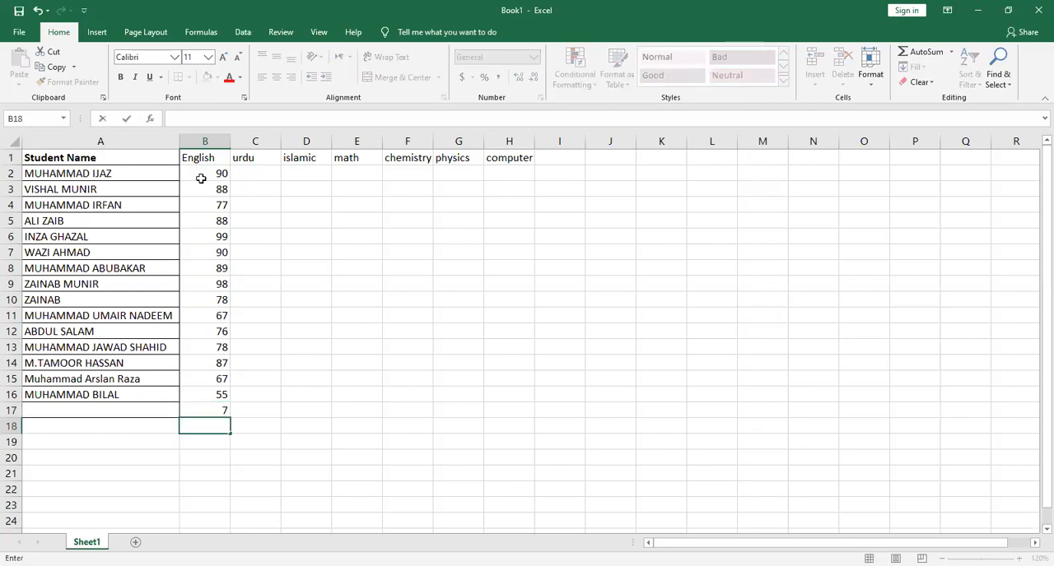
key("Up")
key("Delete")
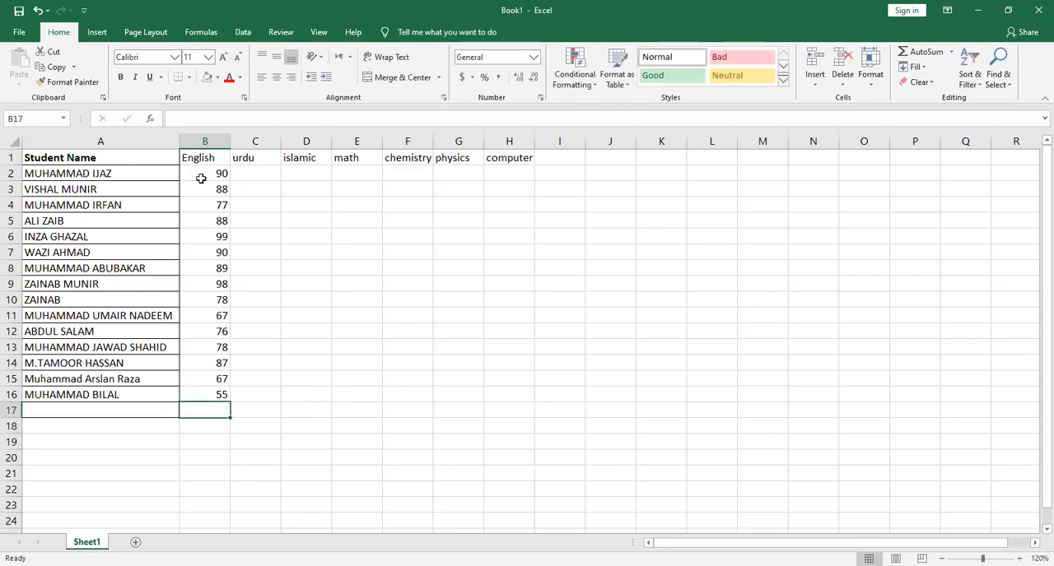
Enter the urdu marks 88 and 98 for the first two students in cells C2 and C3
left_click(251, 178)
type("88")
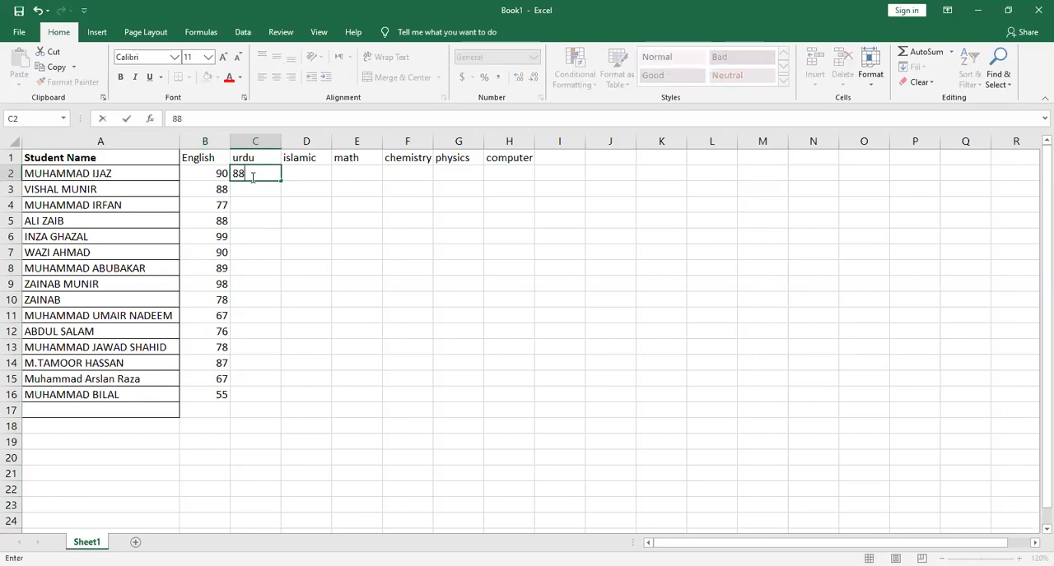
key("Return")
type("9")
key("Return")
key("Up")
key("Down")
key("Up")
type("98")
key("Return")
key("Up")
key("Down")
Enter the urdu marks 89, 78, 78, 76 and 98 in cells C4 to C8
type("89")
key("Return")
type("78")
key("Return")
type("78")
key("Return")
type("76")
key("Return")
type("98")
key("Return")
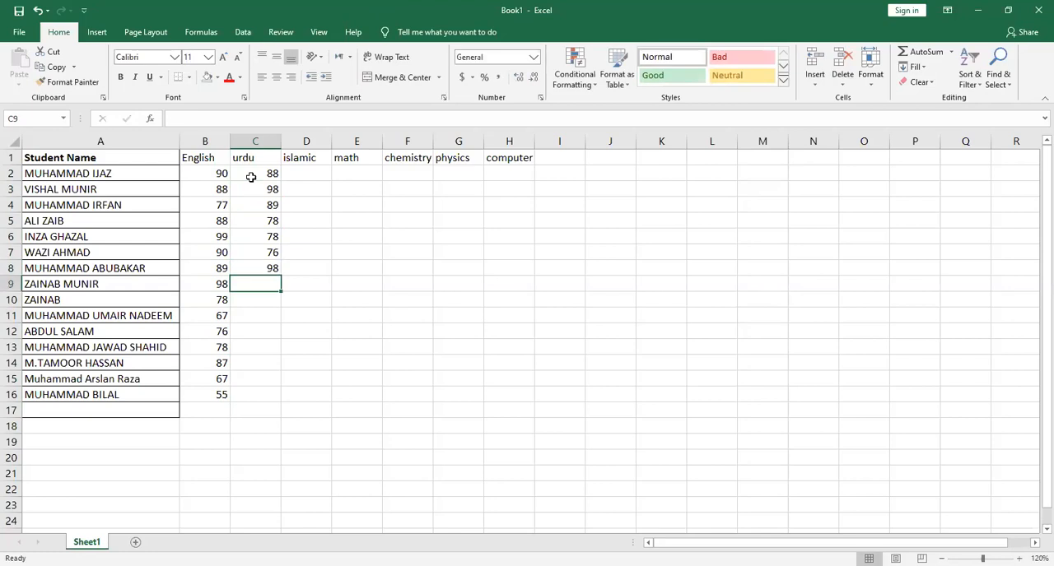
Enter the urdu marks 99, 89, 87 and 67 in cells C9 to C12
type("999")
key("BackSpace")
key("Return")
type("89")
key("Return")
type("87")
key("Return")
type("67")
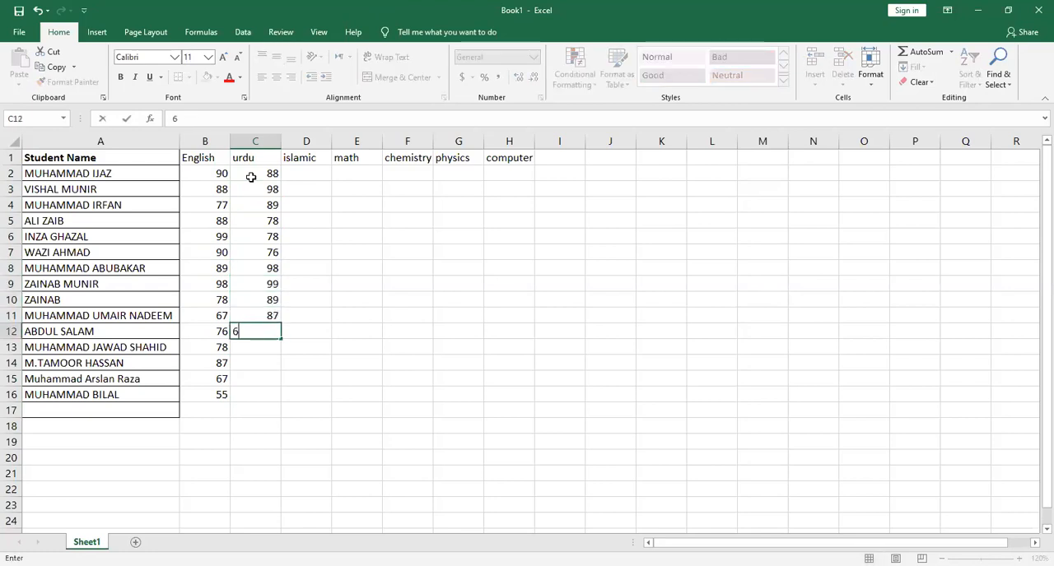
key("Return")
Enter the urdu marks 98, 98, 67 and 89 for the last four students in cells C13 to C16
type("98")
key("Return")
type("98")
key("Return")
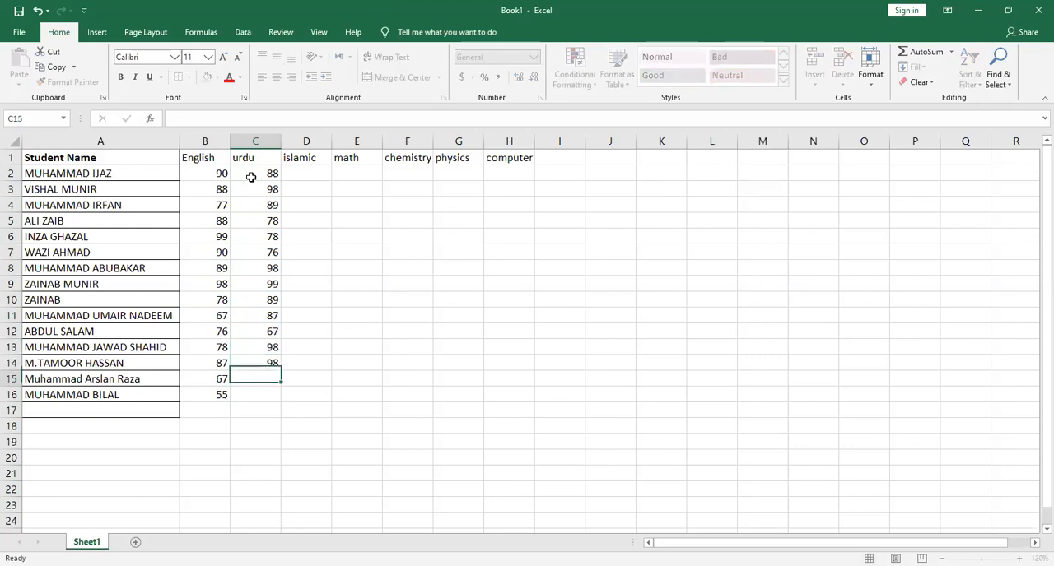
type("67")
key("Return")
type("9")
key("Return")
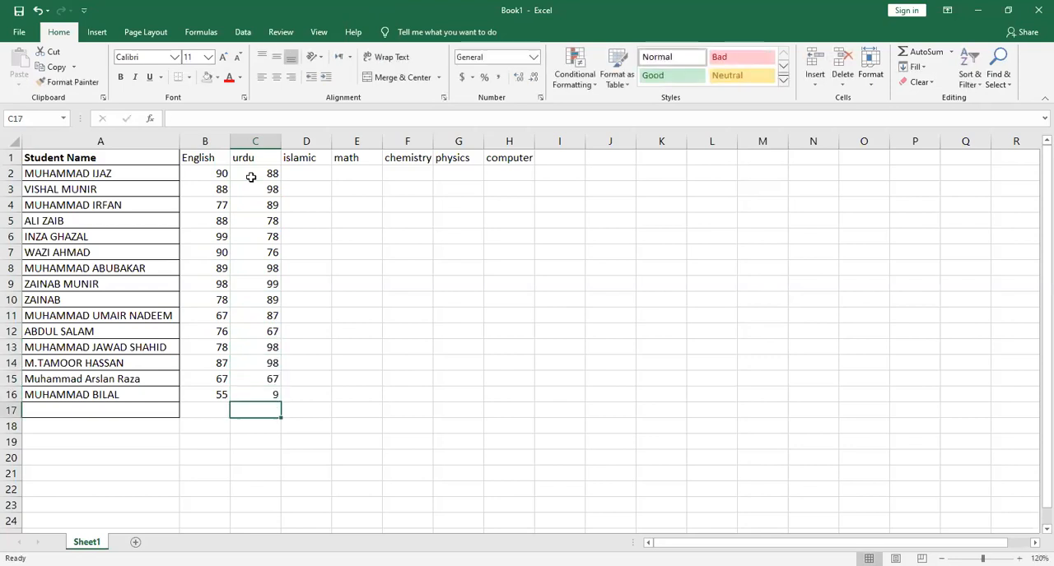
key("Up")
type("89")
key("Return")
Enter the islamic marks 98, 89 and 78 for the first three students in cells D2 to D4
key("Up")
key("Up")
key("Up")
key("Up")
key("Up")
key("Up")
key("Up")
key("Up")
key("Up")
key("Up")
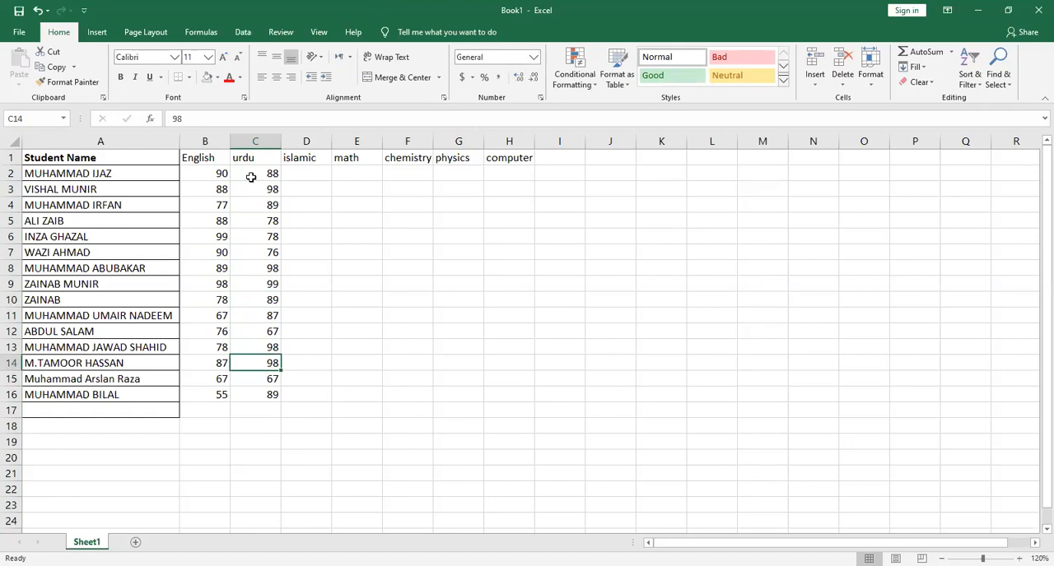
key("Up")
key("Up")
key("Up")
key("Up")
key("Up")
key("Right")
type("98")
key("Return")
type("89")
key("Return")
type("78")
key("Return")
Enter the islamic marks 87, 67, 76, 56 and 65 in cells D5 to D9
type("87")
key("Return")
type("67")
key("Return")
type("76")
key("Return")
type("56")
key("Return")
type("65")
key("Return")
Enter the islamic marks 67, 78 and 90 in cells D10 to D12
type("67")
key("Return")
type("78")
key("Return")
type("990")
key("Return")
key("Up")
type("90")
key("Return")
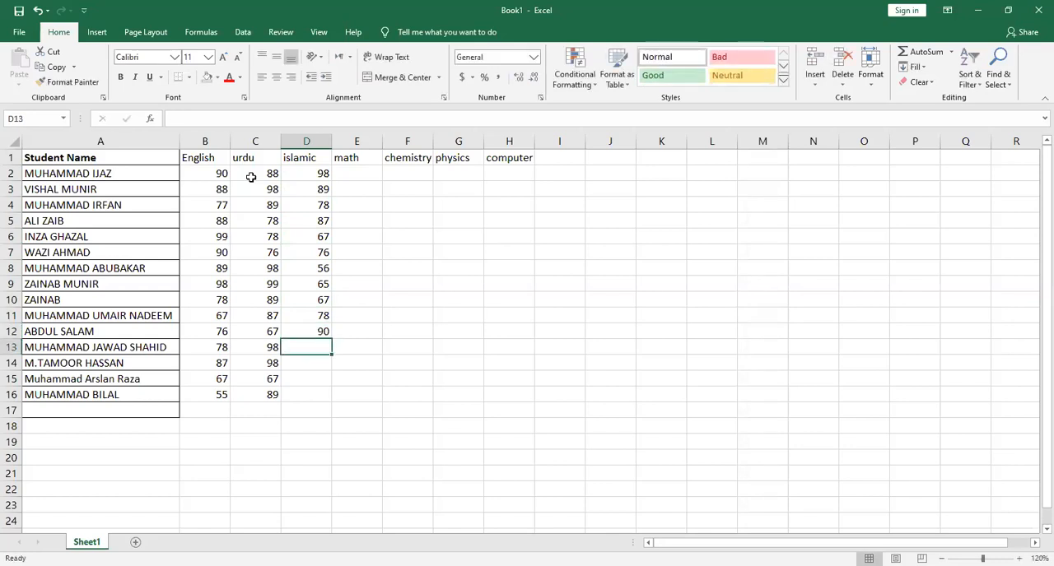
Enter the islamic marks 98, 80, 70 and 77 for the last four students in cells D13 to D16
type("98")
key("Return")
type("80")
key("Return")
type("70")
key("Return")
type("77")
key("Return")
Enter the math marks 99, 88, 77 and 66 for the first four students in cells E2 to E5
key("Up")
key("Up")
key("Up")
key("Up")
key("Up")
key("Up")
key("Up")
key("Up")
key("Up")
key("Up")
key("Up")
key("Up")
key("Up")
key("Up")
key("Up")
key("Up")
key("Right")
key("Down")
type("99")
key("Return")
type("88")
key("Return")
type("77")
key("Return")
type("66")
key("Return")
Enter the math marks 55, 56, 57, 58 and 98 in cells E6 to E10
type("55")
key("Return")
type("56")
key("Return")
type("57")
key("Return")
type("58")
key("Return")
type("6")
key("Return")
key("Up")
type("98")
key("Return")
Enter the math marks 79, 78, 76, 56, 76 and 78 in cells E11 to E16
type("79")
key("Return")
type("78")
key("Return")
type("76")
key("Return")
type("56")
key("Return")
type("76")
key("Return")
type("78")
key("Return")
Copy the urdu, islamic and math marks in C2:E16 into the chemistry, physics and computer columns, starting at F2
key("Up")
key("Up")
key("Up")
key("Up")
key("Up")
key("Up")
key("Up")
key("Up")
key("Up")
key("Up")
key("Up")
key("Up")
key("Up")
key("Right")
key("Up")
key("Up")
key("Up")
key("Down")
left_click_drag(251, 177, 377, 403)
key("ctrl+c")
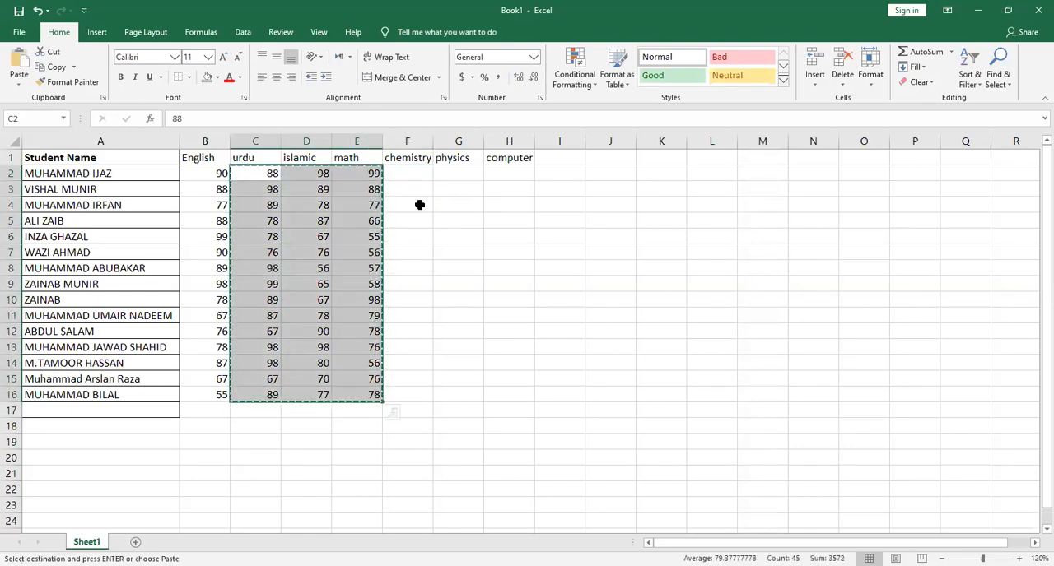
left_click(419, 175)
key("ctrl+v")
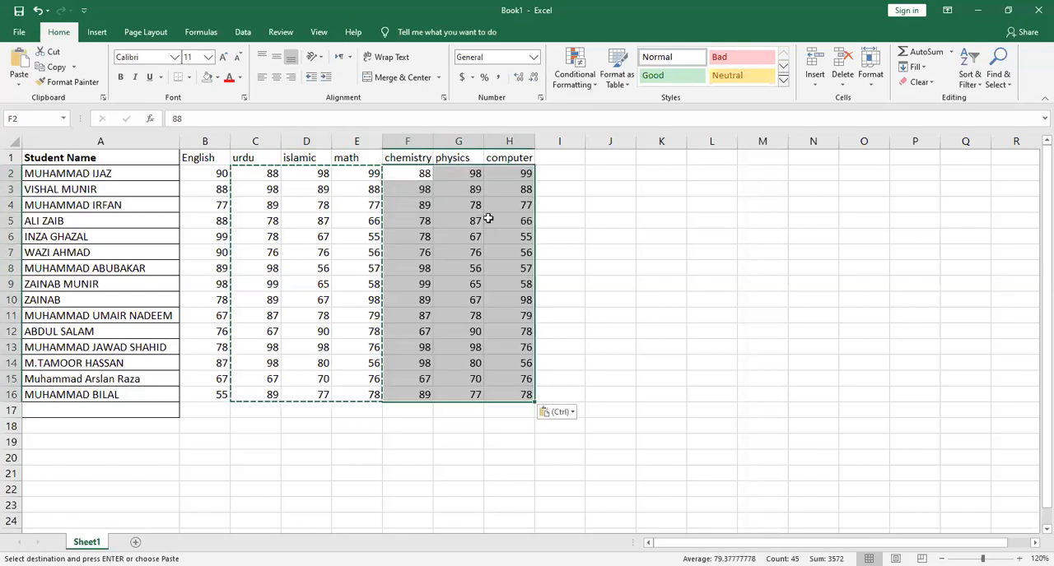
left_click(517, 221)
key("Escape")
key("Escape")
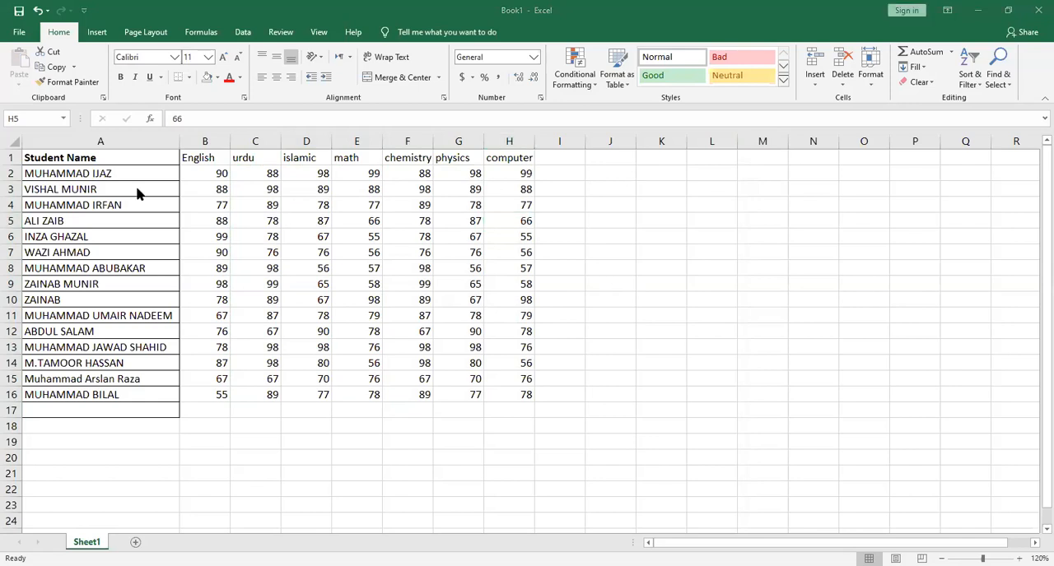
Use Format Painter to apply a marks cell's plain formatting to the Student Name column, A1:A17
left_click(267, 231)
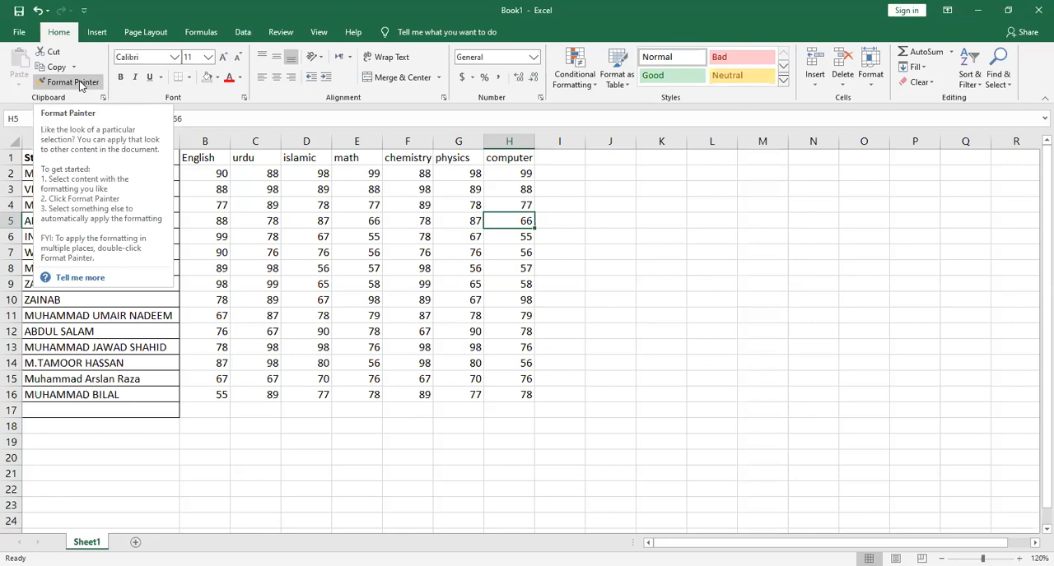
left_click_drag(338, 259, 340, 288)
left_click(66, 81)
left_click_drag(76, 156, 107, 406)
left_click(247, 392)
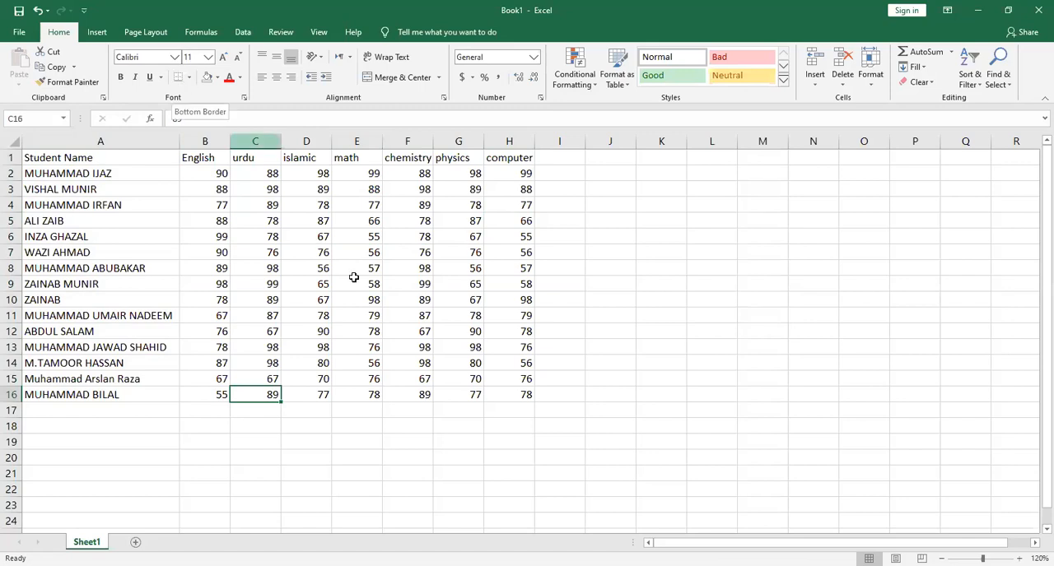
Check how the borderless marks sheet looks in the print preview
left_click(527, 394)
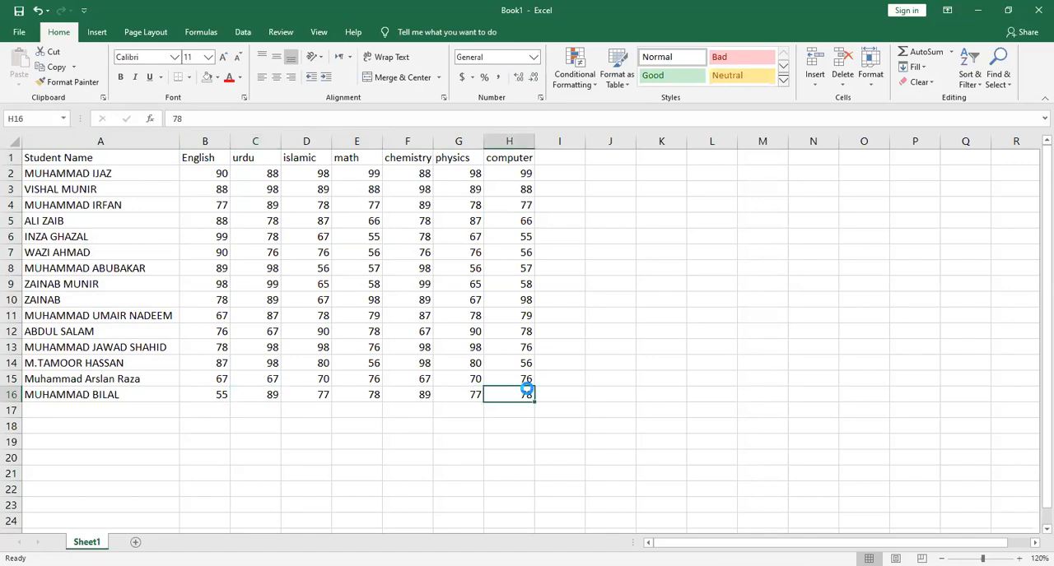
key("ctrl+p")
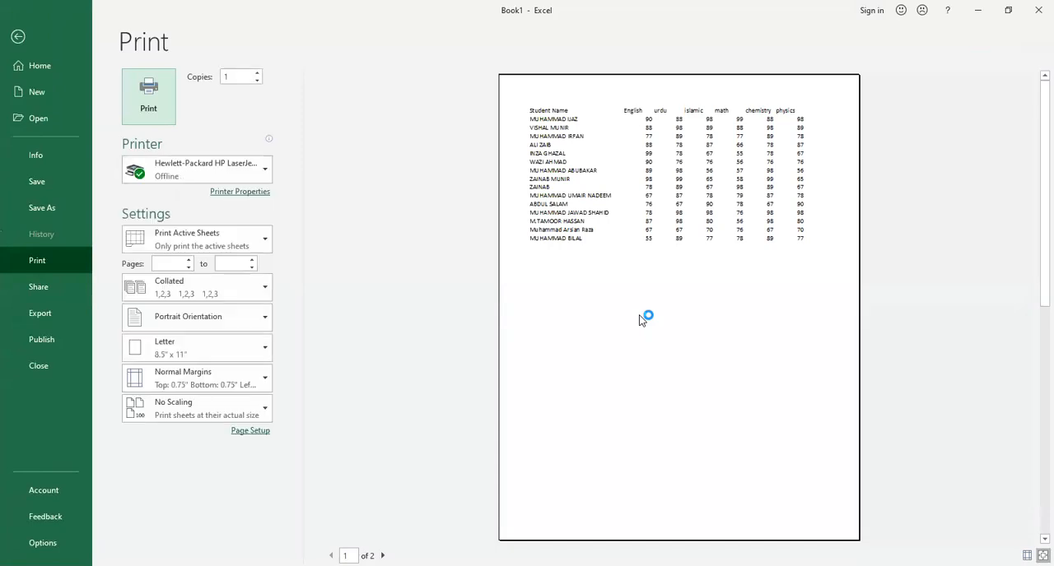
left_click(643, 320)
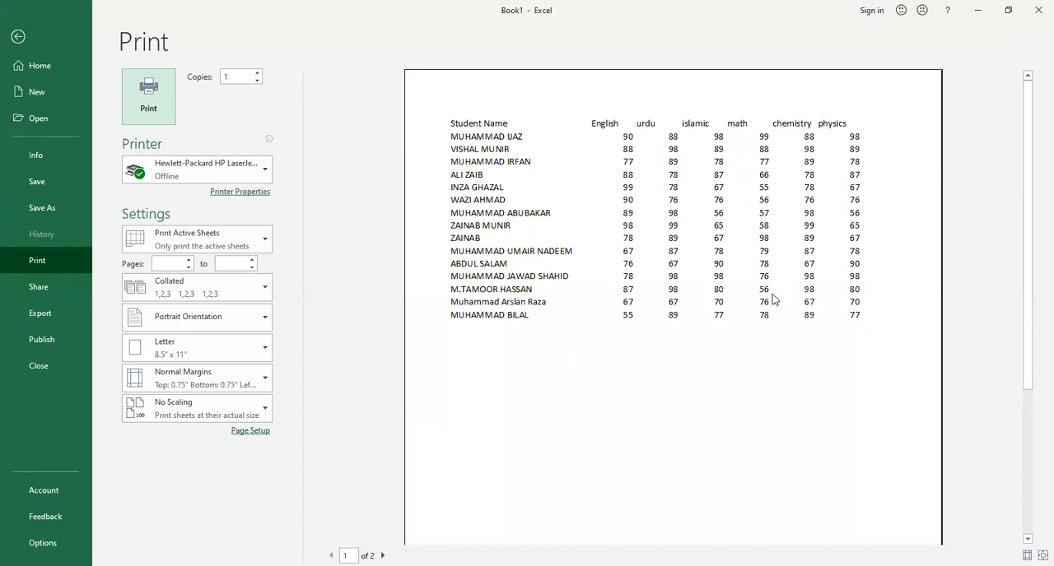
key("Escape")
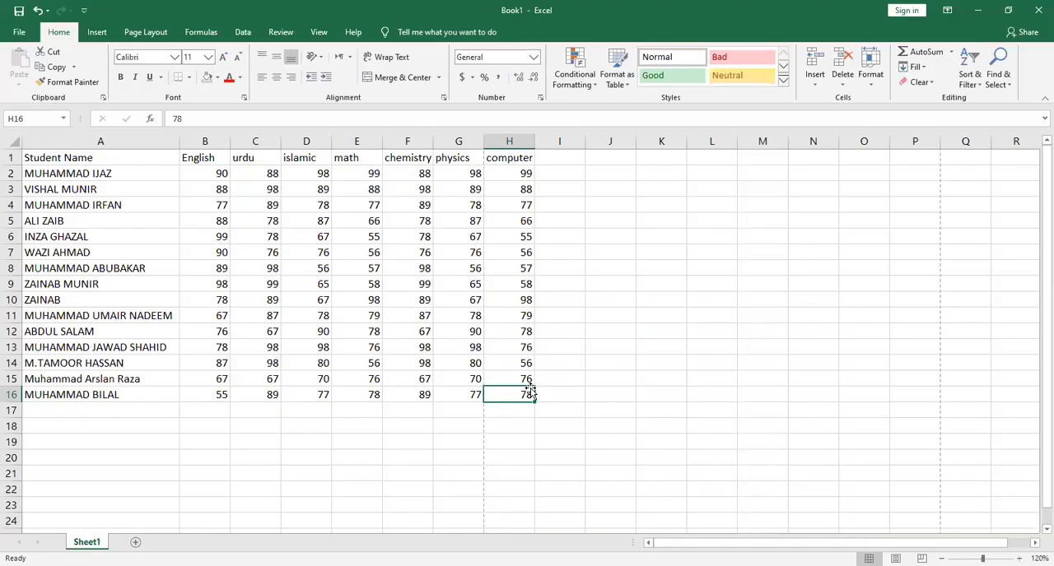
Apply All Borders to the marks table A1:H17 and check it in the print preview
left_click_drag(529, 413, 71, 161)
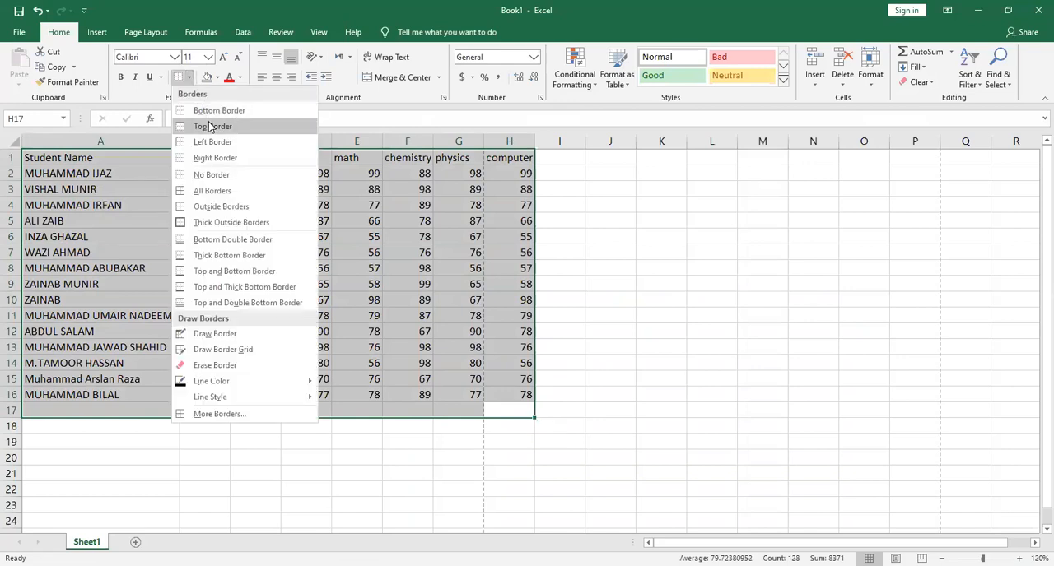
left_click(209, 191)
left_click(407, 408)
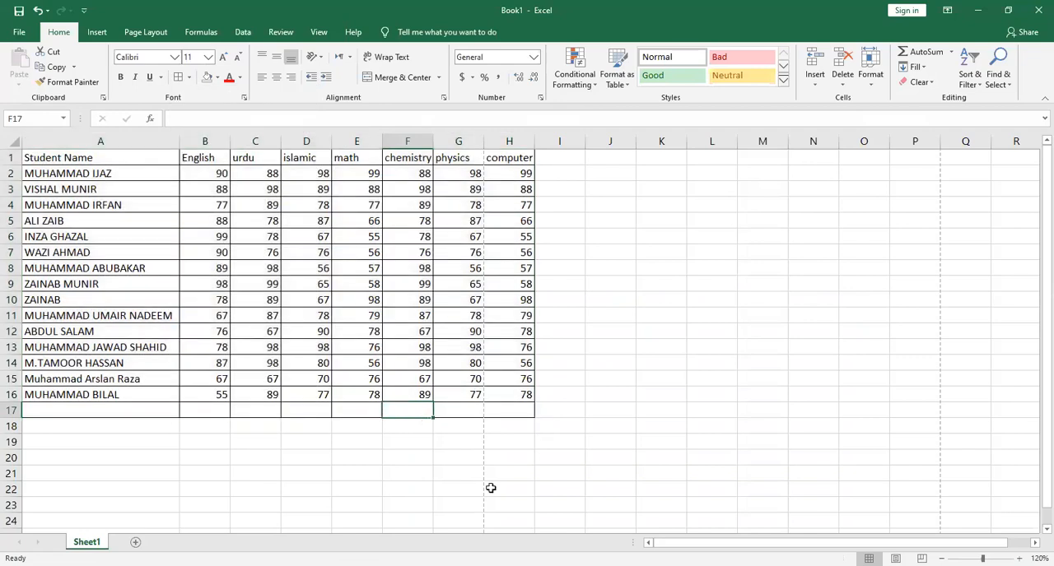
key("ctrl+p")
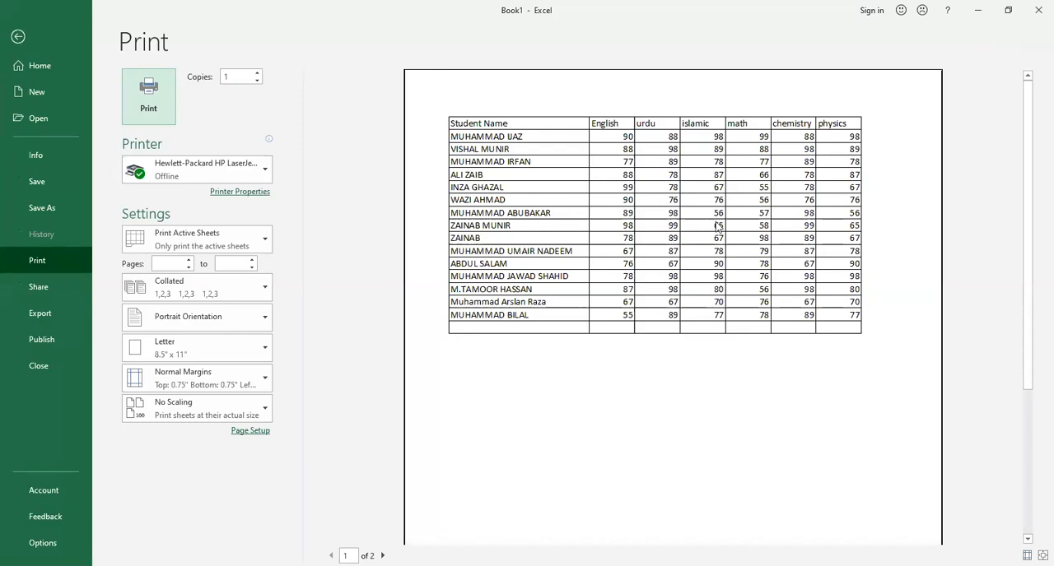
key("Escape")
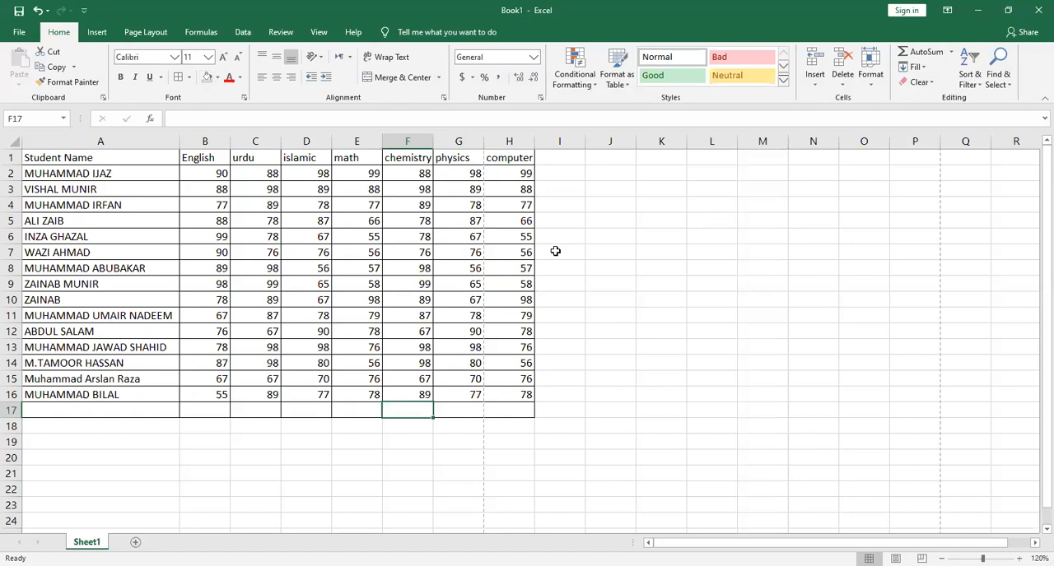
Fill the student row A6:H6 with the standard Yellow color
key("alt+Tab")
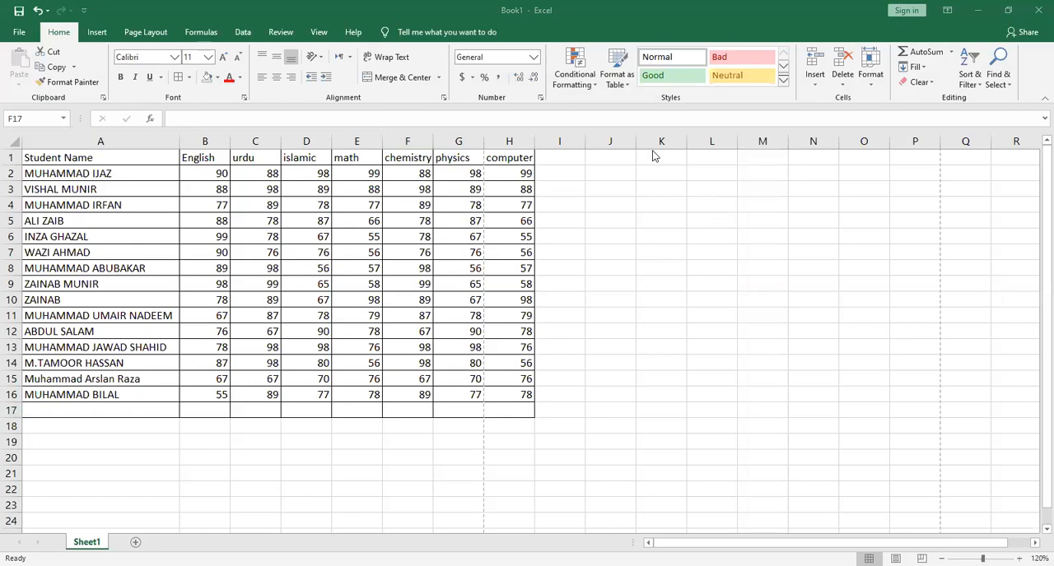
left_click_drag(515, 241, 33, 240)
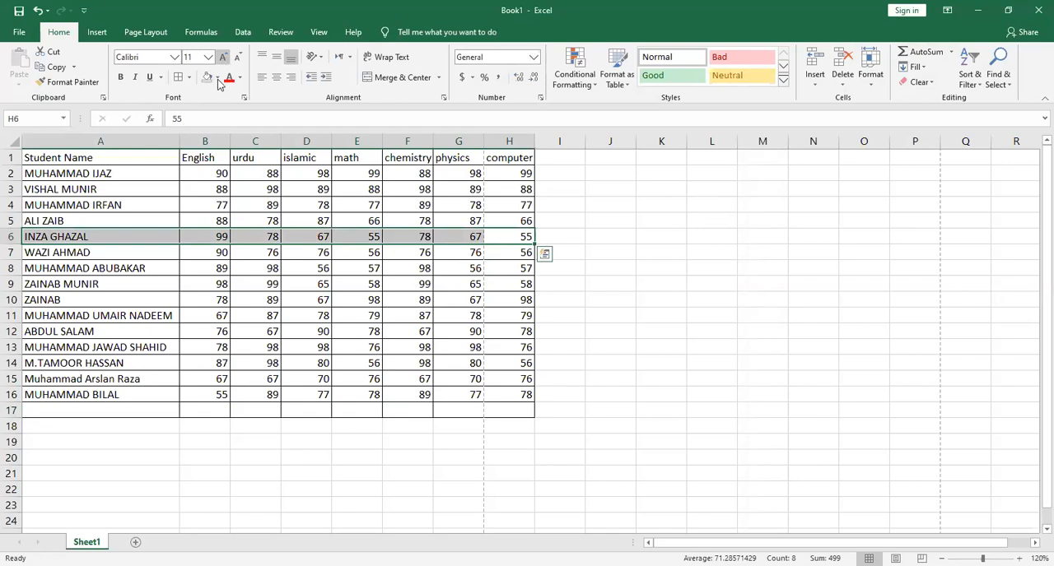
left_click(217, 77)
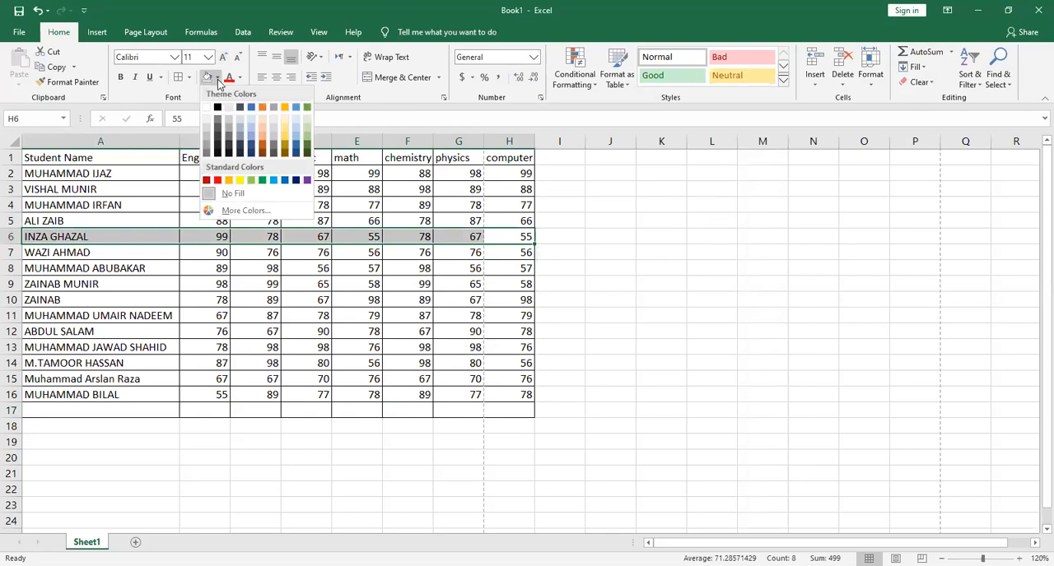
left_click(675, 40)
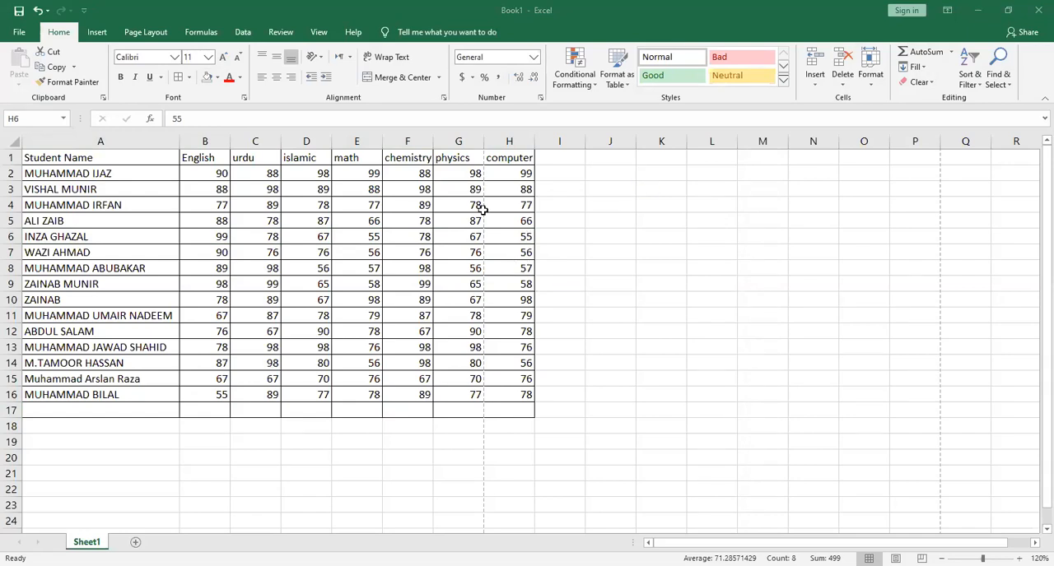
left_click(251, 84)
left_click(218, 77)
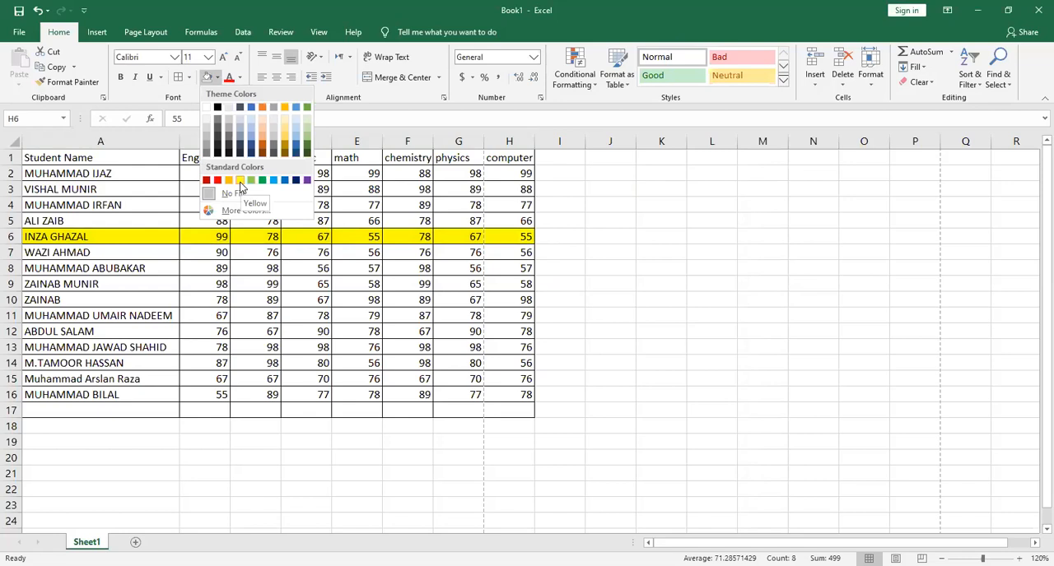
left_click(239, 181)
left_click(312, 279)
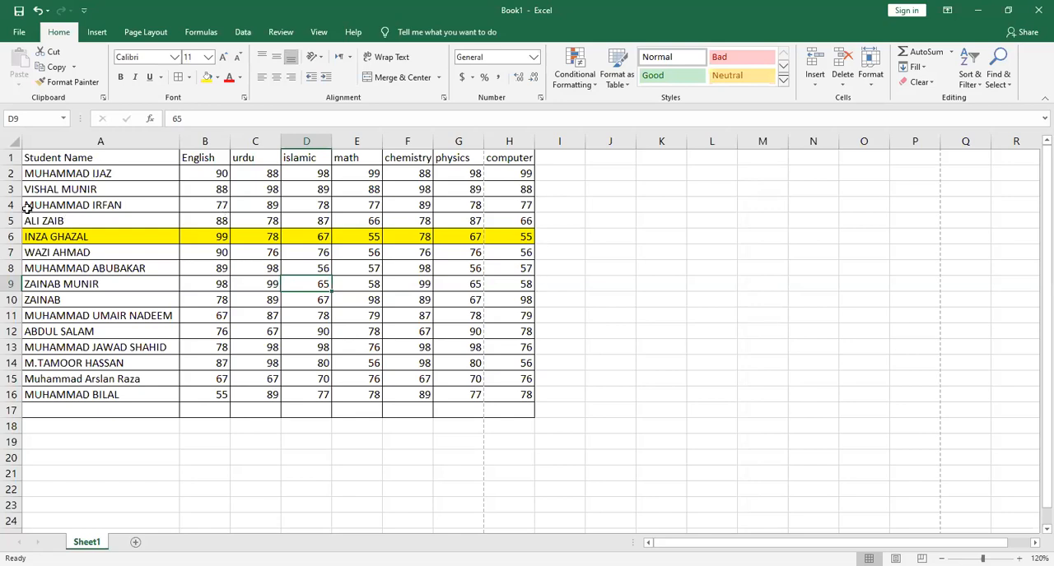
Increase the height of row 4 and widen the English column B
left_click_drag(16, 213, 23, 278)
left_click_drag(226, 144, 322, 144)
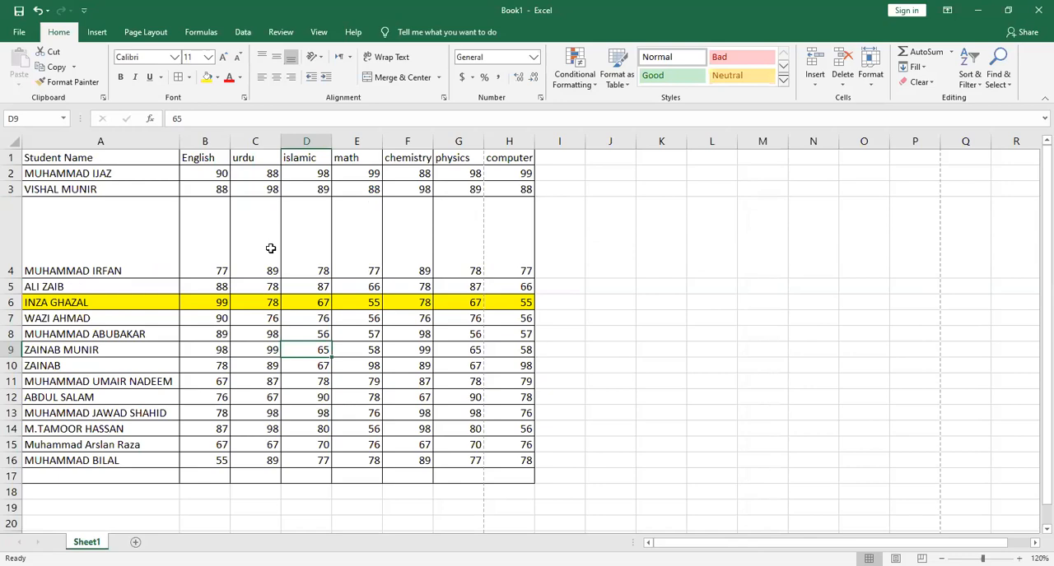
left_click(271, 249)
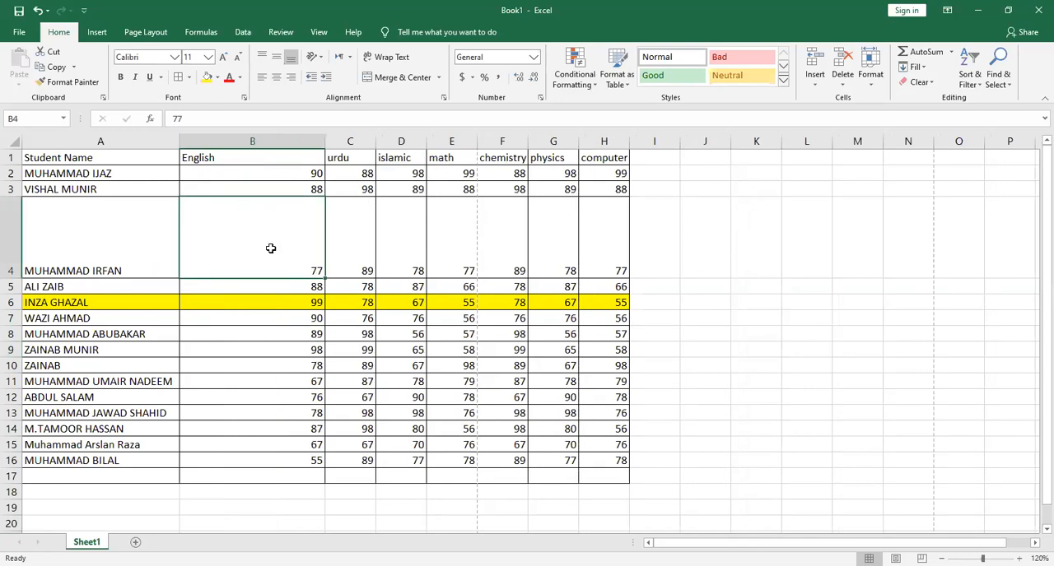
Try left, center and right alignment on cell B4, ending with it centered horizontally and vertically
left_click(262, 77)
left_click(276, 78)
left_click(290, 77)
left_click(277, 77)
left_click(276, 57)
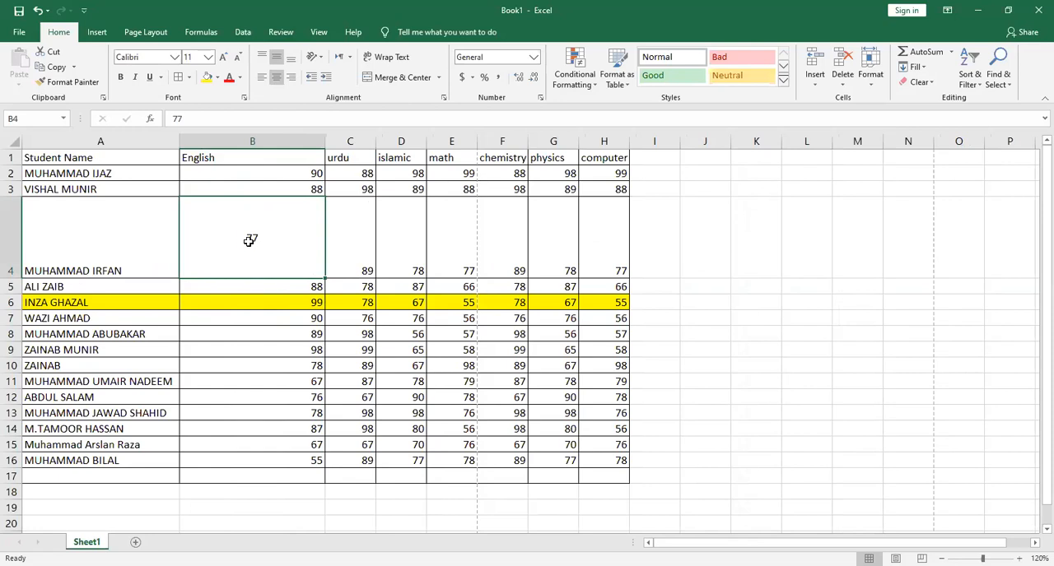
Undo the alignment changes on B4 and the resizing of row 4 and column B
key("ctrl+z")
key("ctrl+z")
key("ctrl+z")
key("ctrl+z")
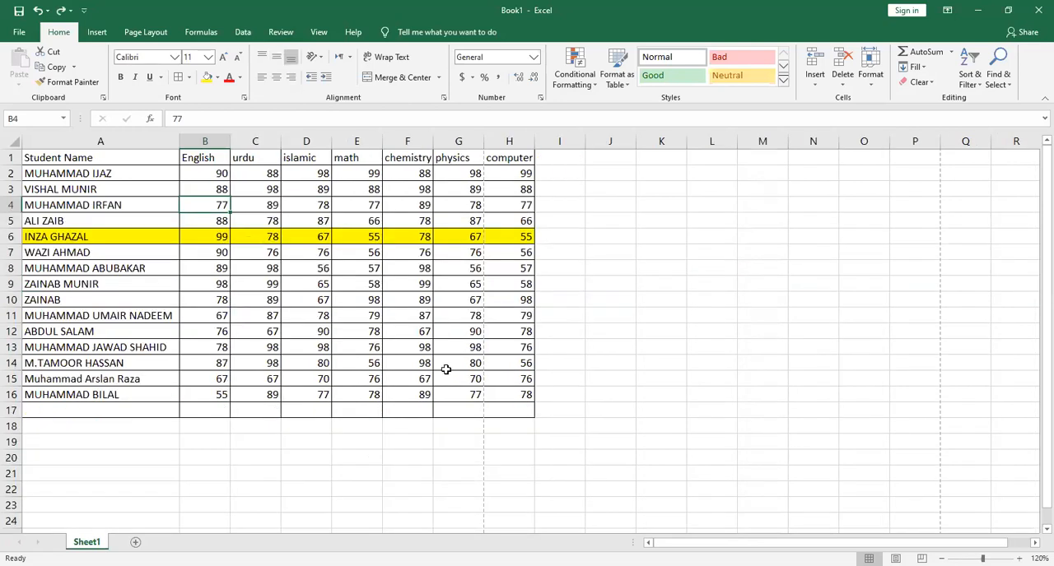
Center the contents of A1:H17 horizontally and vertically, and make row 5 much taller
left_click_drag(515, 411, 76, 53)
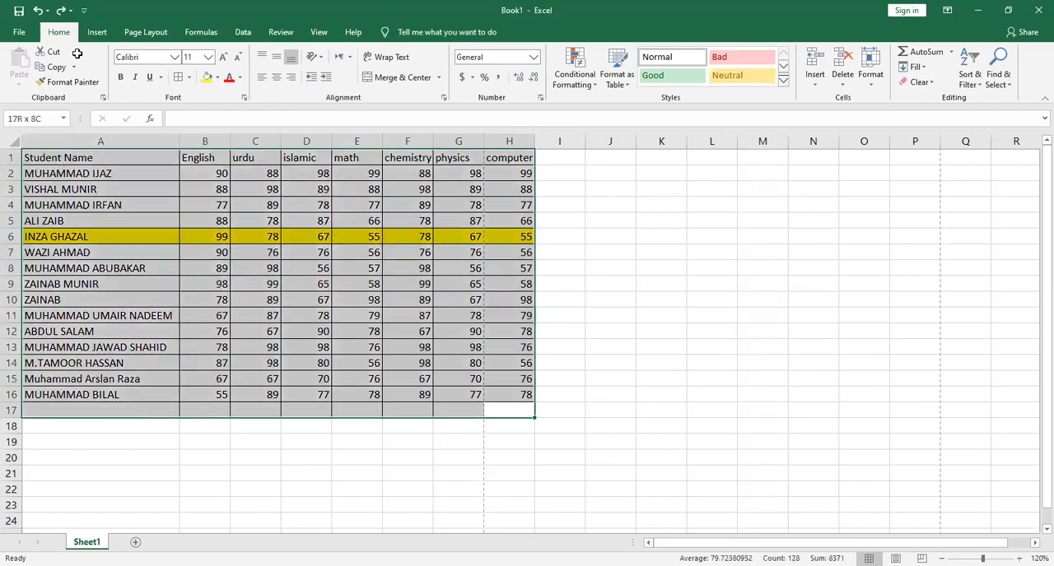
left_click(277, 77)
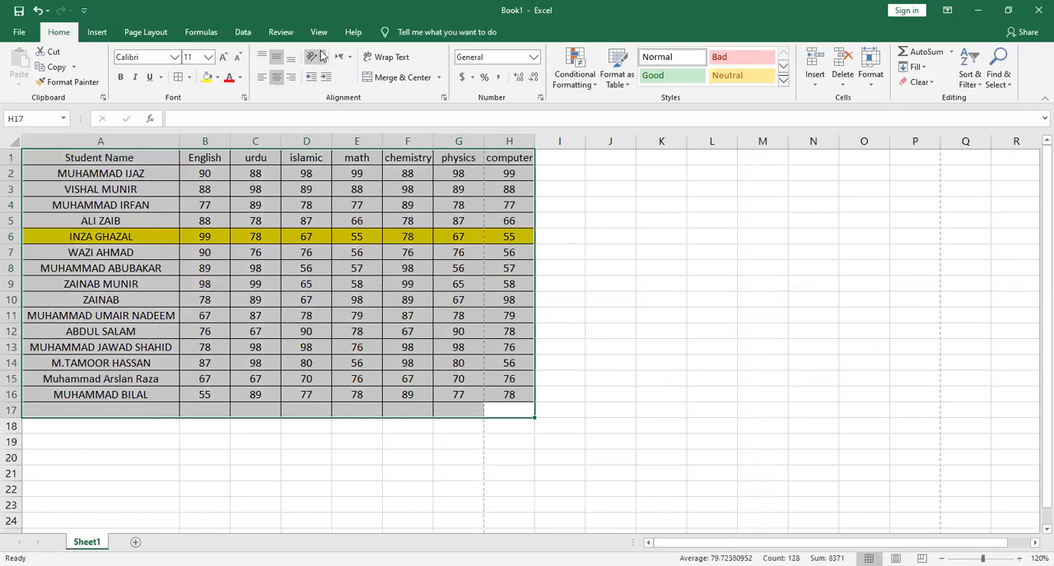
left_click(207, 302)
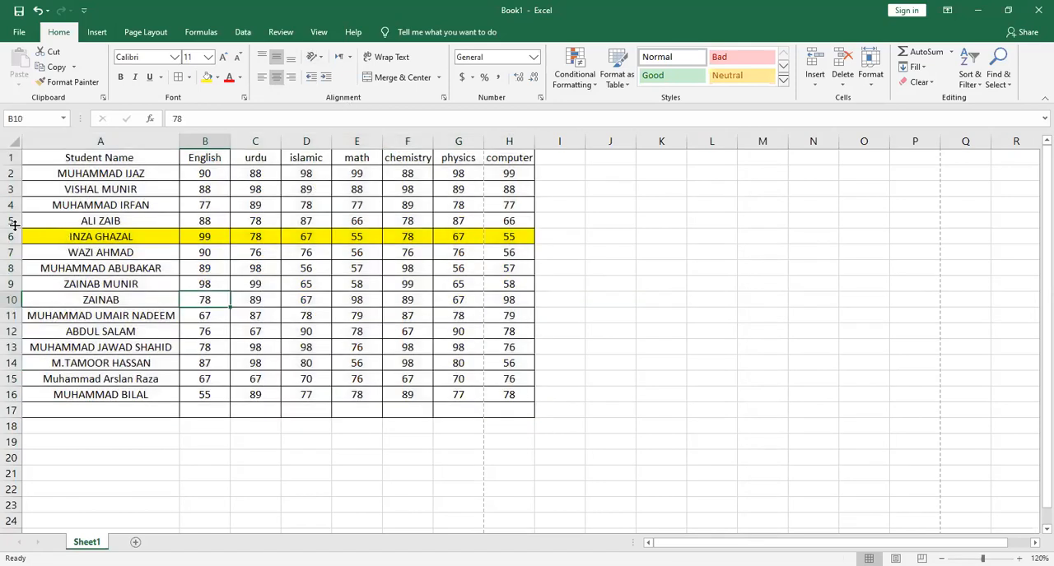
left_click_drag(14, 229, 50, 305)
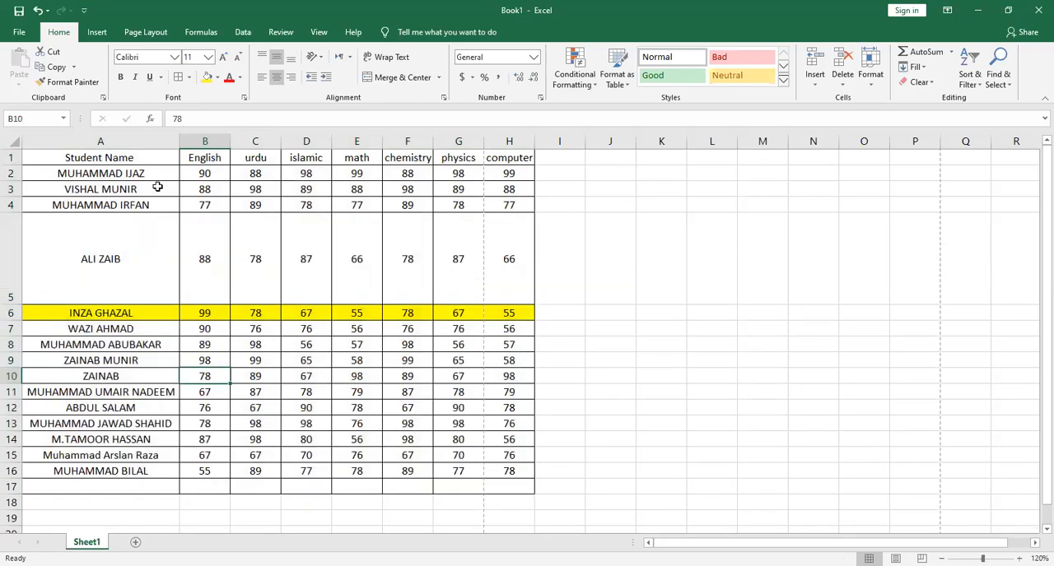
left_click(322, 56)
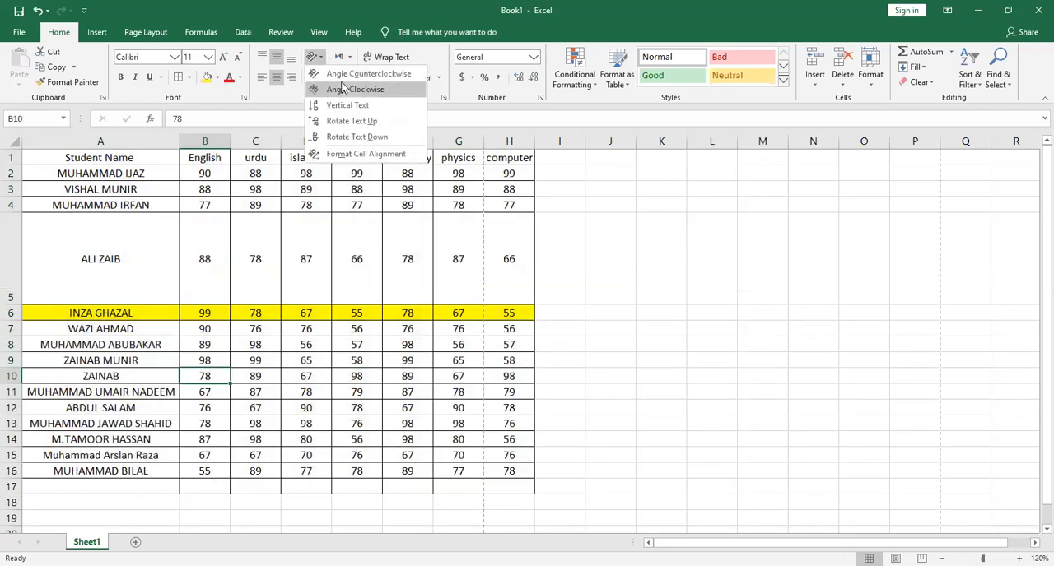
left_click(343, 88)
key("ctrl+z")
Try angling the text of cell A5 counterclockwise, and undo the rotation
left_click(122, 241)
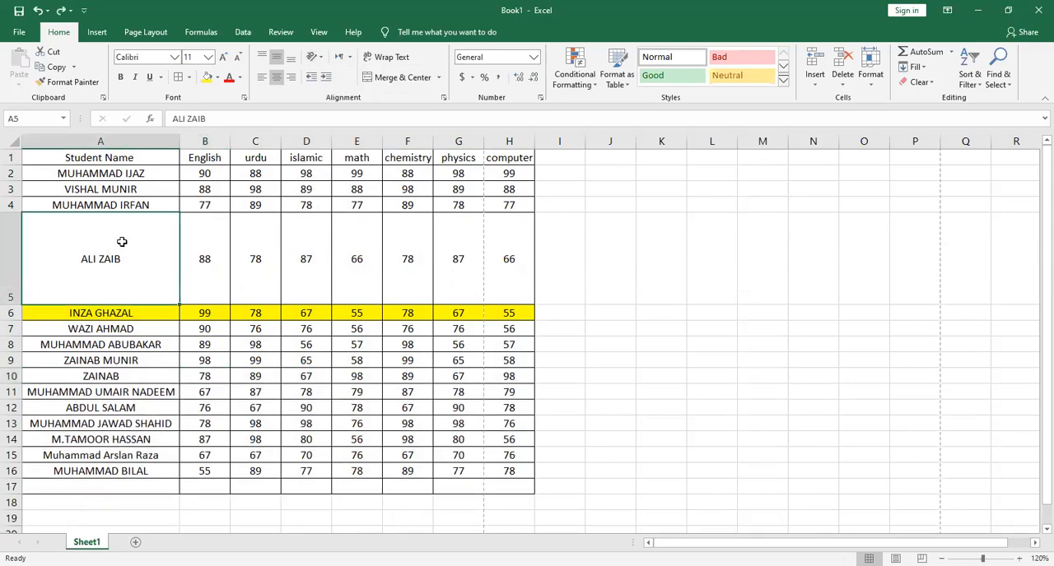
left_click(321, 59)
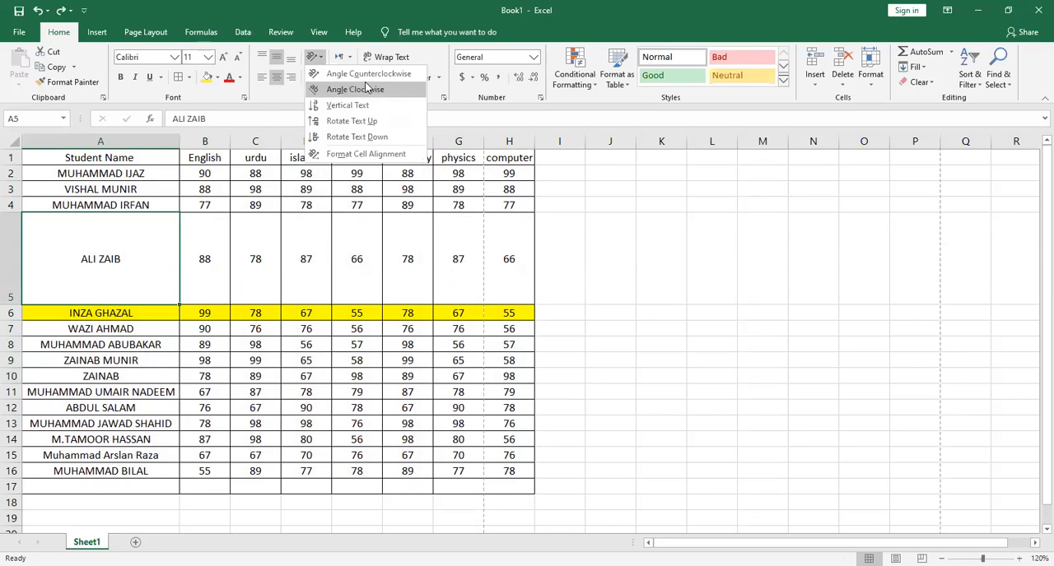
left_click(368, 74)
left_click(489, 205)
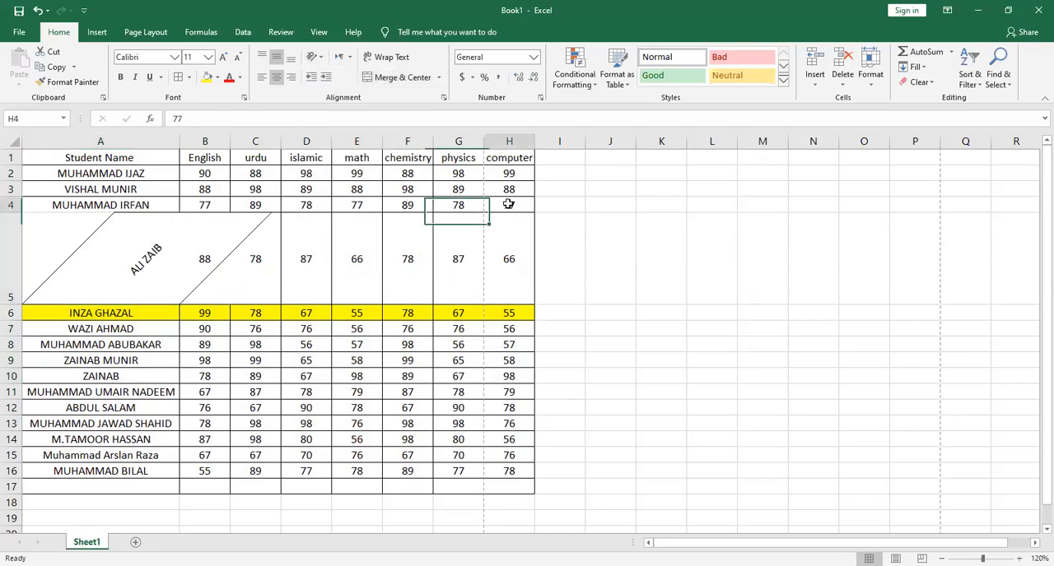
key("ctrl+z")
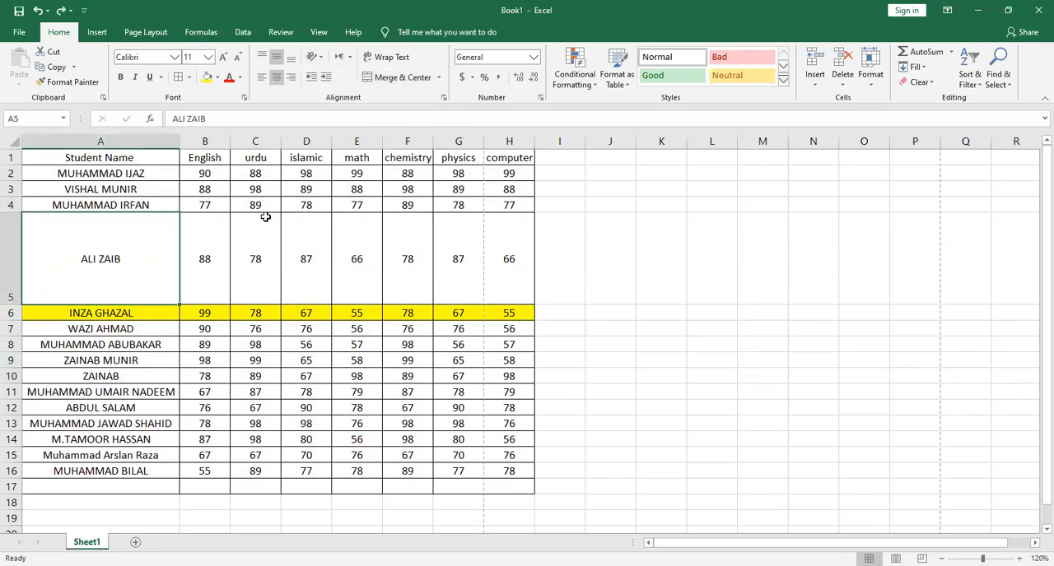
Try setting the text orientation of cell A5 to 60 degrees in its cell formatting, and undo it
right_click(134, 253)
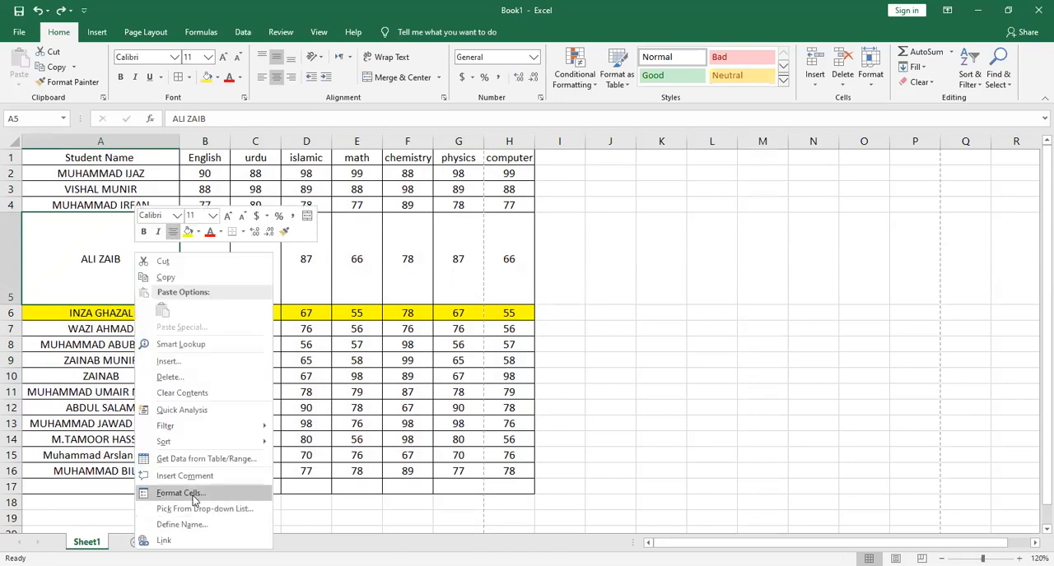
left_click(193, 495)
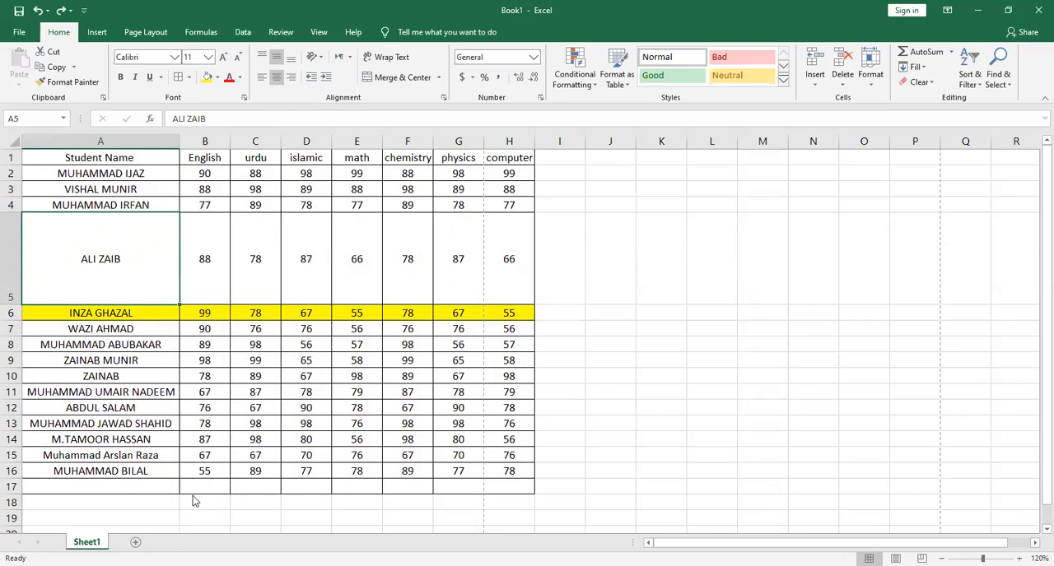
left_click(97, 278)
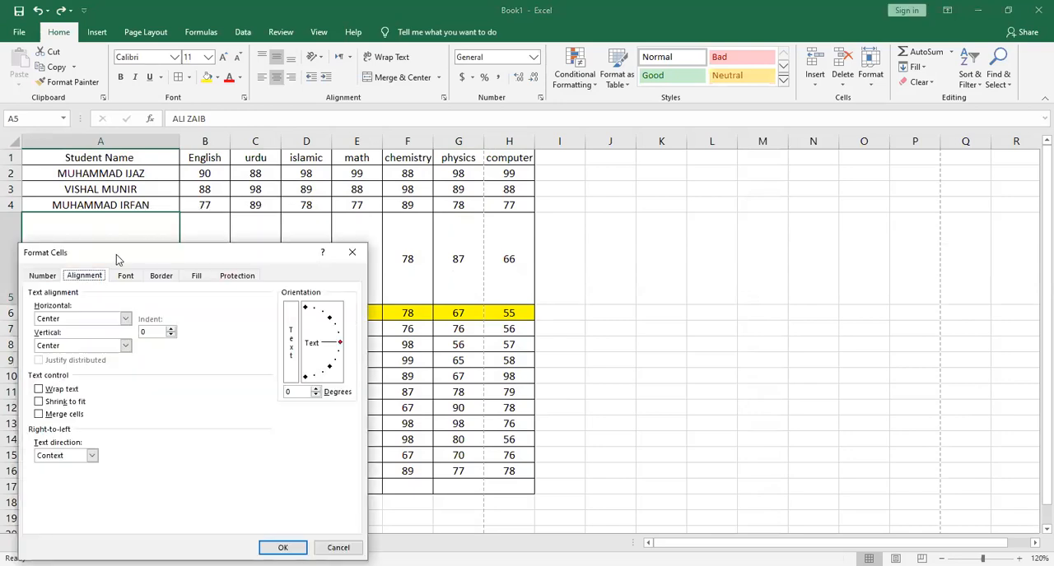
left_click_drag(116, 254, 446, 185)
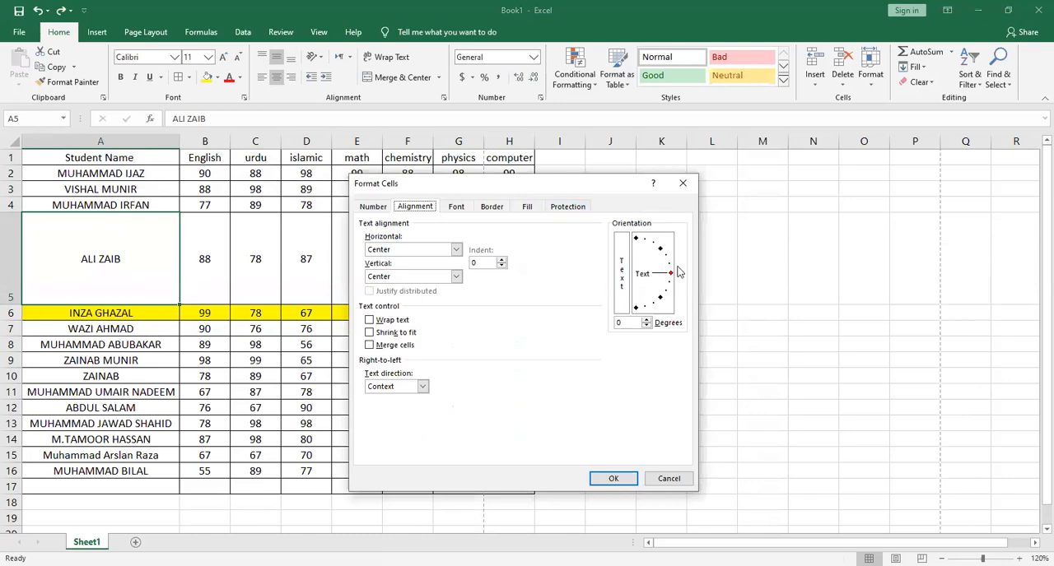
left_click_drag(669, 267, 653, 243)
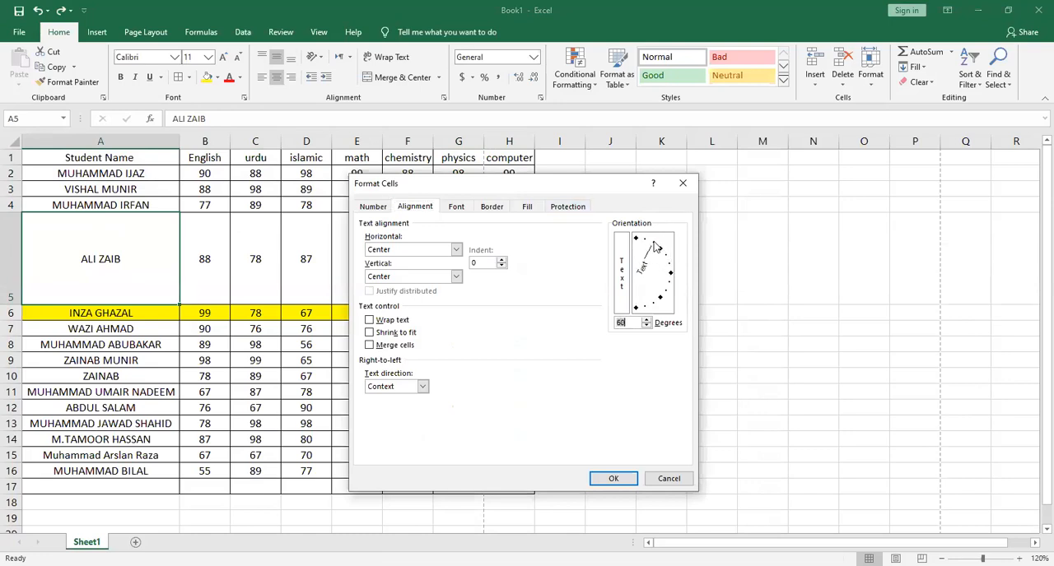
left_click(624, 478)
left_click(626, 474)
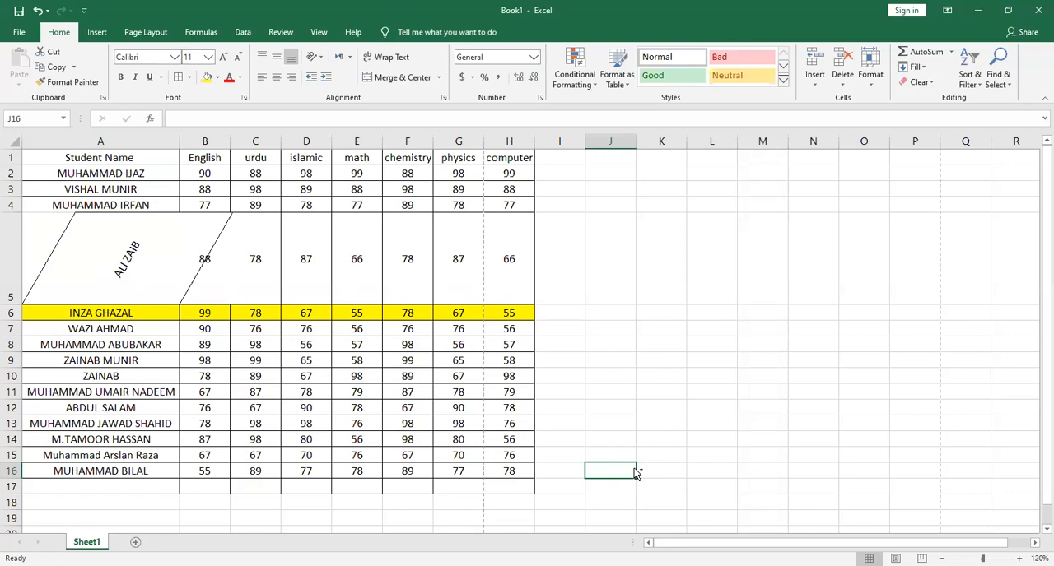
key("ctrl+z")
left_click(634, 467)
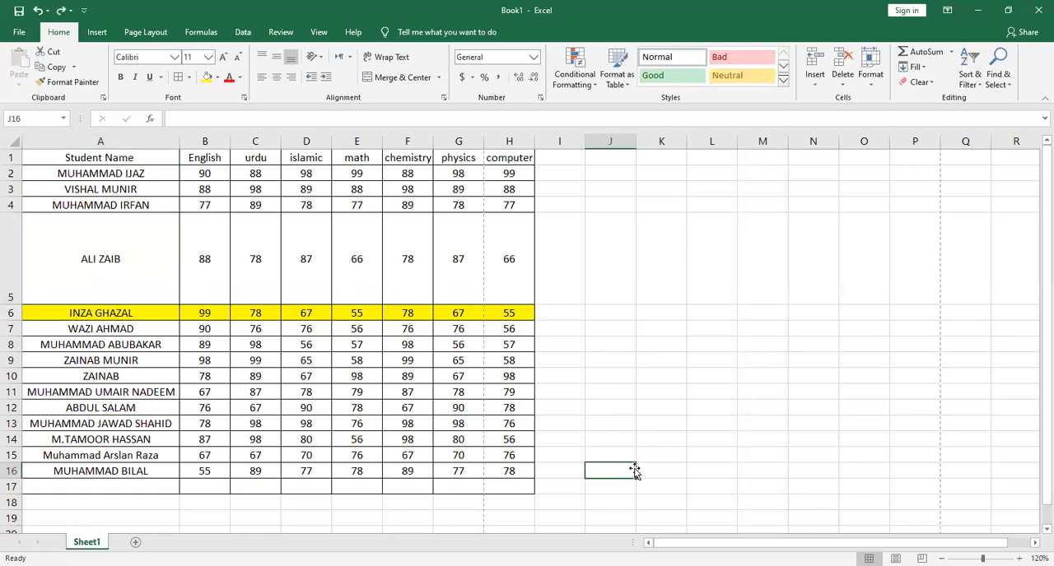
Undo the height increase of row 5 and clear the range selection
key("ctrl+z")
left_click(598, 418)
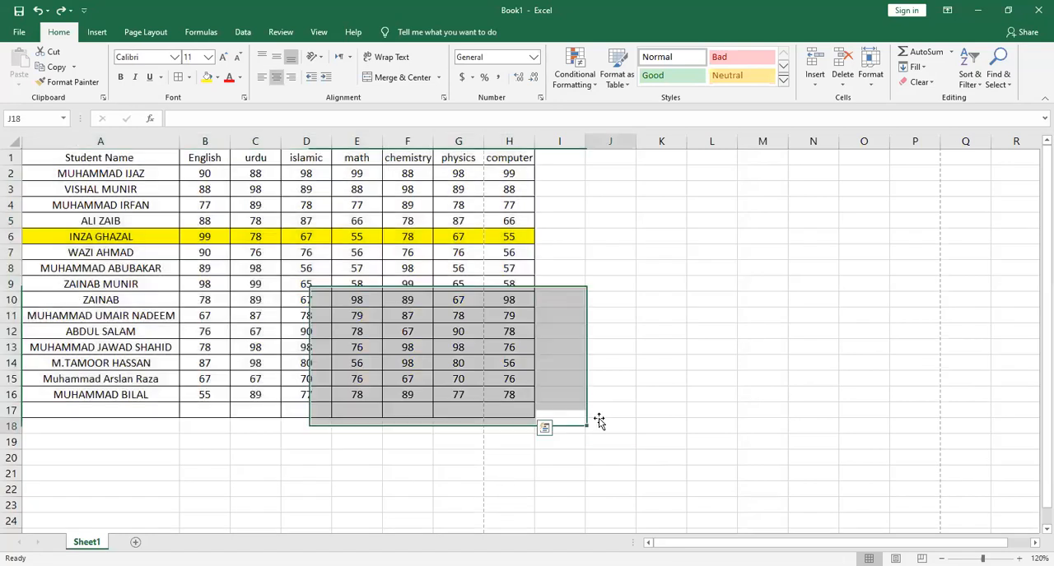
left_click(447, 290)
Insert a blank row above the subject header row of the marks table
key("Up")
key("Up")
key("Up")
key("Up")
key("Up")
key("Up")
key("Up")
key("Up")
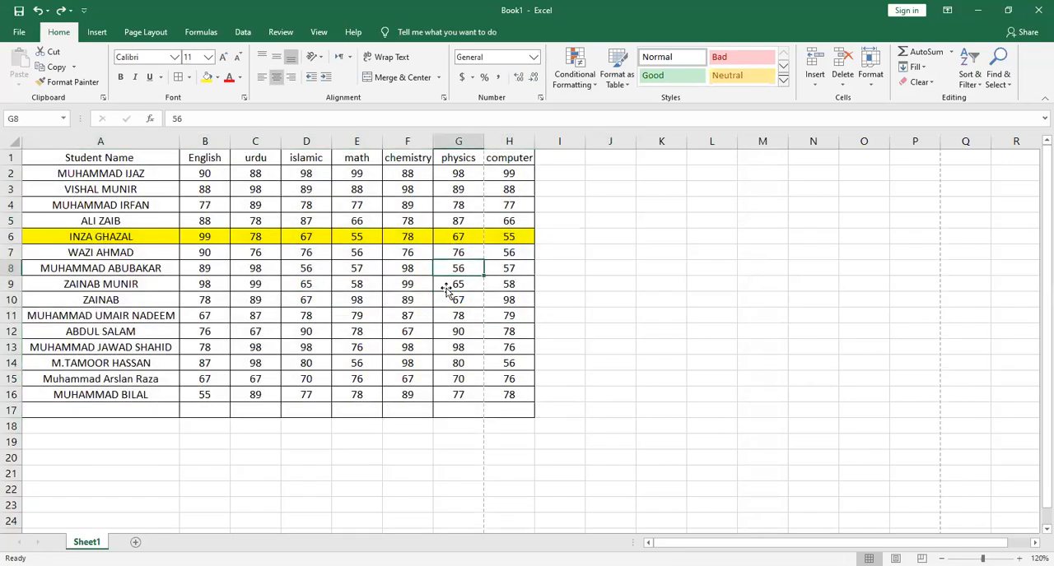
key("Left")
key("Left")
key("Left")
key("Left")
key("Left")
key("Left")
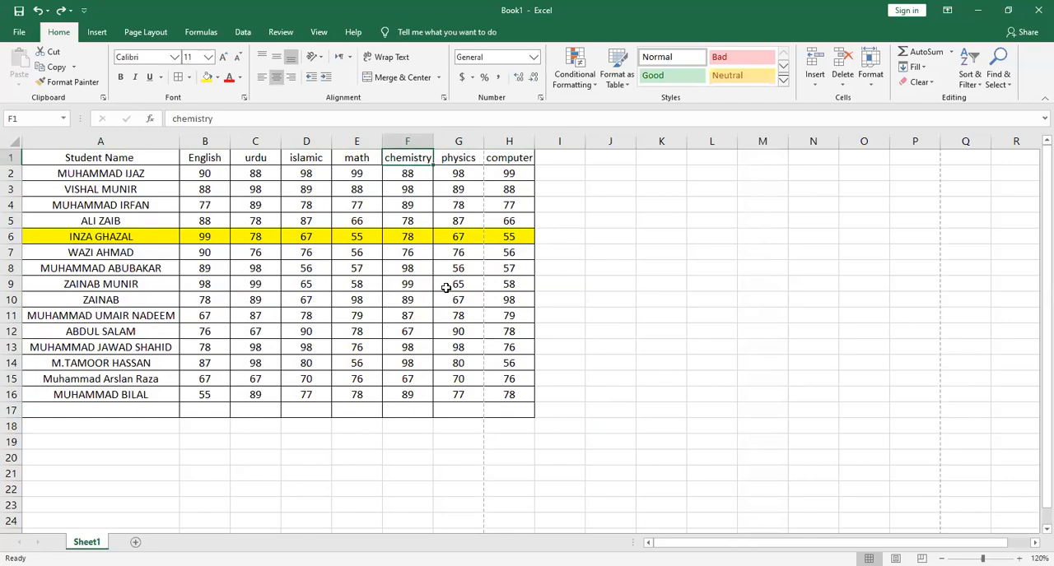
key("Right")
key("Right")
key("Right")
key("Right")
key("Right")
key("Right")
key("Right")
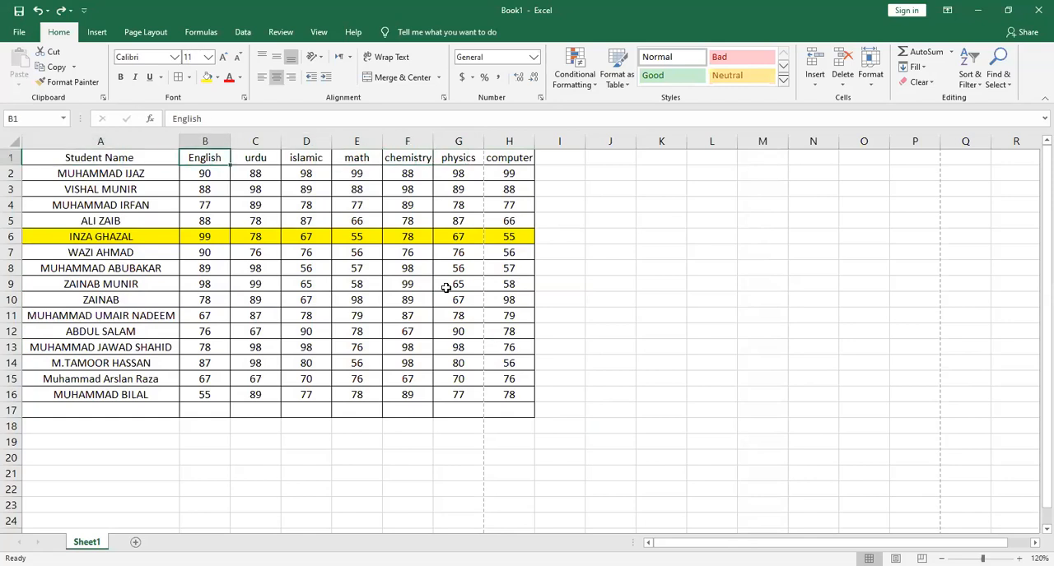
key("Left")
key("Left")
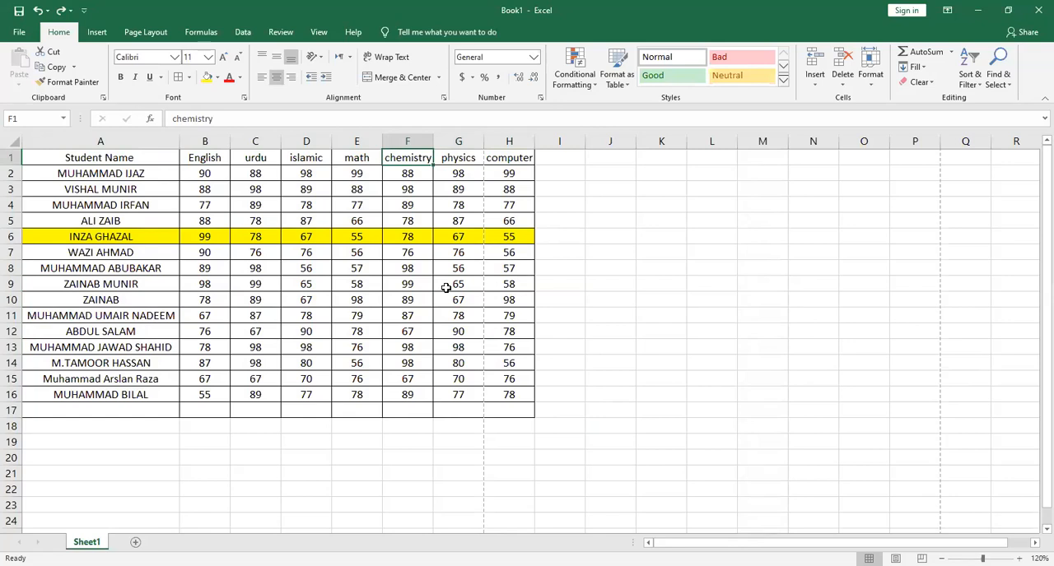
key("shift+F10")
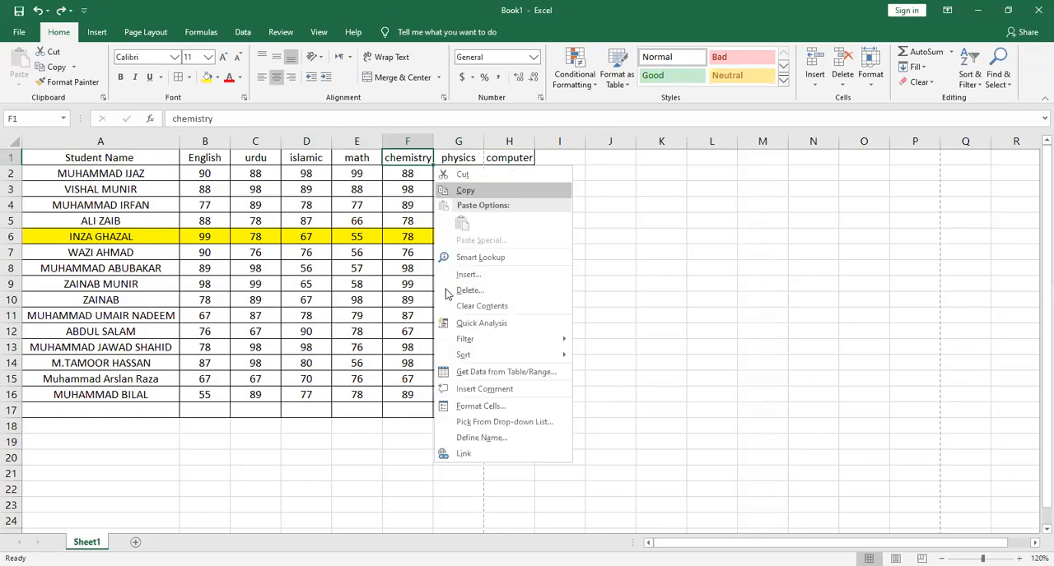
key("Up")
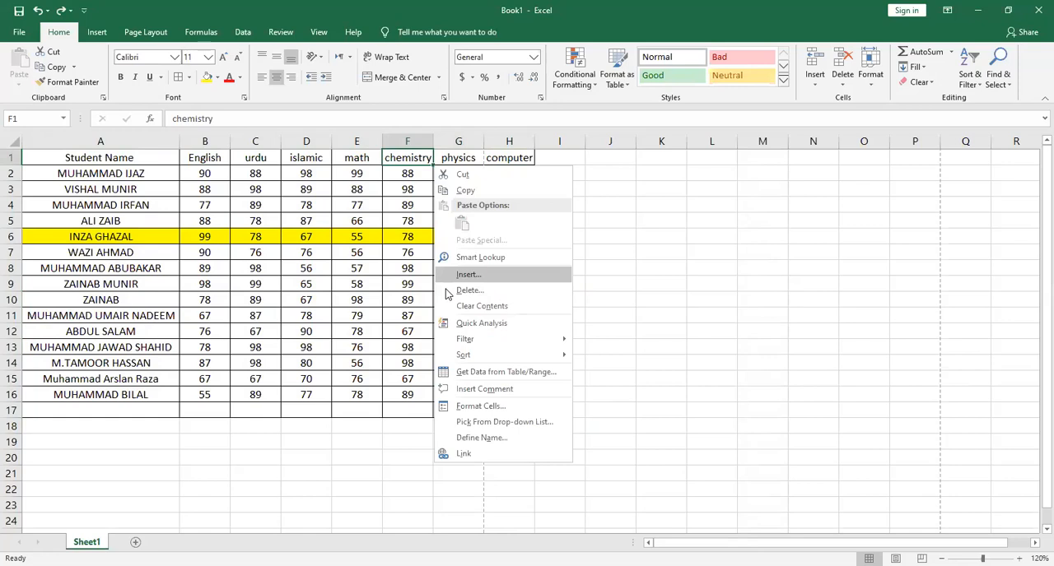
key("Return")
left_click(437, 289)
left_click(418, 325)
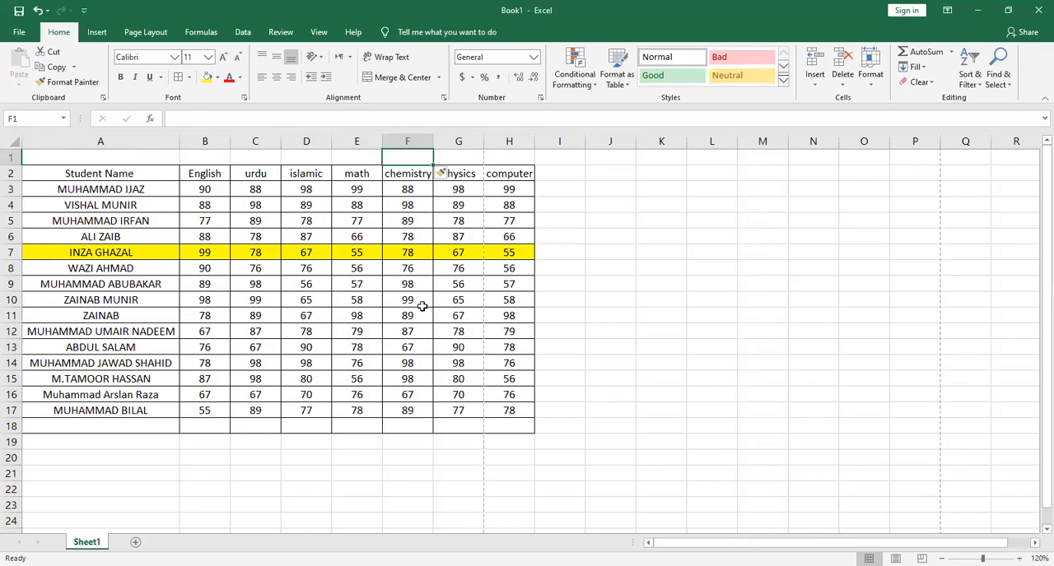
Insert a second blank row at row 1 above the marks table
key("shift+F10")
key("Down")
key("Down")
key("Down")
key("Down")
key("Down")
key("Down")
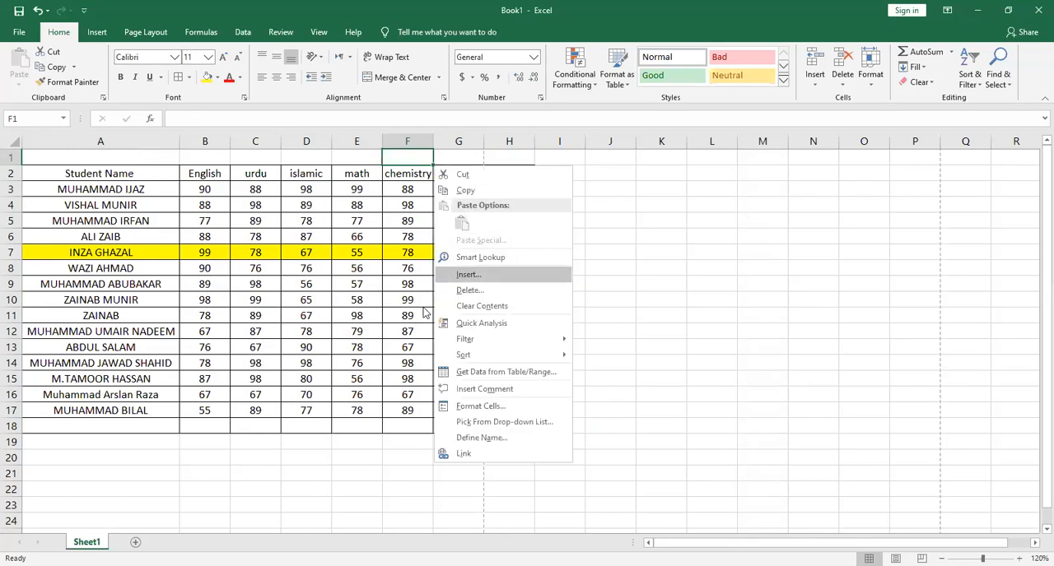
key("Return")
key("Return")
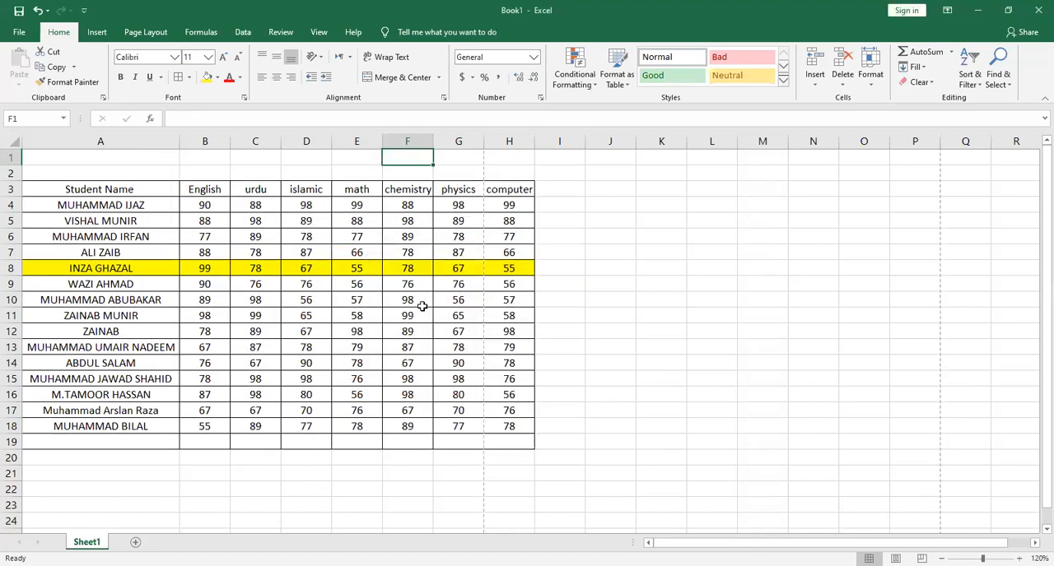
Delete the extra blank row 1, leaving a single empty row above the subject headers
key("Right")
key("Down")
key("Right")
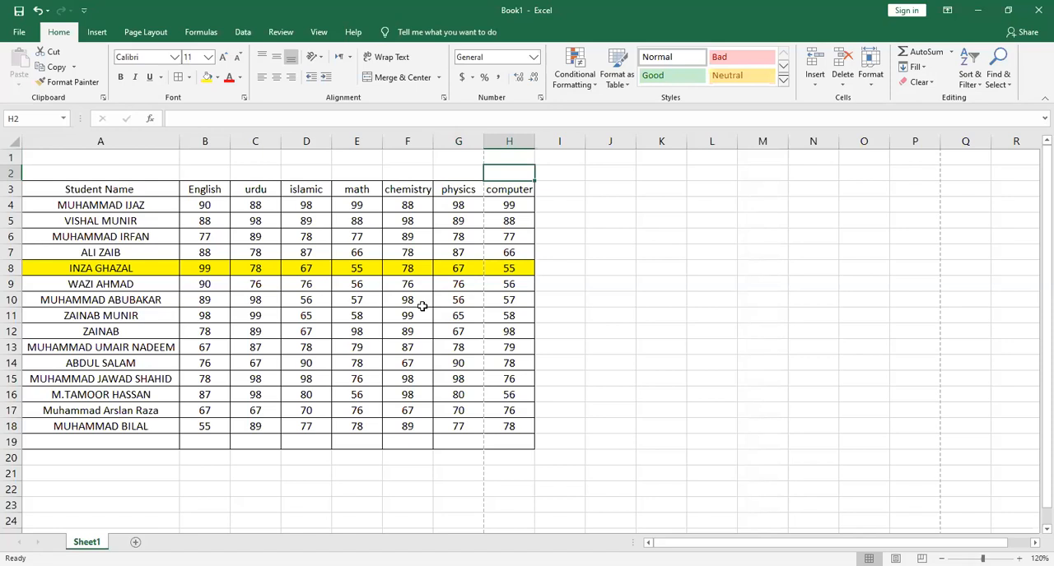
key("Up")
key("Left")
key("Left")
key("Left")
key("Left")
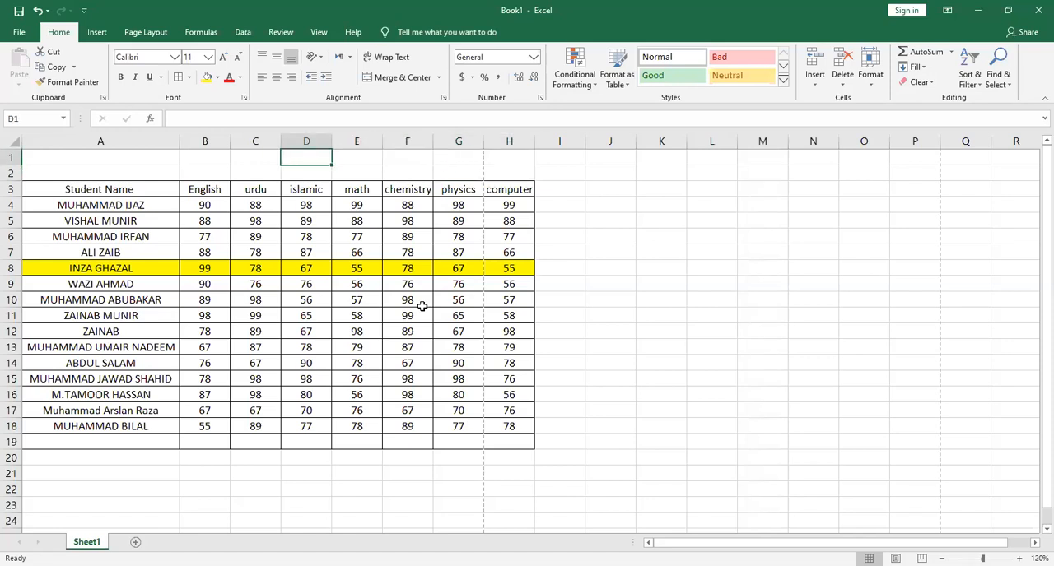
key("shift+F10")
key("Down")
key("Down")
key("Down")
key("Down")
key("Down")
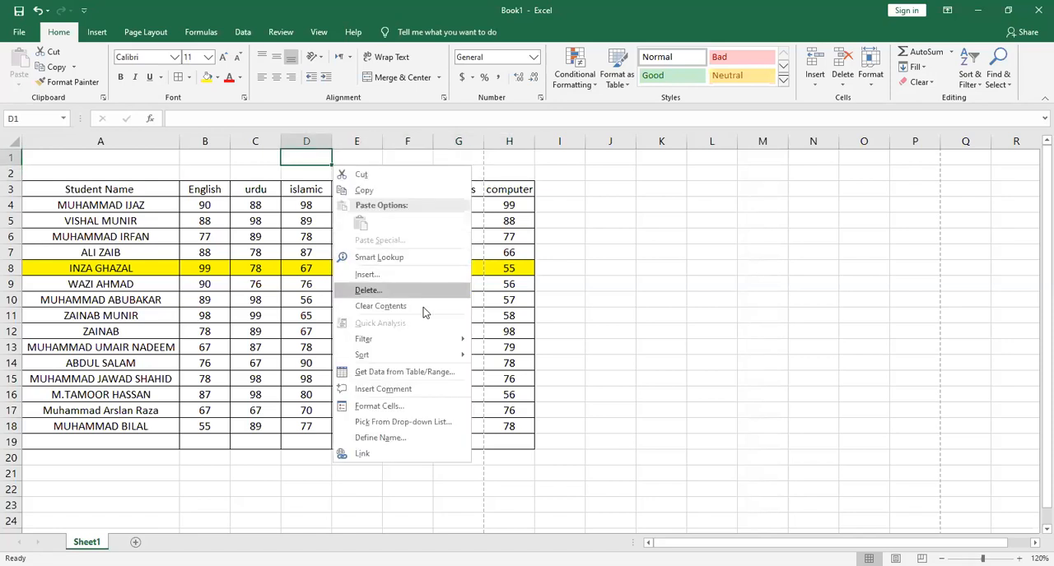
key("Return")
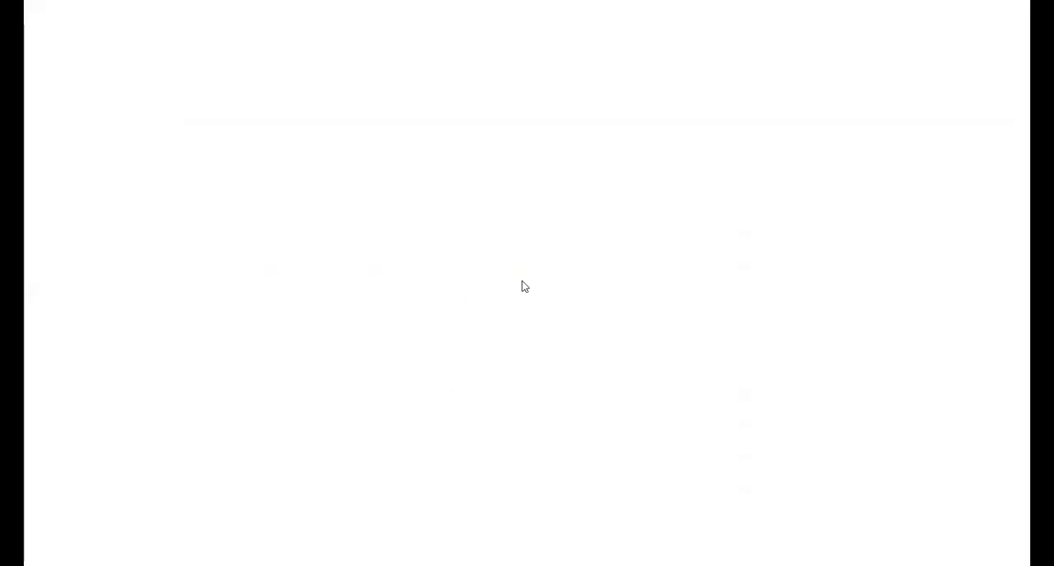
Switch to a blank whiteboard and sketch a rectangle divided into four cells by a horizontal and a vertical line
mouse_move(309, 196)
left_mouse_down()
mouse_move(531, 184)
mouse_move(509, 290)
mouse_move(305, 312)
left_mouse_up()
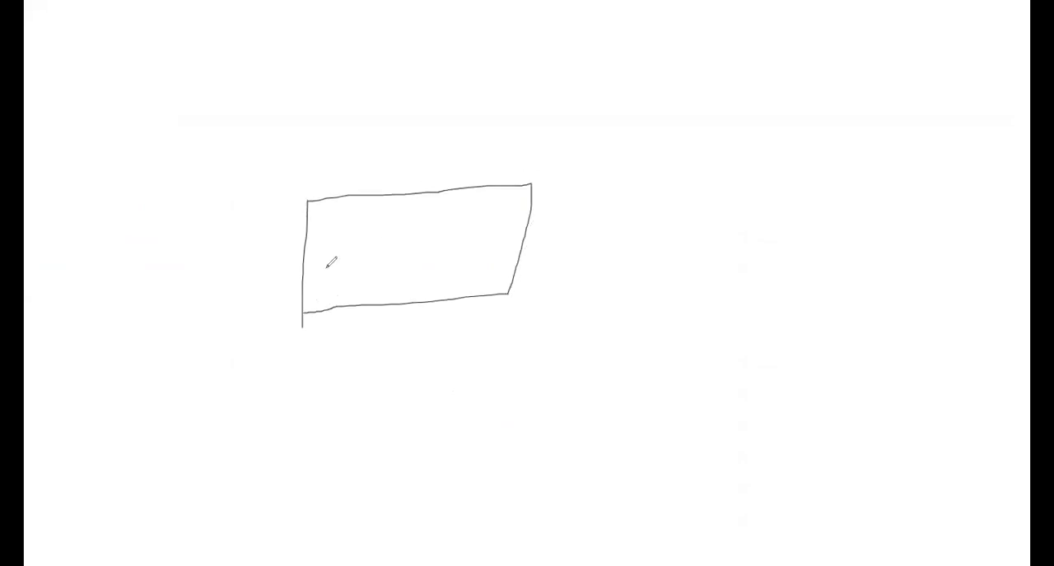
mouse_move(306, 252)
left_mouse_down()
mouse_move(494, 229)
mouse_move(520, 238)
left_mouse_up()
left_click_drag(412, 303, 408, 176)
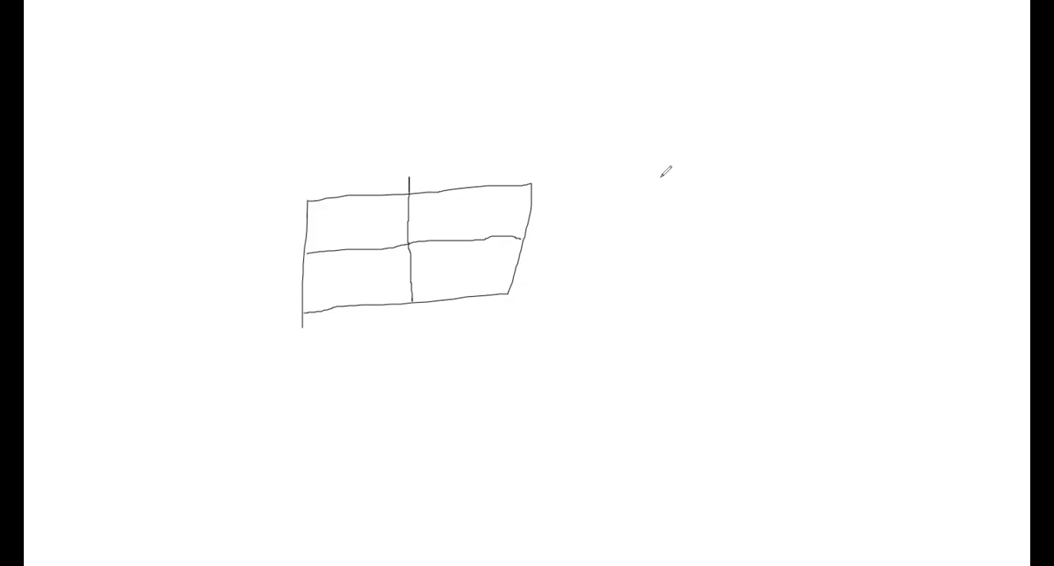
key("ctrl+z")
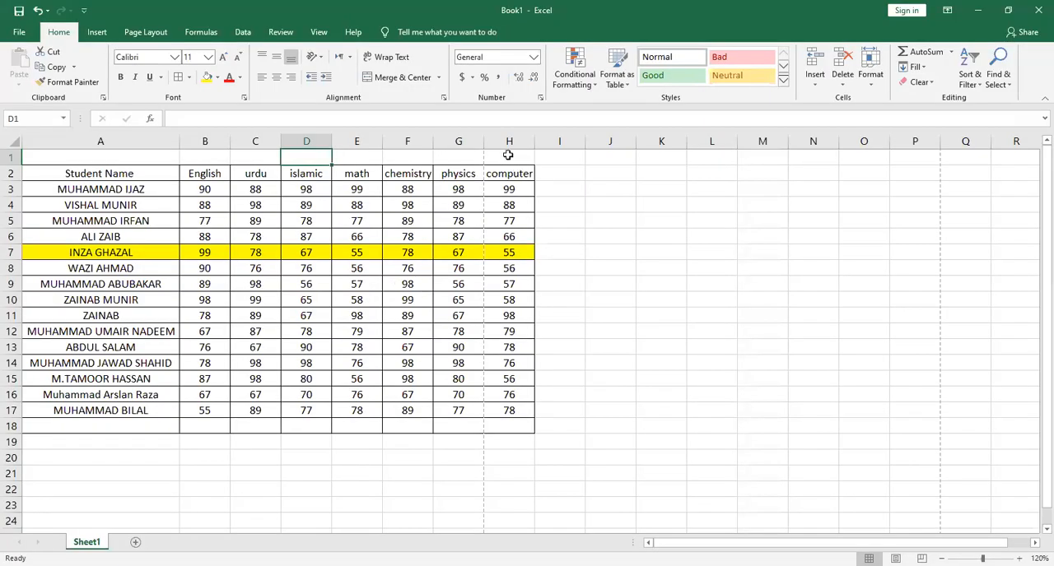
Merge and center cells A1:H1 above the table, and make row 1 about three times as tall
mouse_move(505, 158)
left_mouse_down()
mouse_move(295, 188)
mouse_move(137, 163)
left_mouse_up()
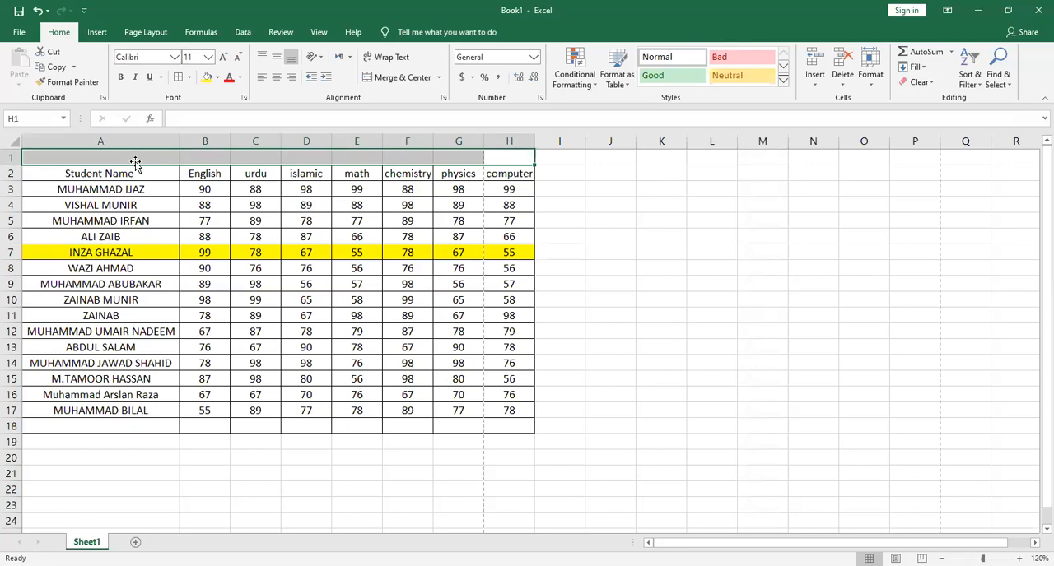
left_click(401, 78)
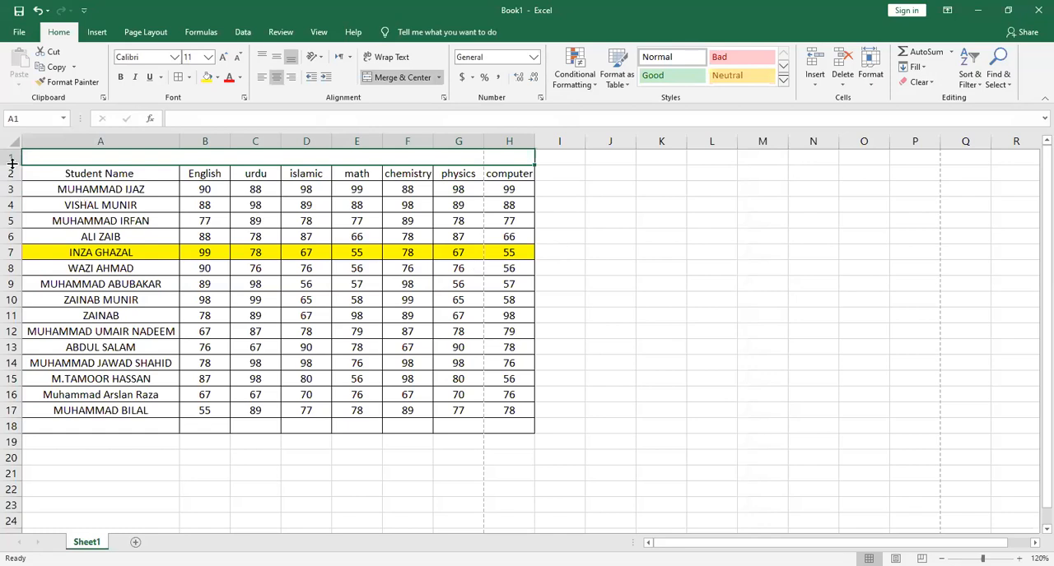
left_click_drag(12, 164, 11, 197)
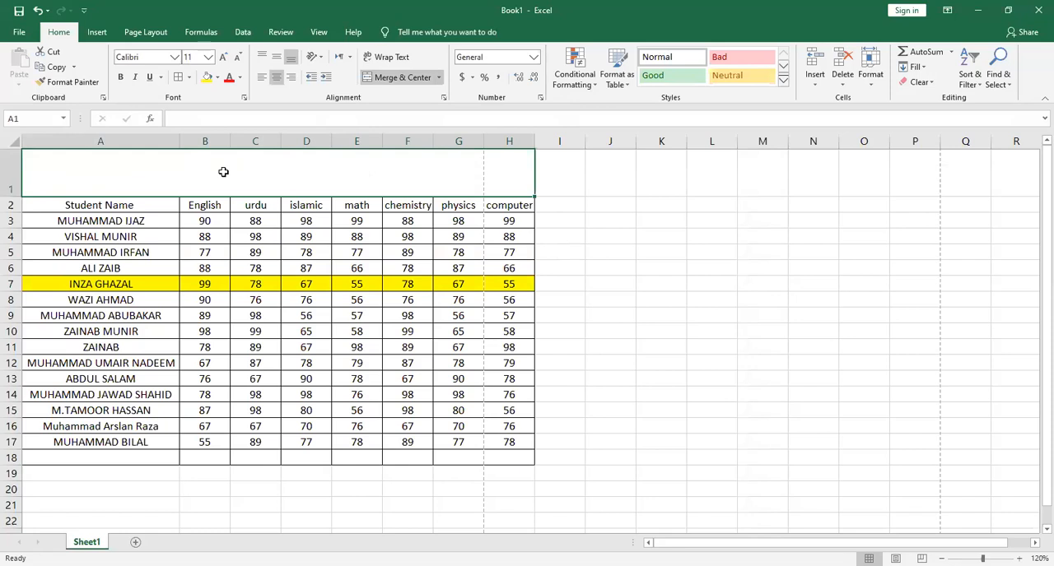
Enter the title "Riphah International College Muslim Town Campus" in the merged cell A1
type("Riphah International College Muslim Town CAmpus")
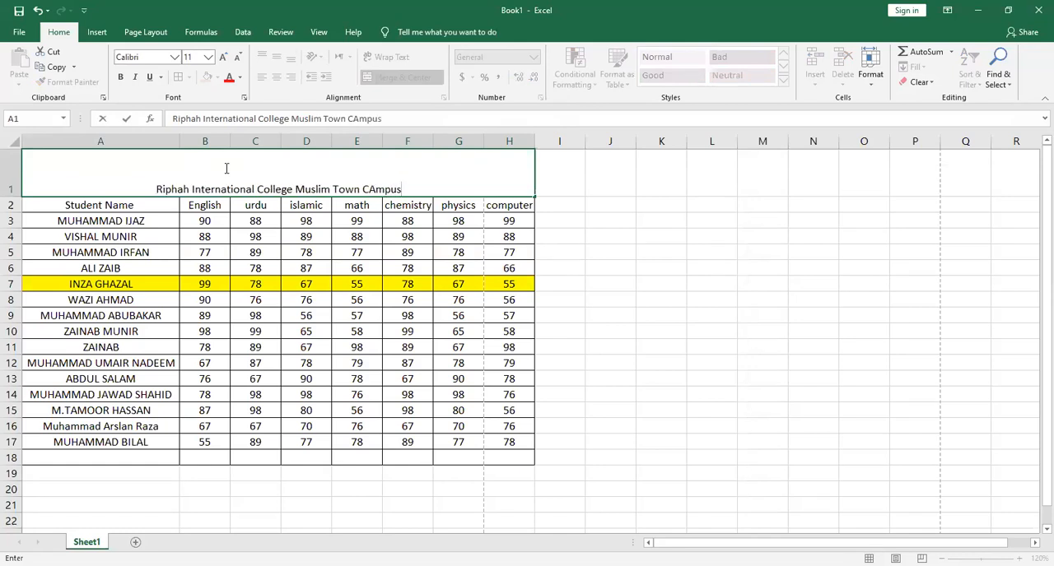
key("Return")
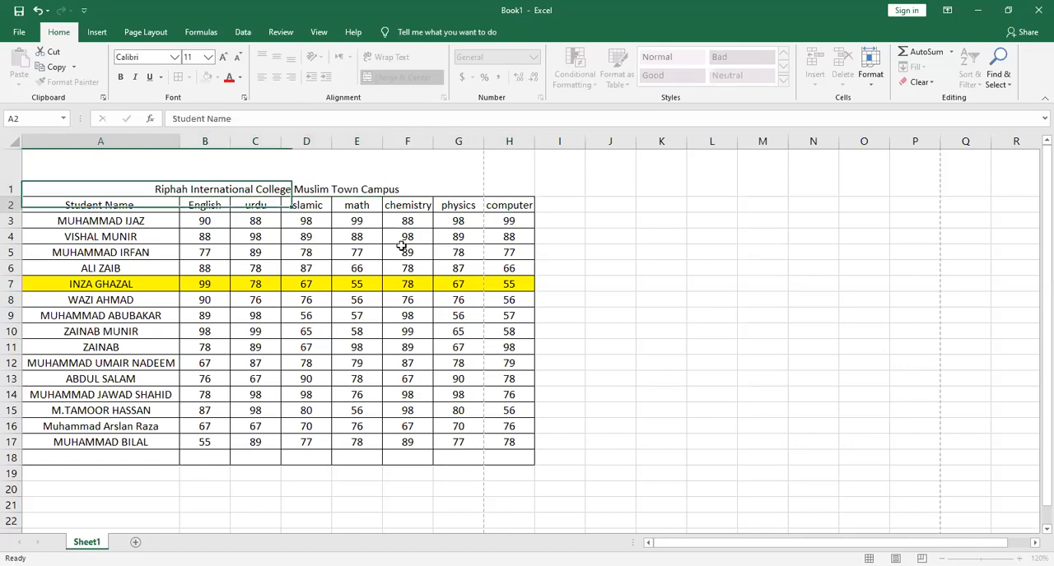
Enlarge the font of the title in A1 to size 22
left_click(414, 173)
left_click(226, 61)
left_click(226, 61)
left_click(226, 61)
left_click(226, 61)
left_click(226, 61)
left_click(225, 61)
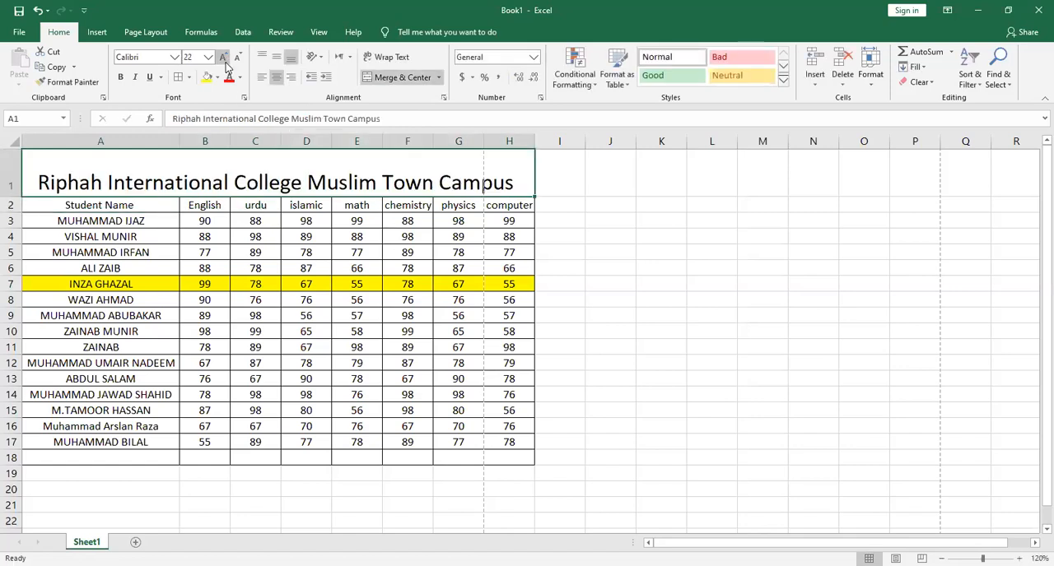
left_click(348, 351)
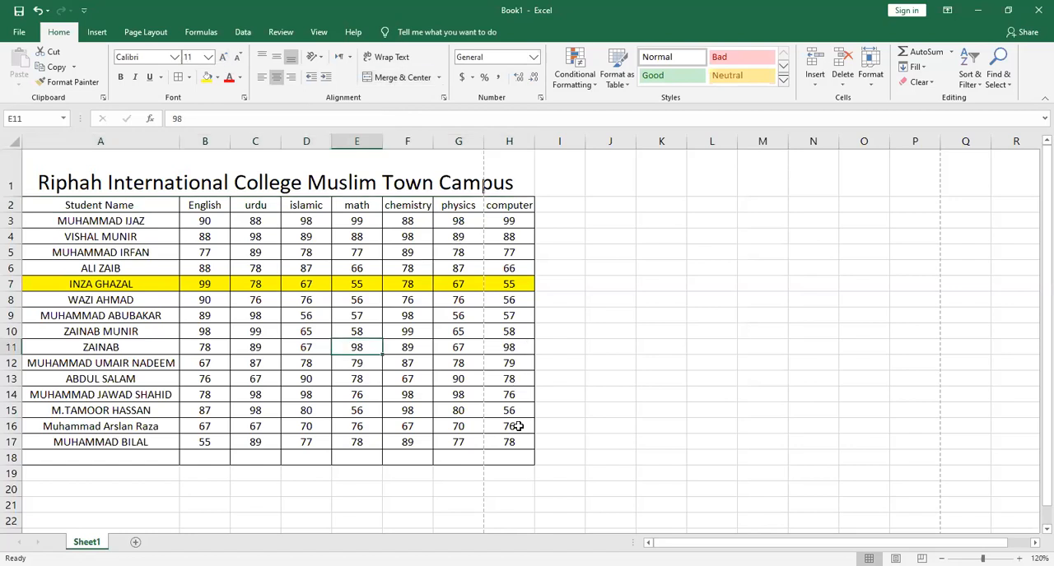
left_click(203, 32)
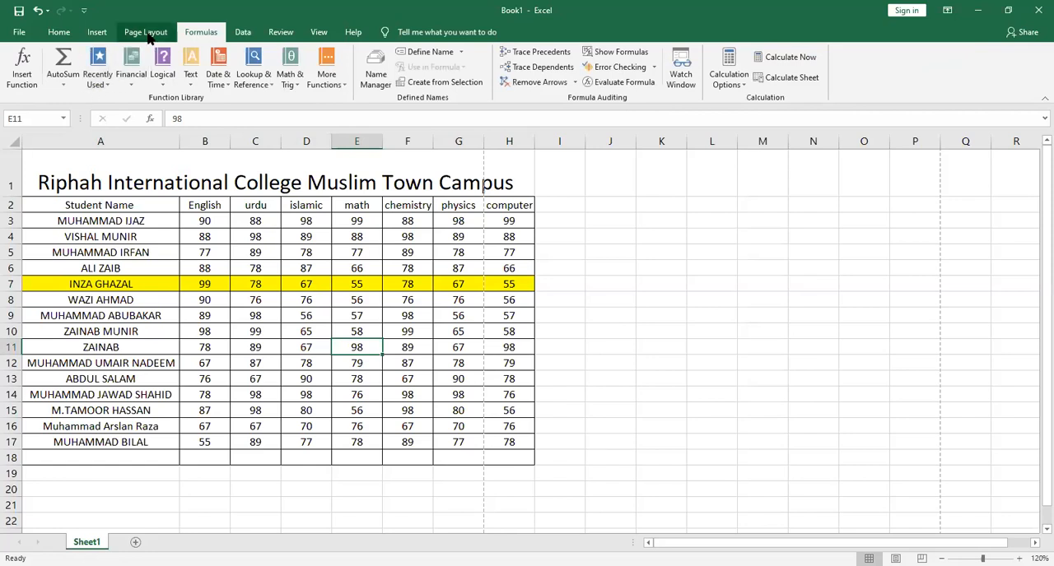
Try formatting A2:H17 as a table with headers in a gray medium style, and undo it
scroll(72, 93, "up", 1)
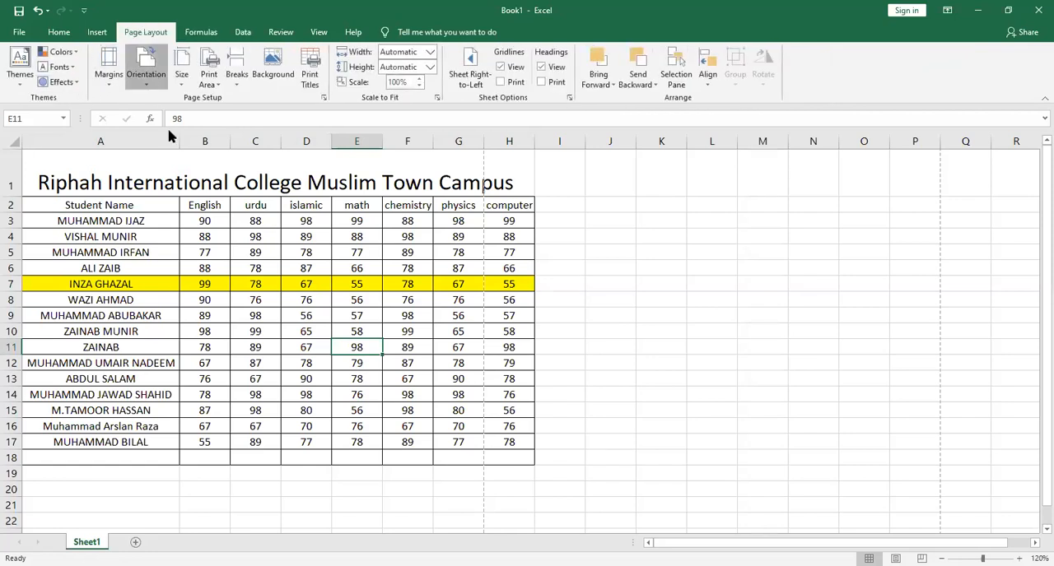
left_click(61, 35)
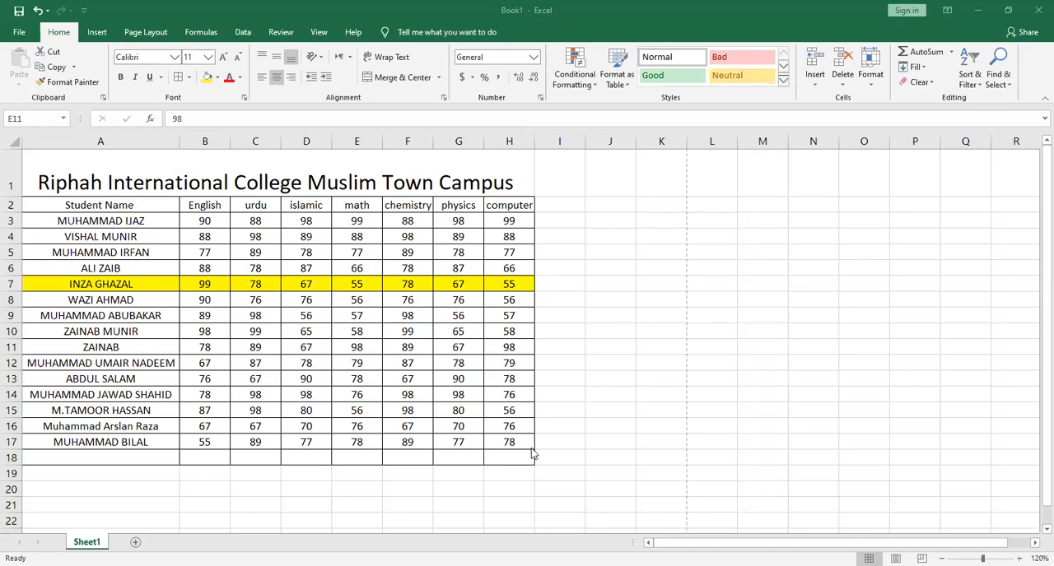
left_click_drag(517, 443, 198, 183)
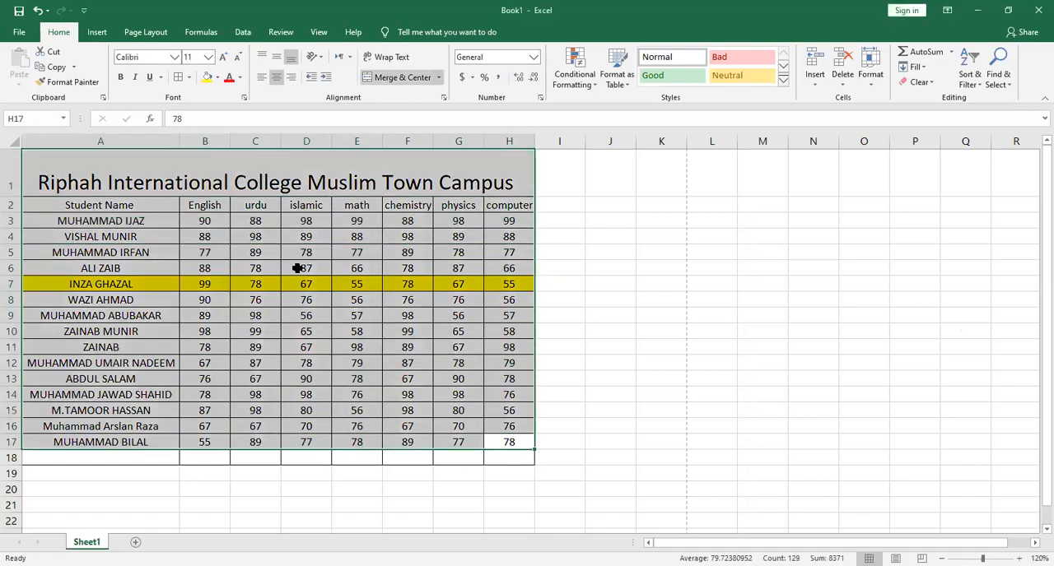
key("shift+Down")
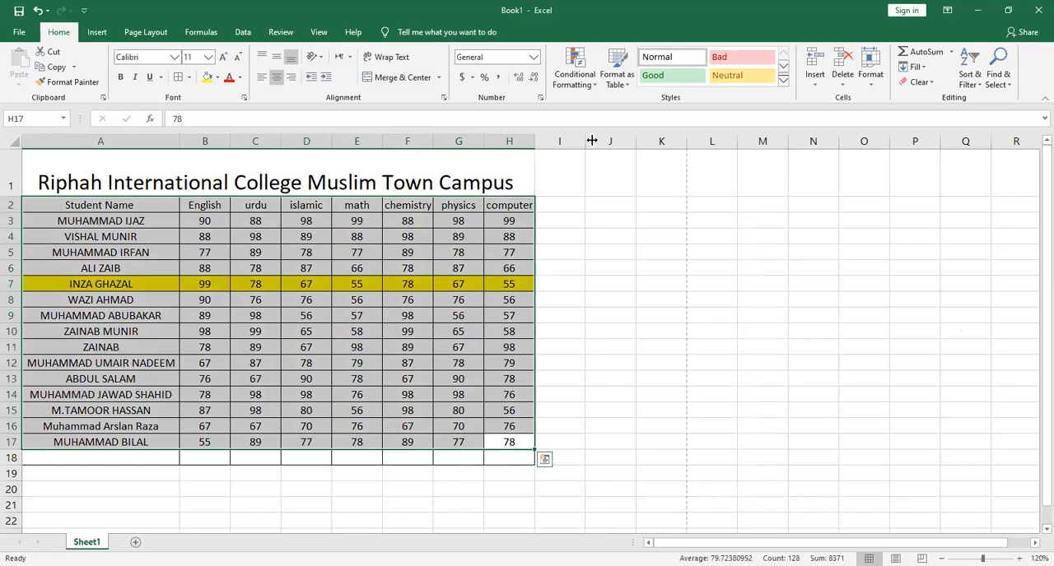
left_click(616, 70)
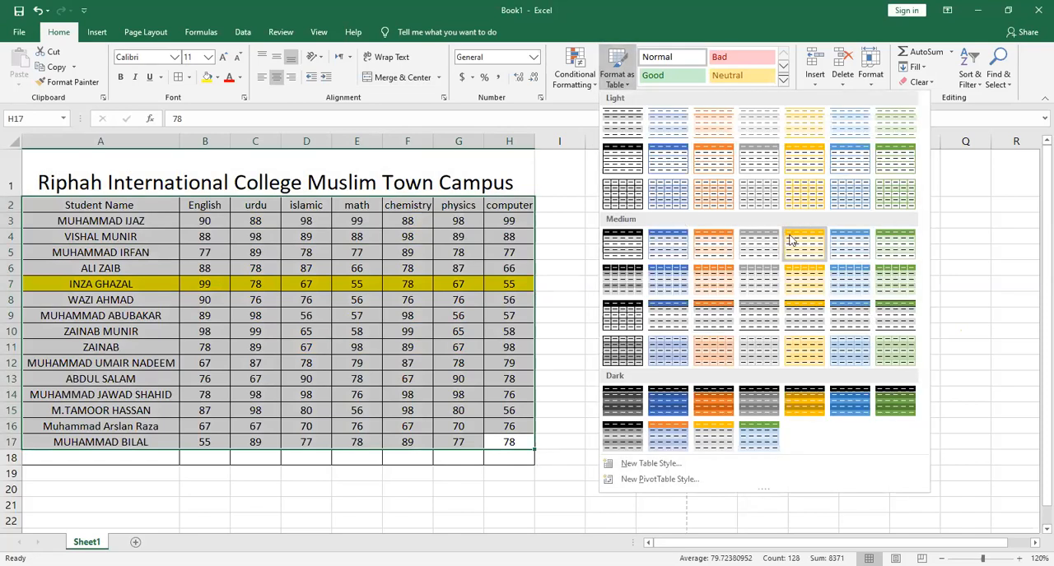
left_click(746, 280)
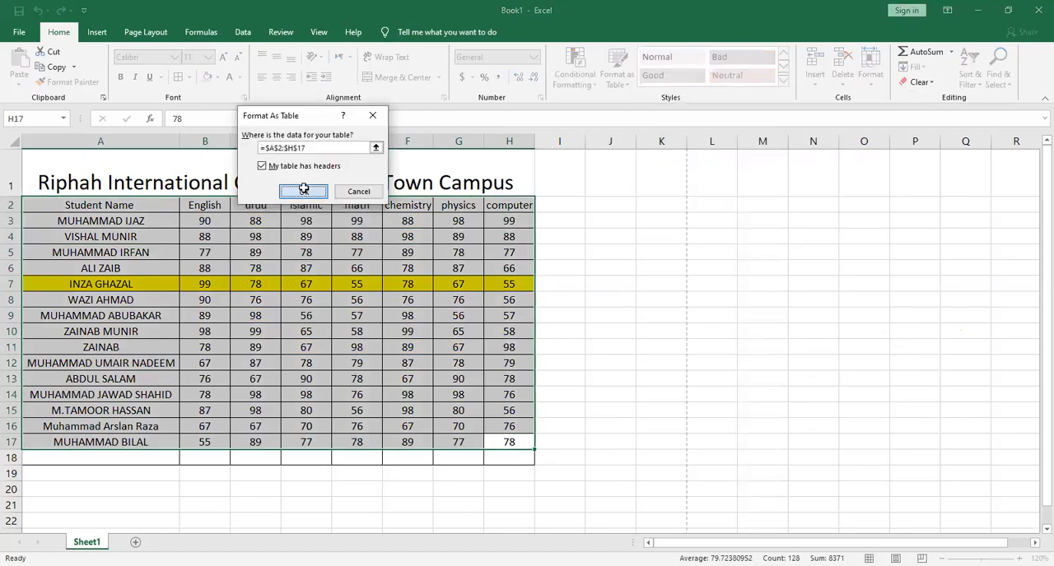
left_click(303, 190)
left_click(469, 346)
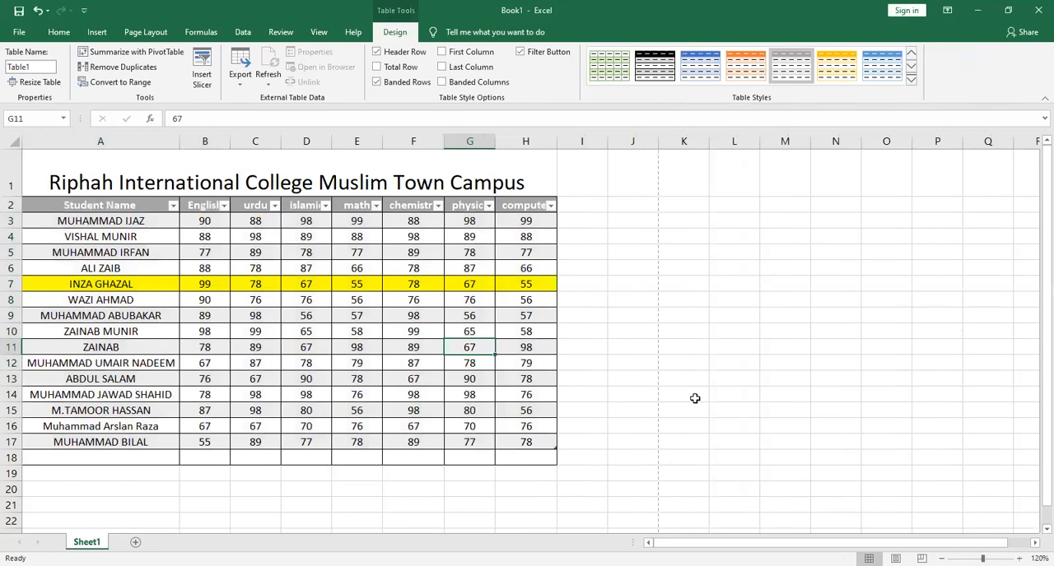
key("ctrl+z")
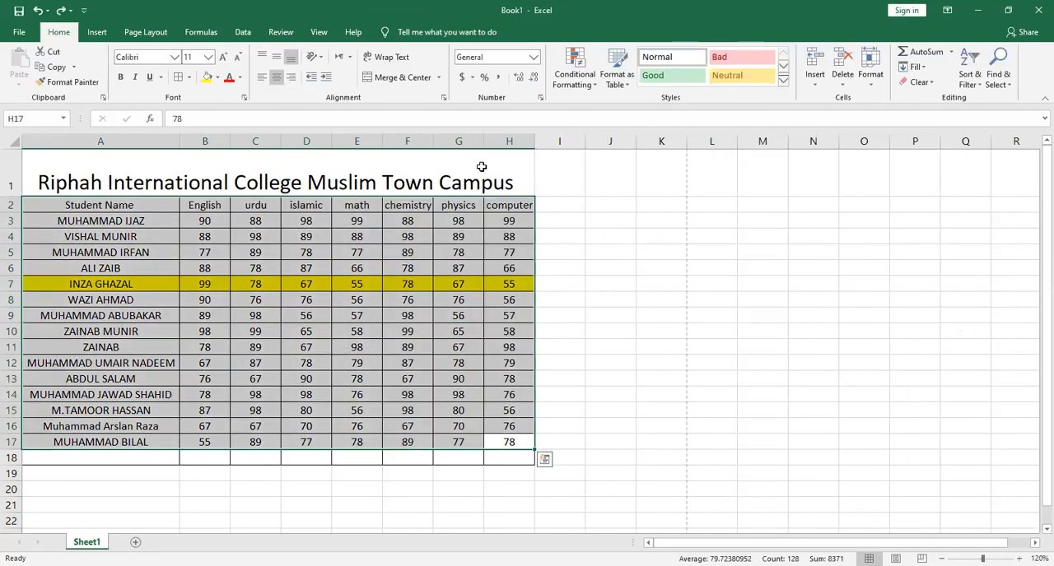
Try the Good cell style on the marks table A2:H17, and undo it
left_click(783, 80)
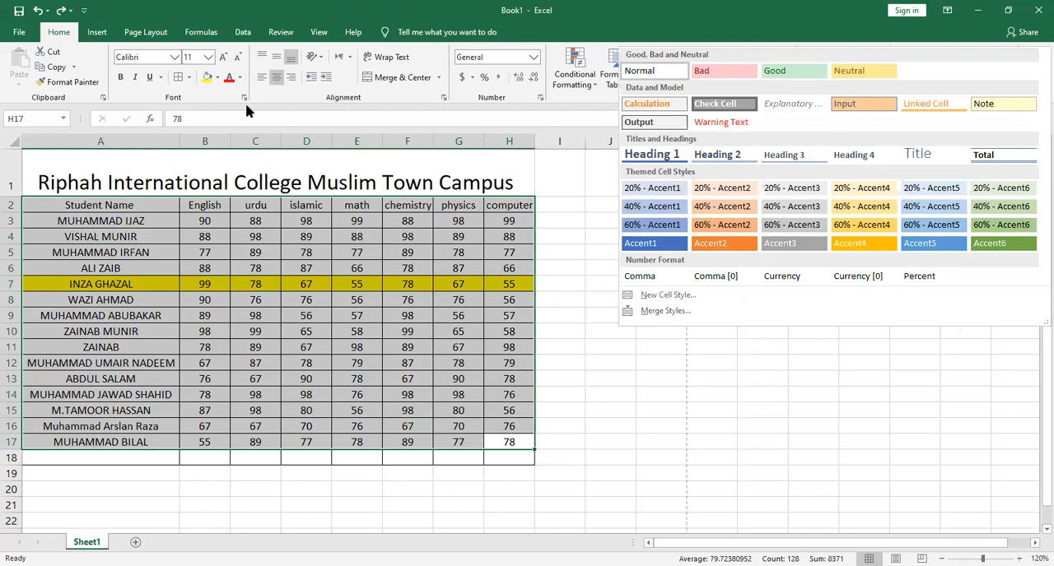
left_click(216, 80)
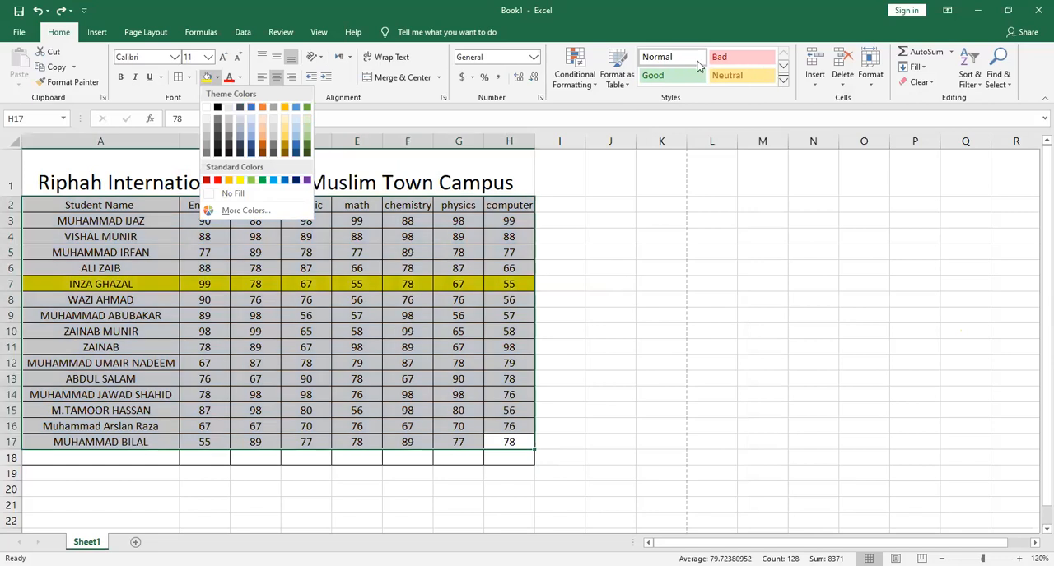
left_click(618, 248)
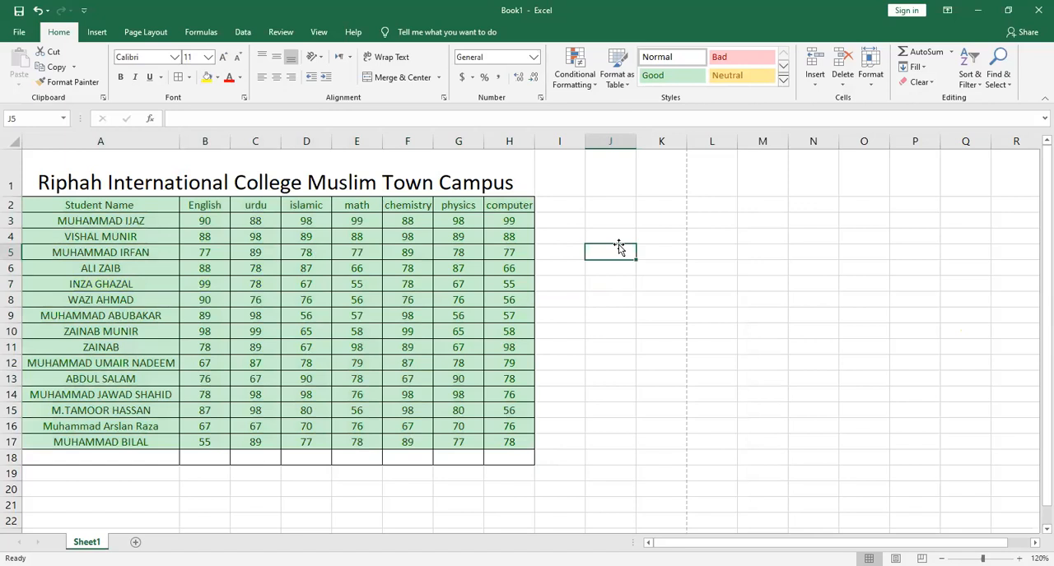
key("ctrl+z")
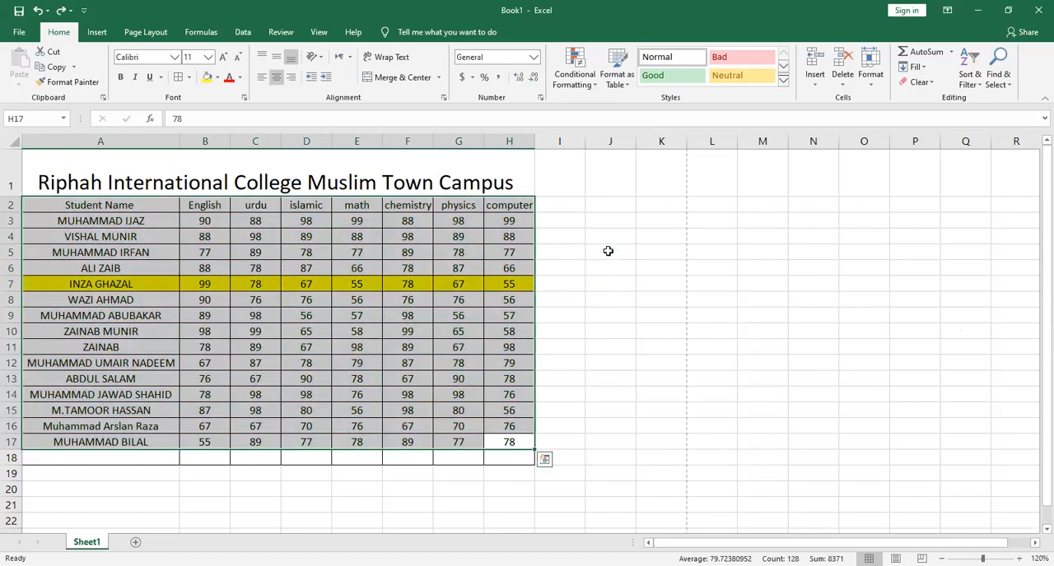
left_click(559, 252)
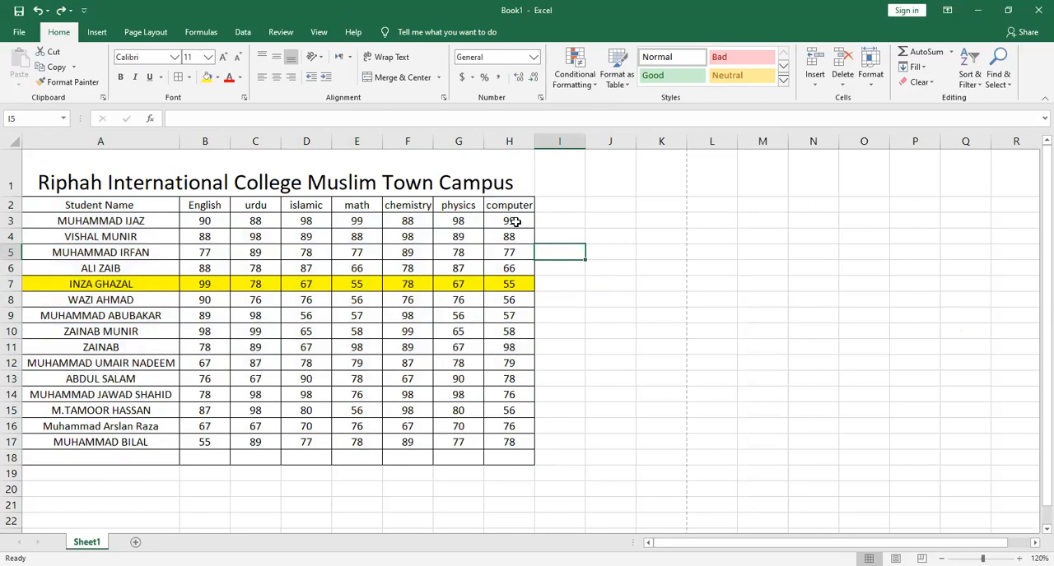
Apply the dollar accounting number format to the computer marks in H3:H17
left_click_drag(509, 222, 500, 443)
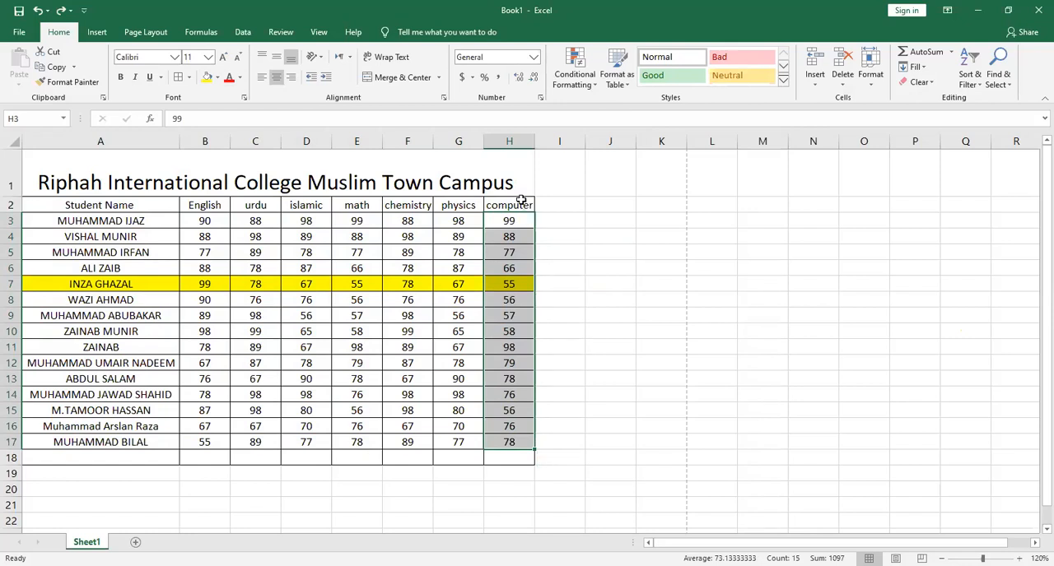
left_click(462, 77)
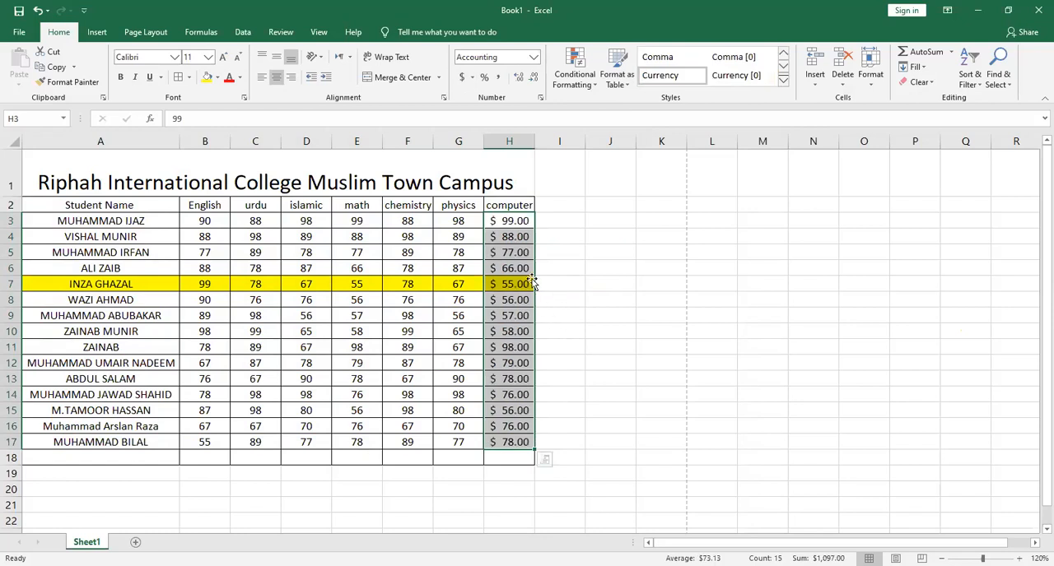
left_click(518, 300)
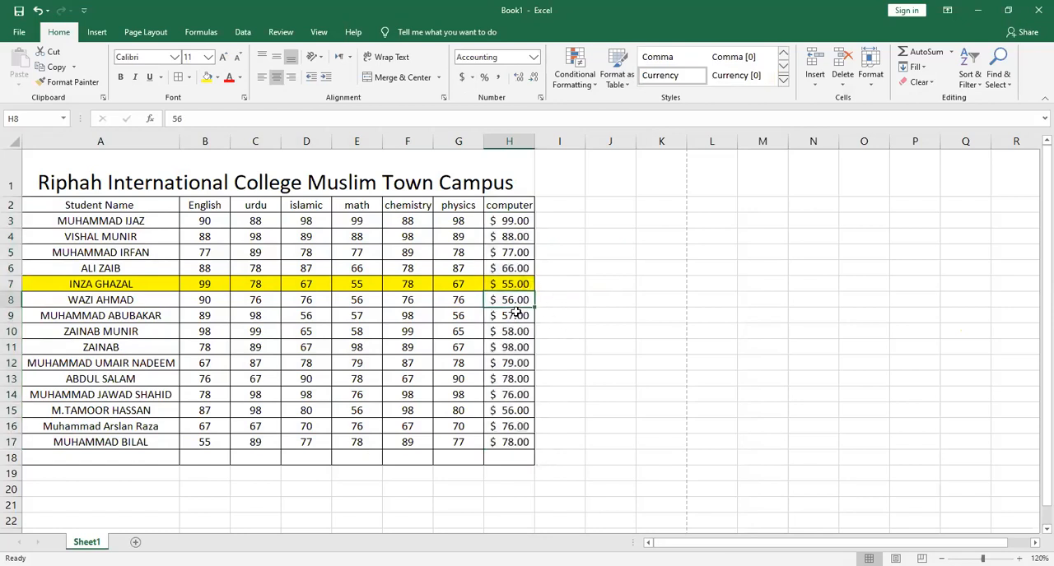
Set the computer mark in H3 to 25
left_click(518, 223)
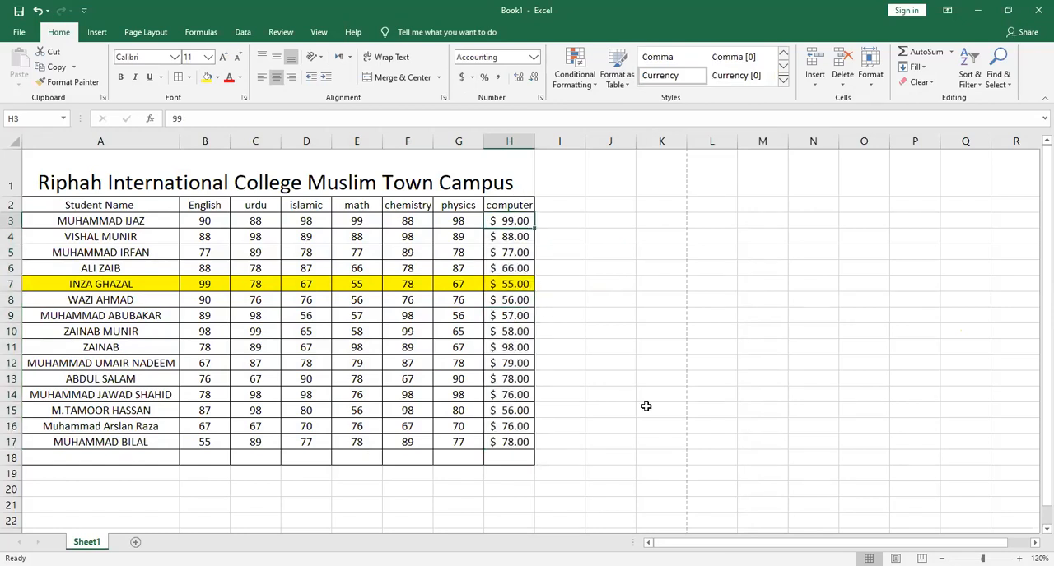
type("25")
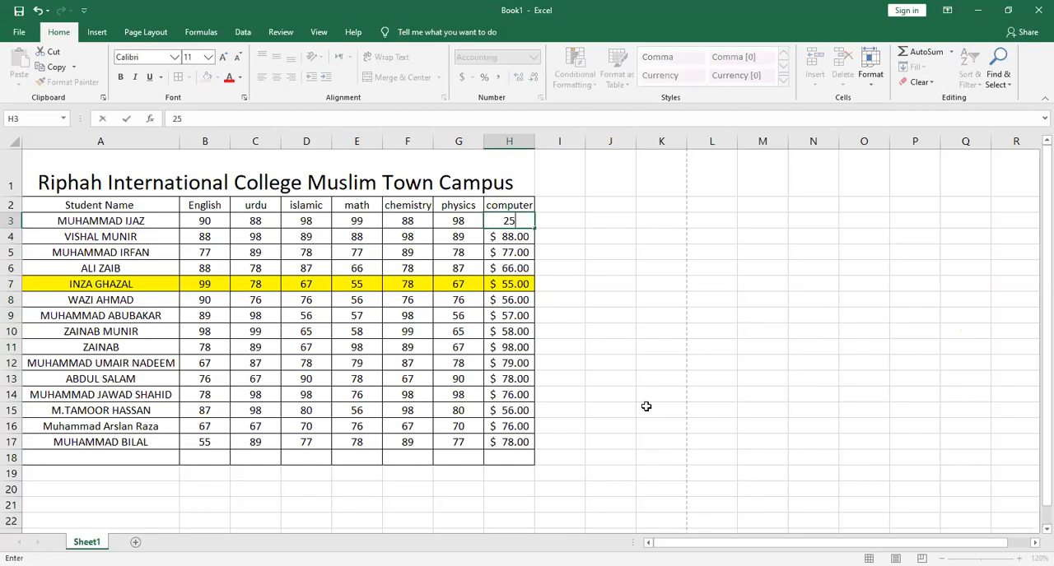
key("Return")
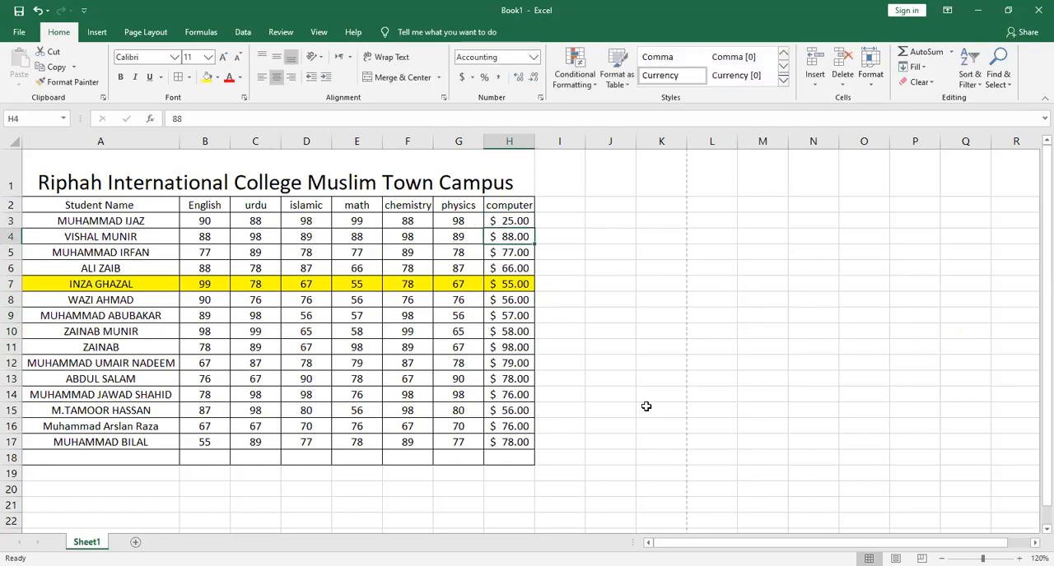
Set the computer mark in H3 to 89
key("Up")
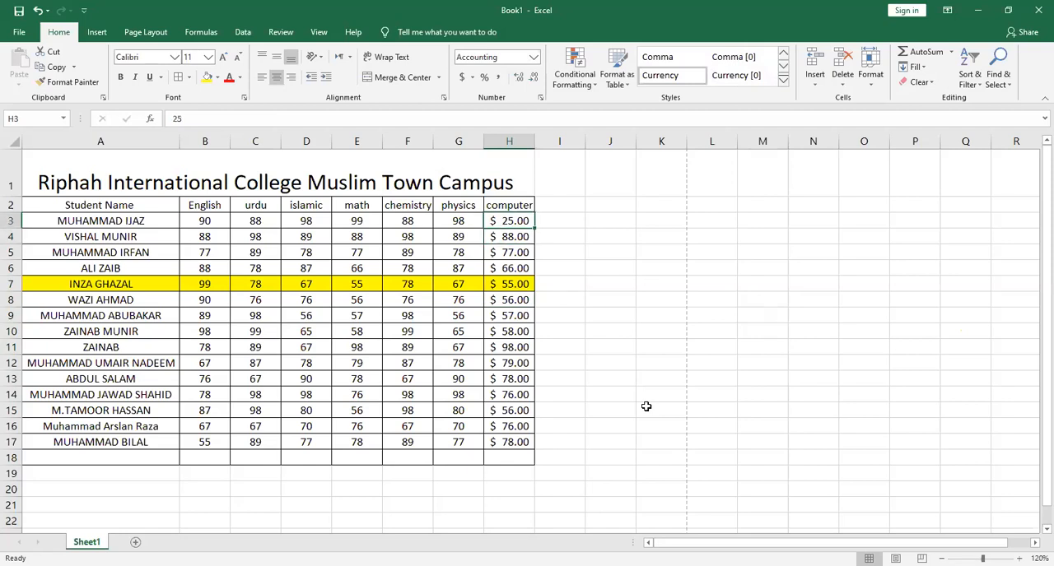
type("89")
key("Return")
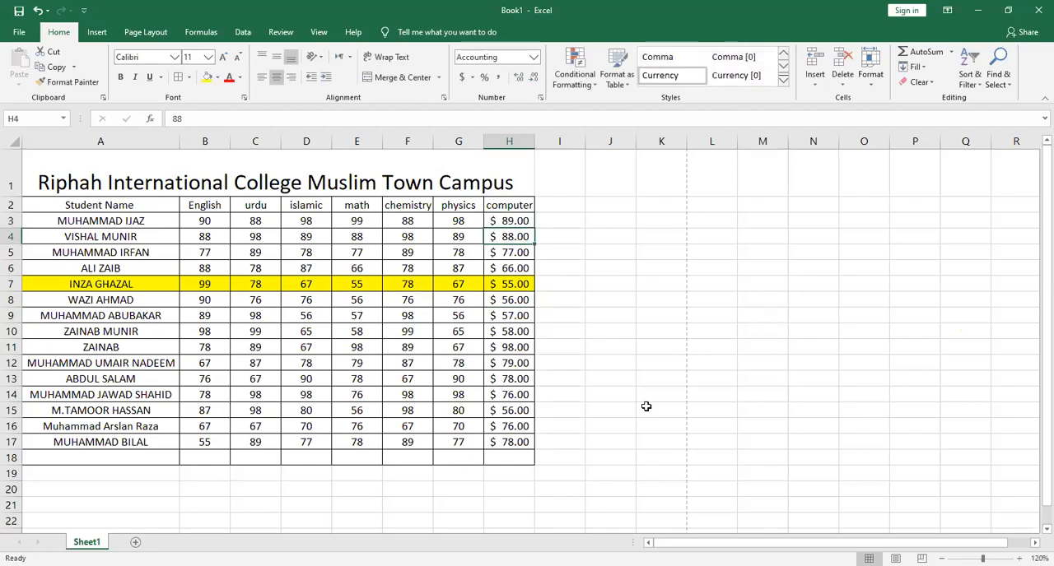
Change the accounting currency symbol of the computer marks in H3:H17 to PKR, keeping two decimal places
left_click_drag(513, 437, 515, 209)
left_click(518, 221)
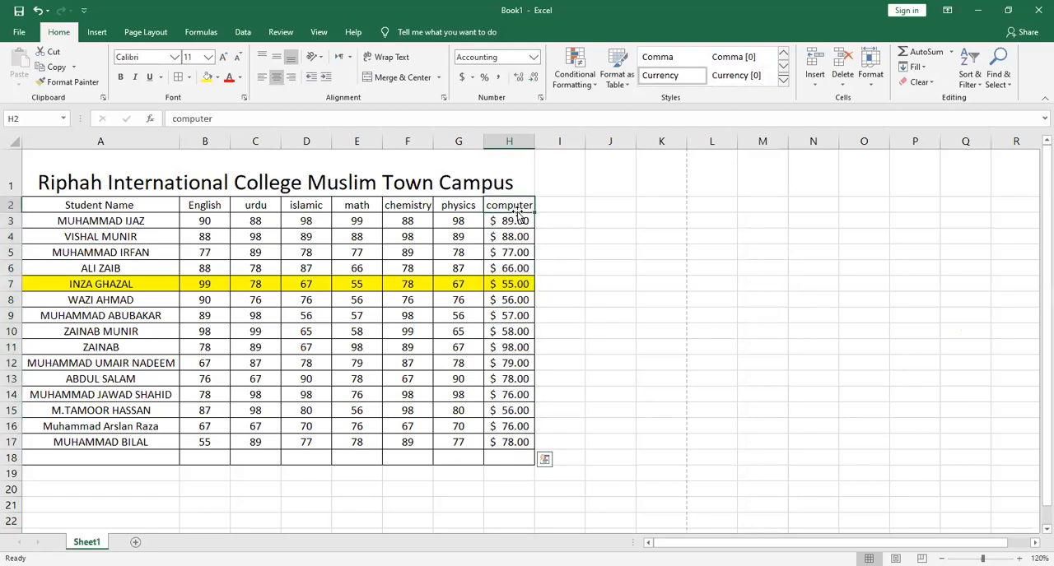
key("shift+Down")
key("shift+Down")
key("shift+Down")
key("shift+Down")
key("shift+Down")
key("shift+Down")
key("shift+Down")
key("shift+Down")
key("shift+Down")
key("shift+Down")
key("shift+Down")
key("shift+Down")
key("shift+Down")
key("shift+Down")
key("shift+Down")
key("shift+Down")
key("shift+Down")
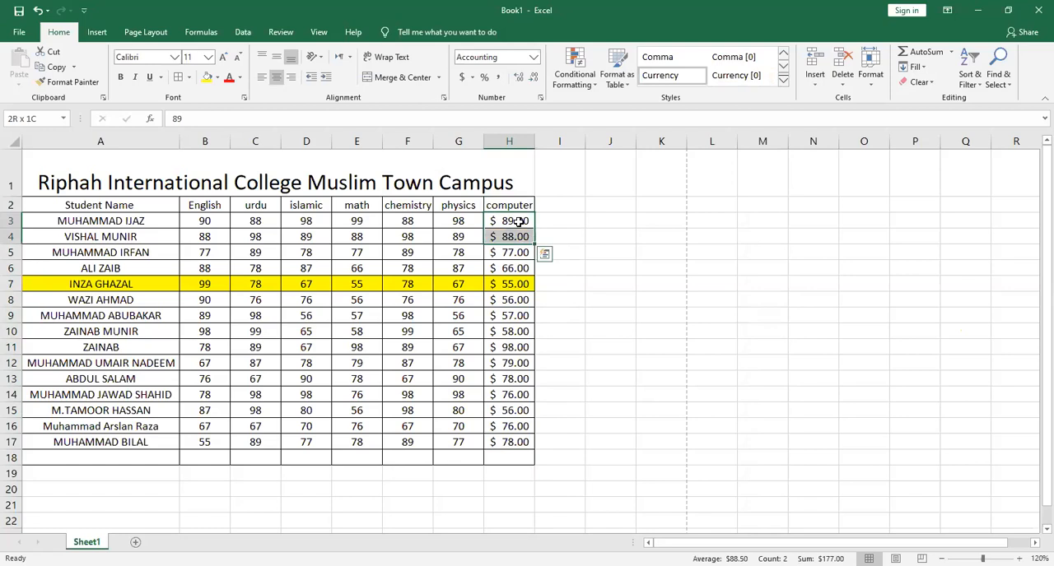
key("shift+Up")
key("shift+Up")
key("shift+Up")
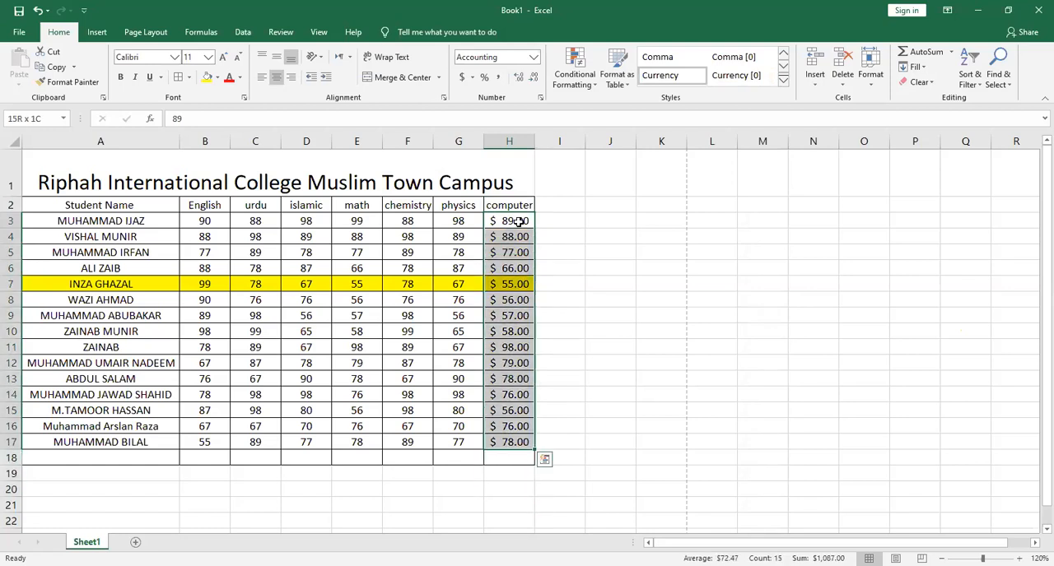
left_click(471, 78)
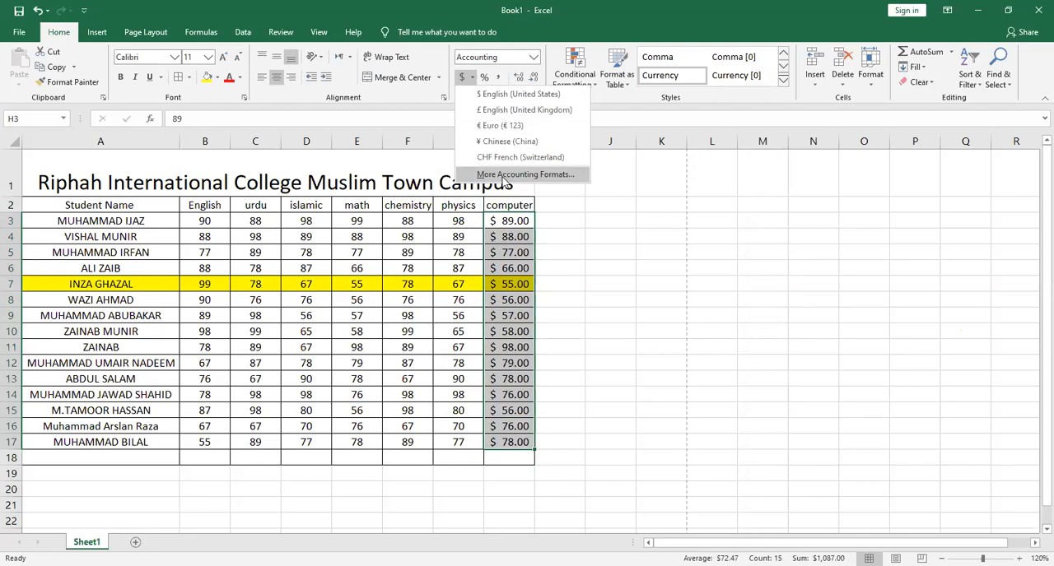
left_click(505, 179)
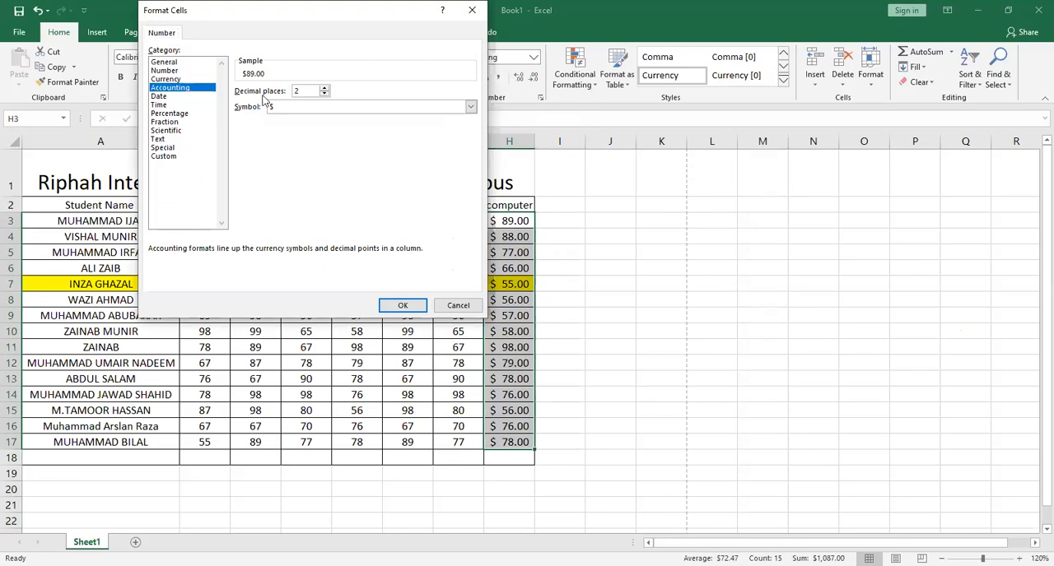
left_click(427, 103)
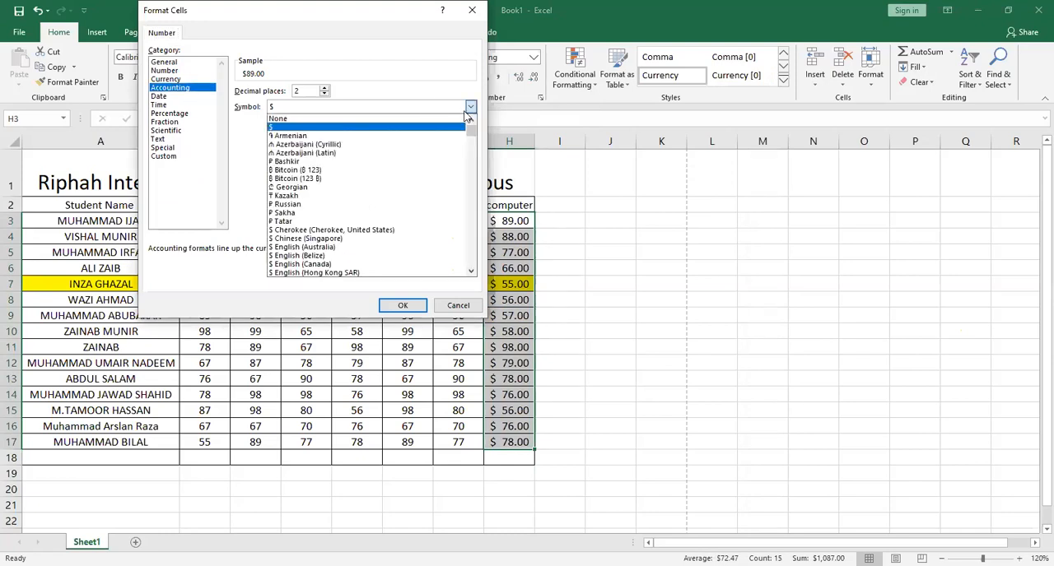
key("p")
key("p")
key("p")
key("p")
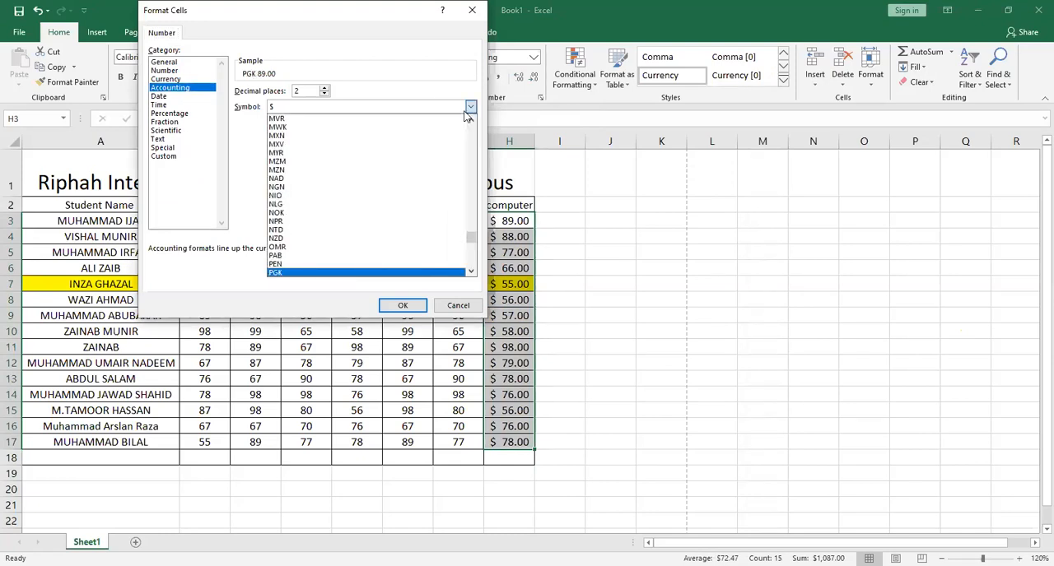
key("p")
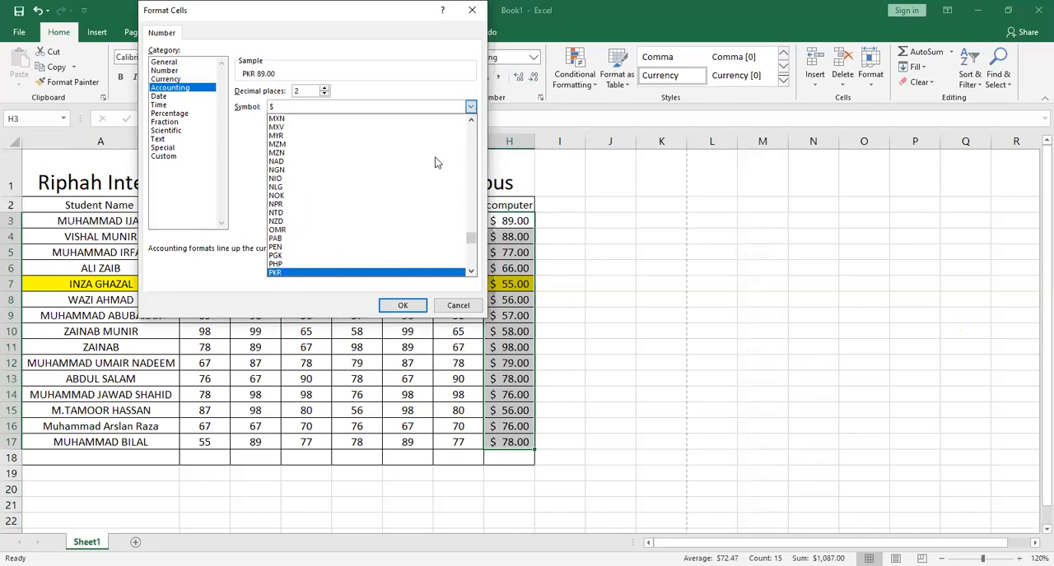
left_click(290, 273)
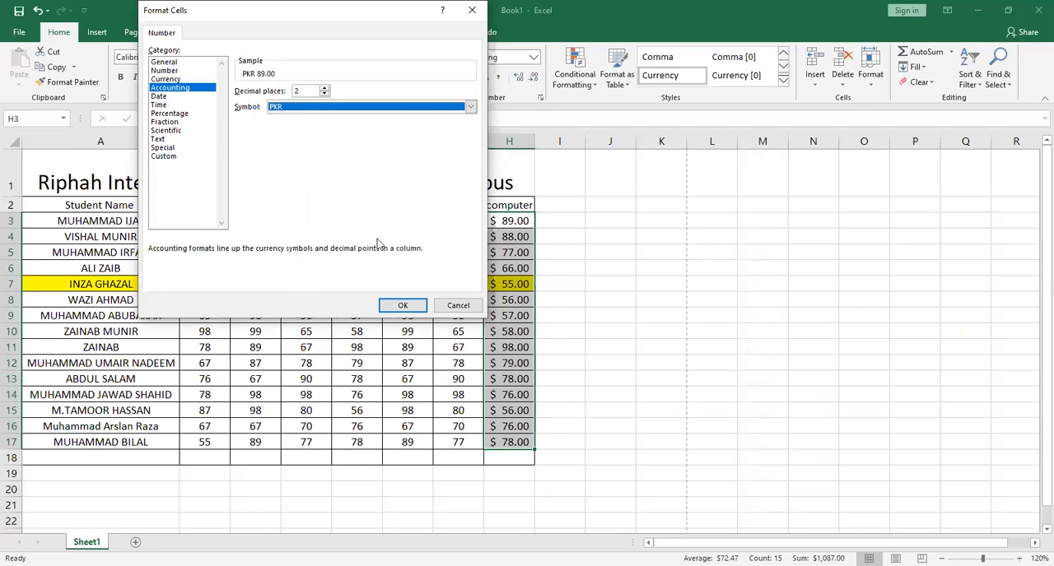
left_click(403, 306)
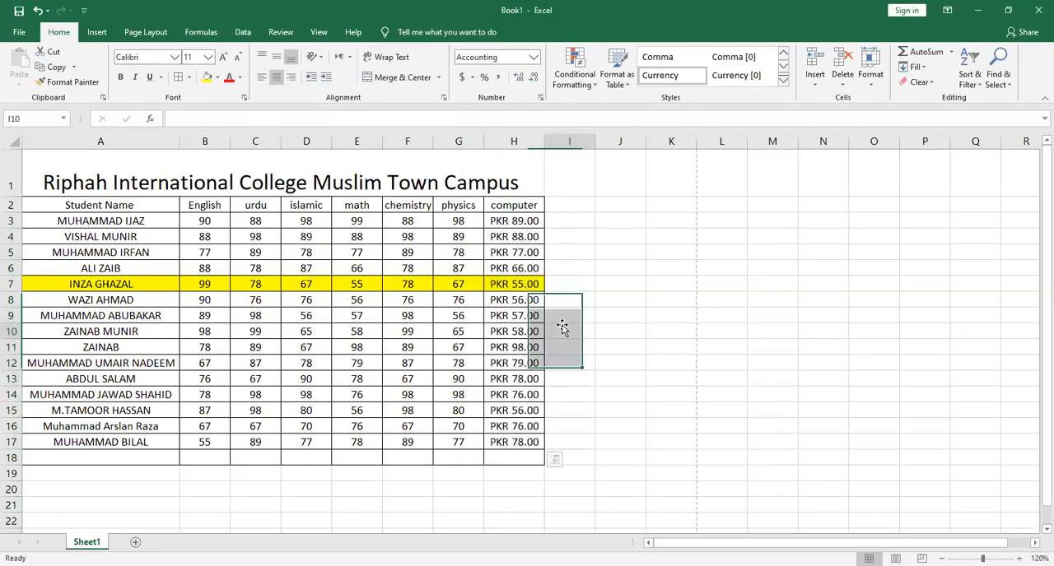
left_click(562, 327)
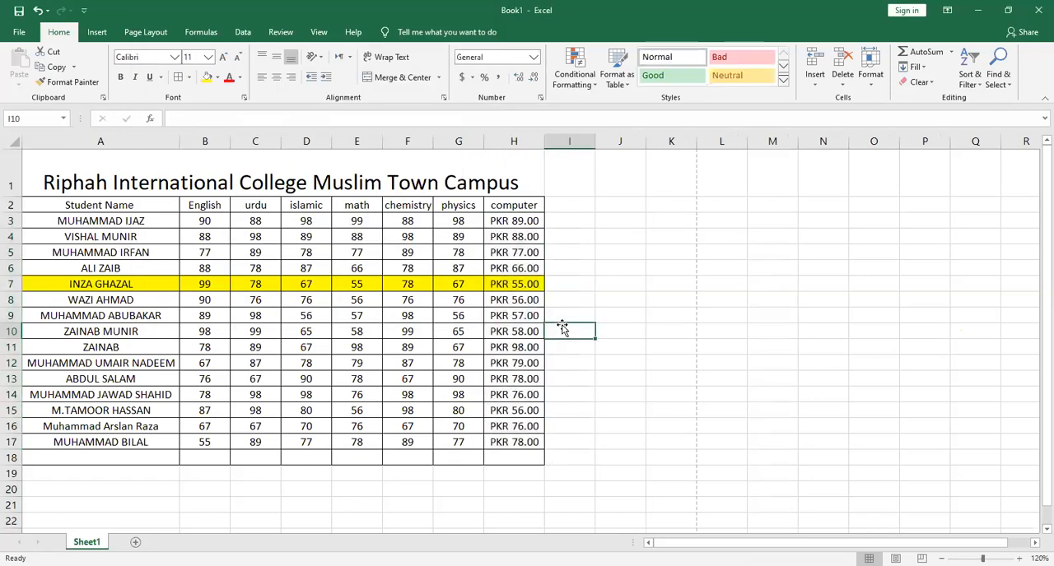
Apply the accounting format with the $ symbol and four decimal places to the computer marks in H3:H17
left_click(532, 442)
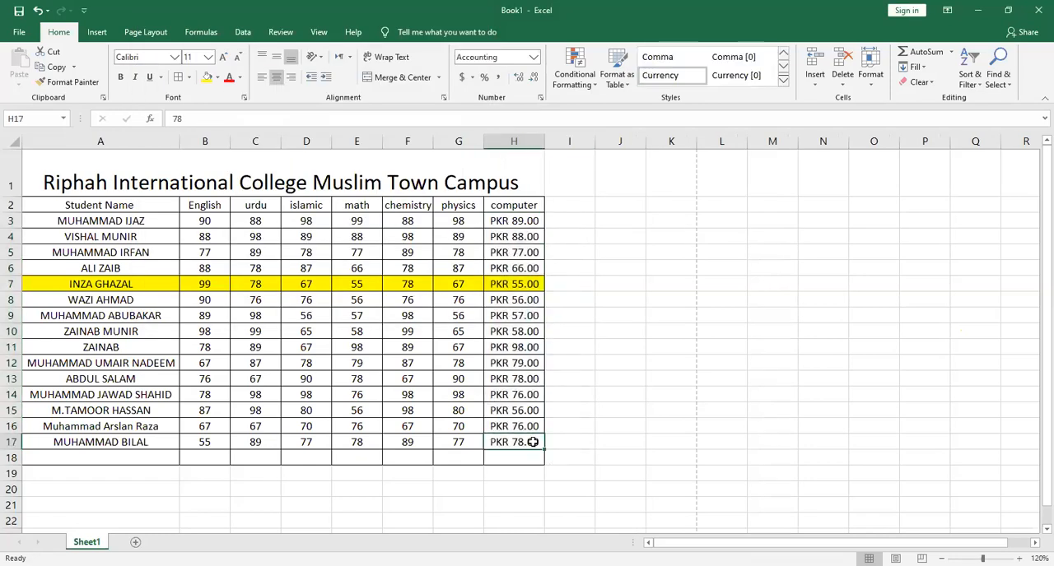
key("shift+Up")
key("shift+Up")
key("shift+Up")
key("shift+Up")
key("shift+Up")
key("shift+Up")
key("shift+Up")
key("shift+Up")
key("shift+Up")
key("shift+Up")
key("shift+Up")
key("shift+Up")
key("shift+Up")
key("shift+Up")
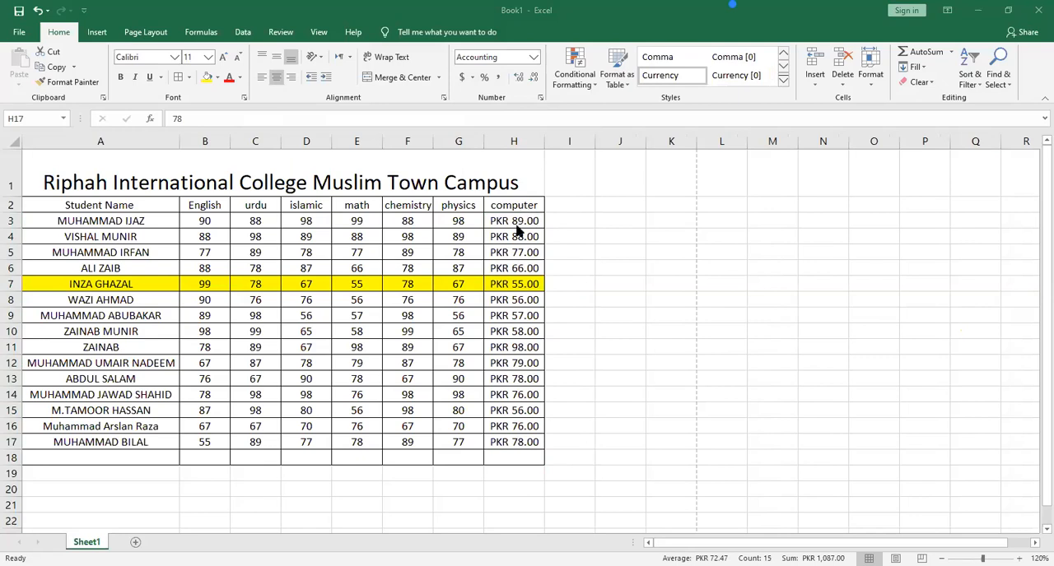
left_click(470, 77)
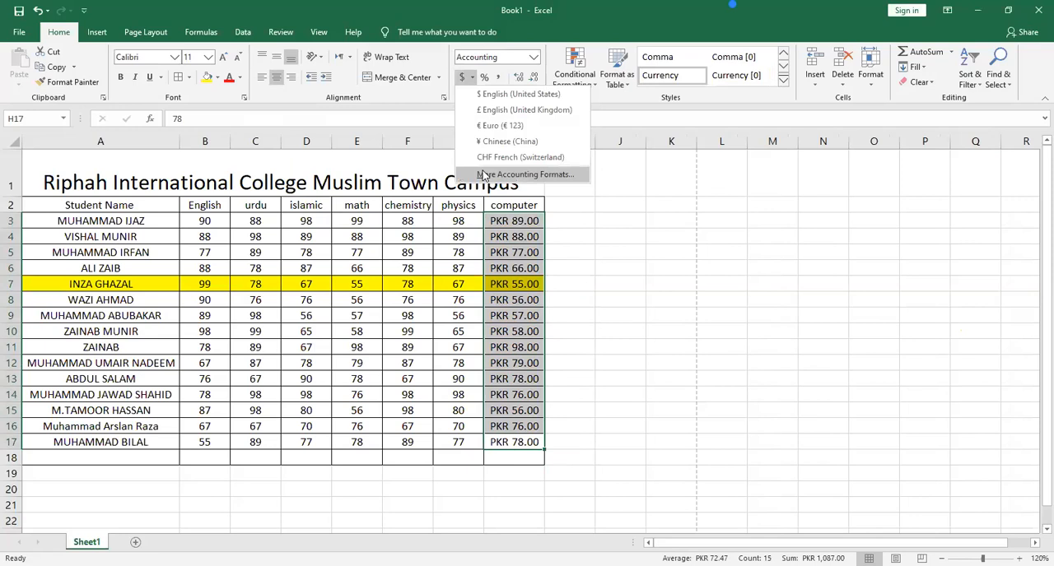
key("Return")
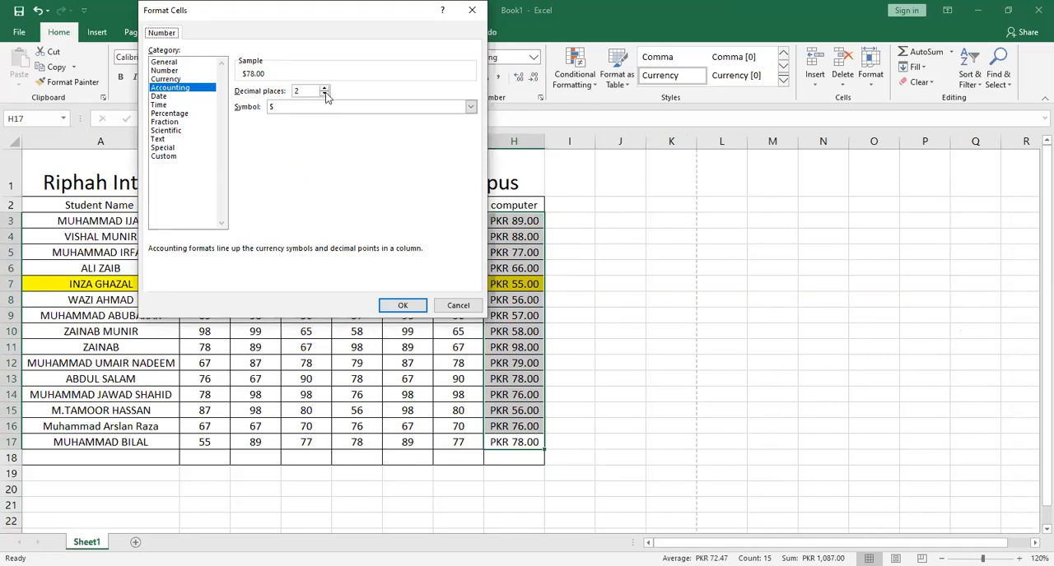
left_click(324, 88)
left_click(325, 88)
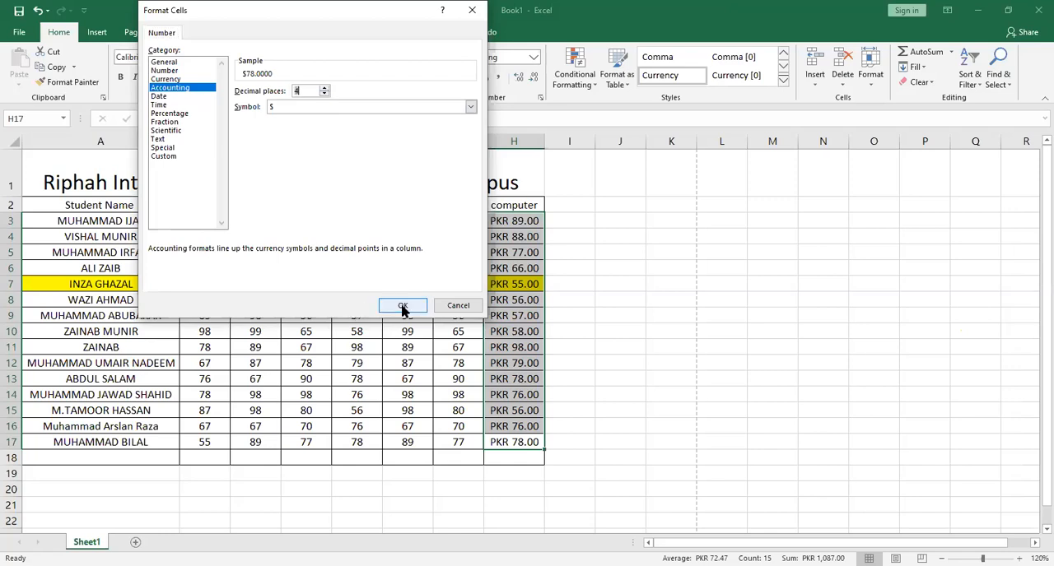
left_click(402, 307)
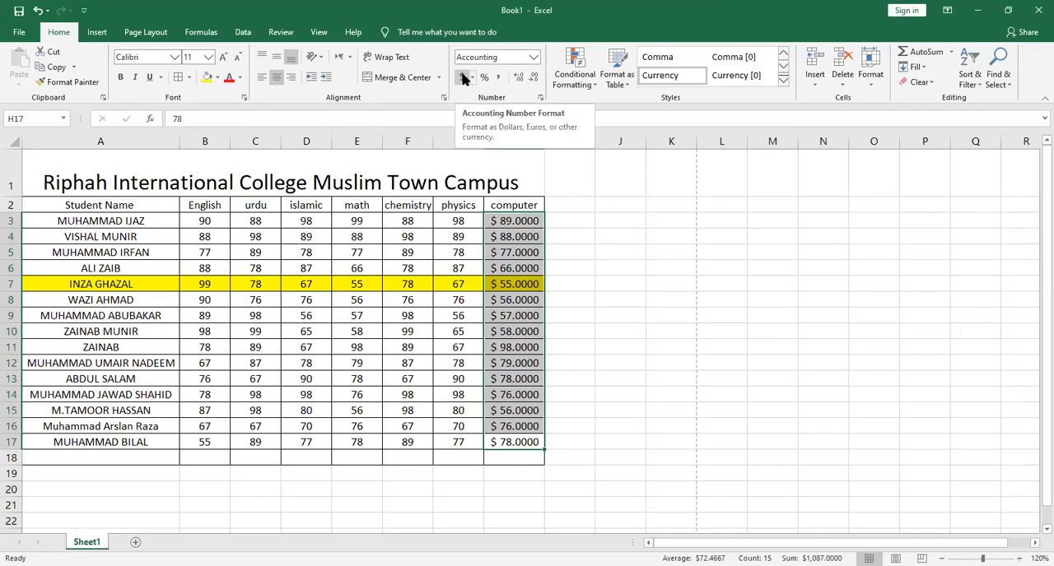
Undo the recent currency formatting and H3 mark edits back to the plain General computer marks
key("ctrl+z")
key("ctrl+z")
key("ctrl+z")
key("ctrl+z")
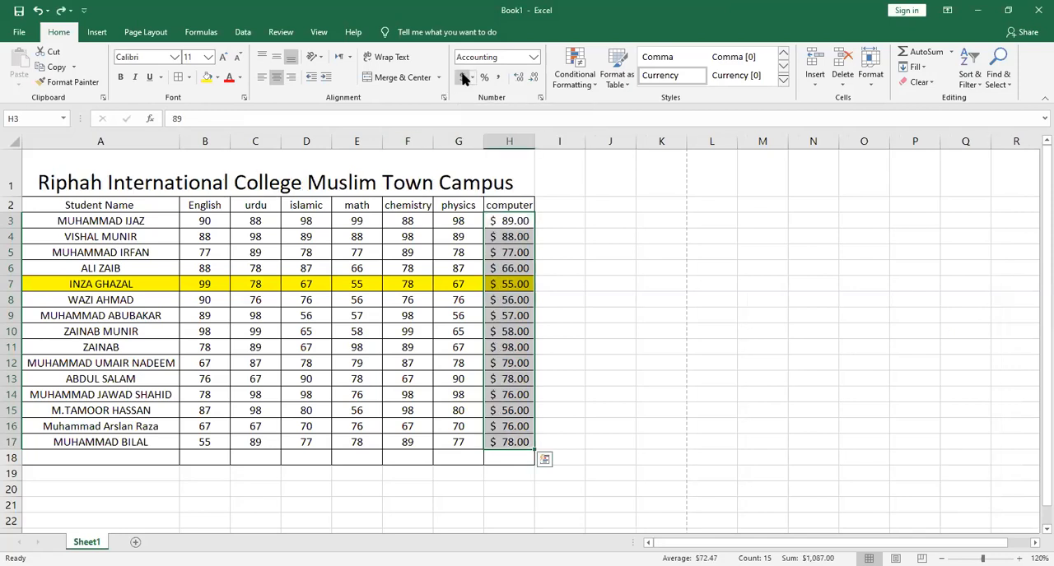
key("ctrl+z")
key("ctrl+z")
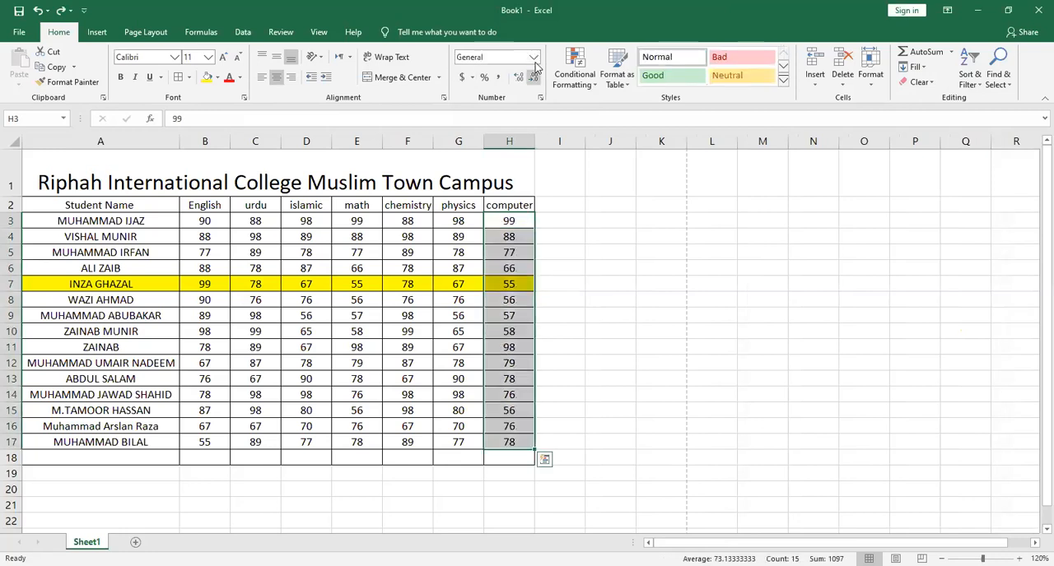
Try one decimal place and the percentage format on the computer marks in H3:H17, and undo both changes
left_click(534, 71)
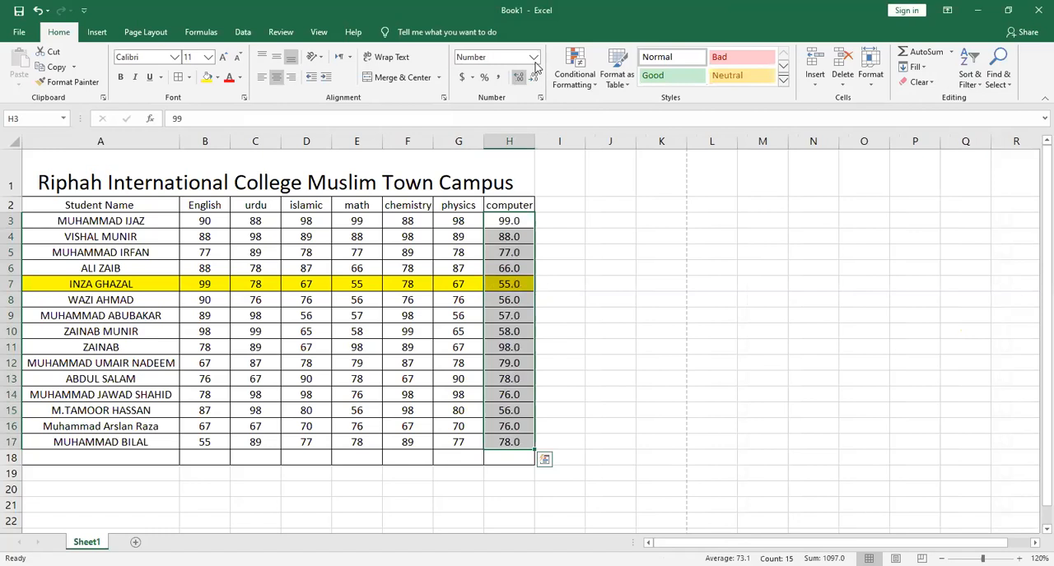
key("ctrl+shift+5")
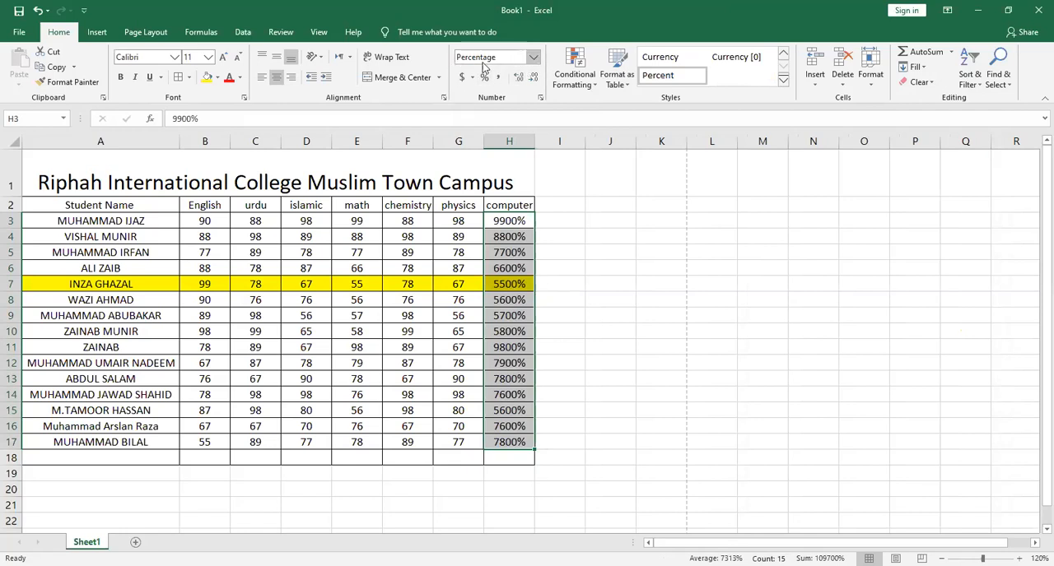
key("ctrl+z")
key("ctrl+z")
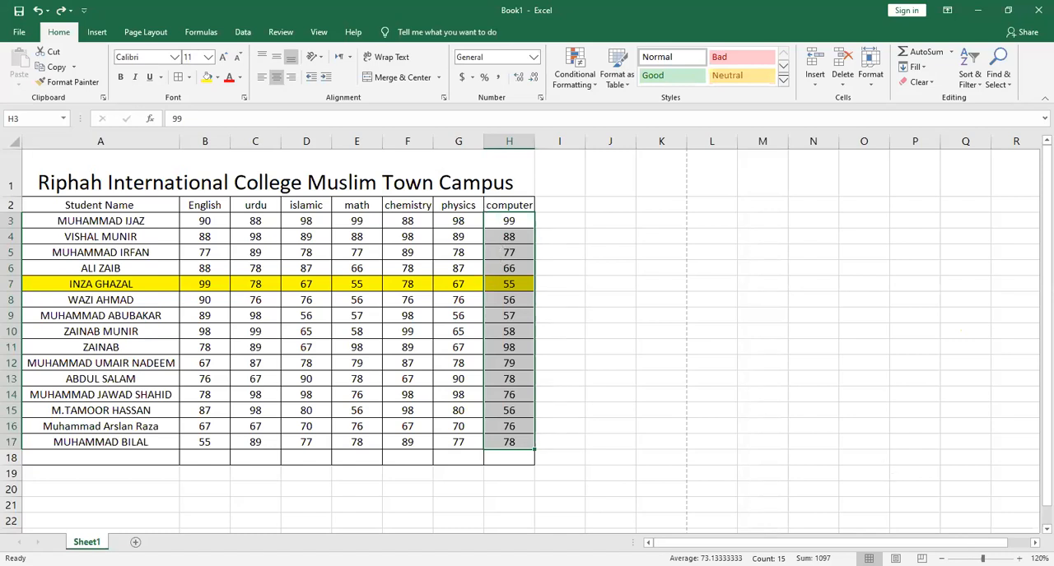
Enter the sample cell references 6d in K4 and d6 in L4, beside the marks table
left_click(1019, 558)
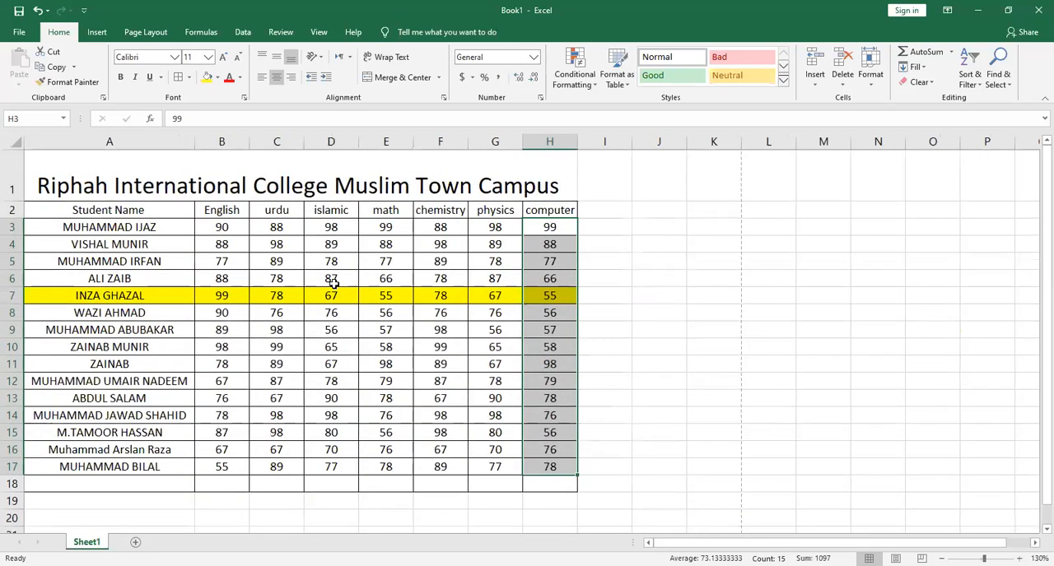
left_click(333, 281)
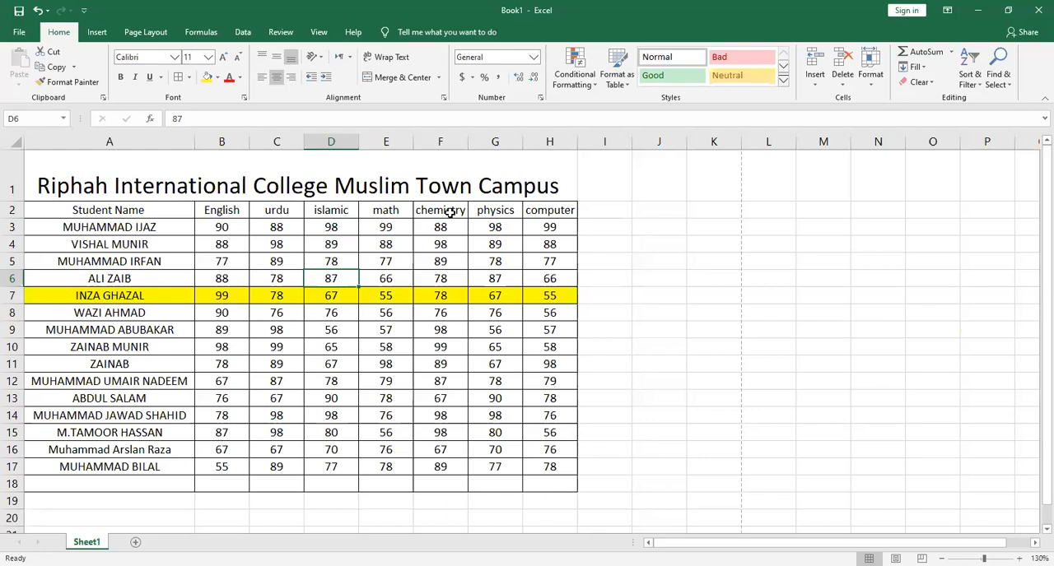
left_click(692, 239)
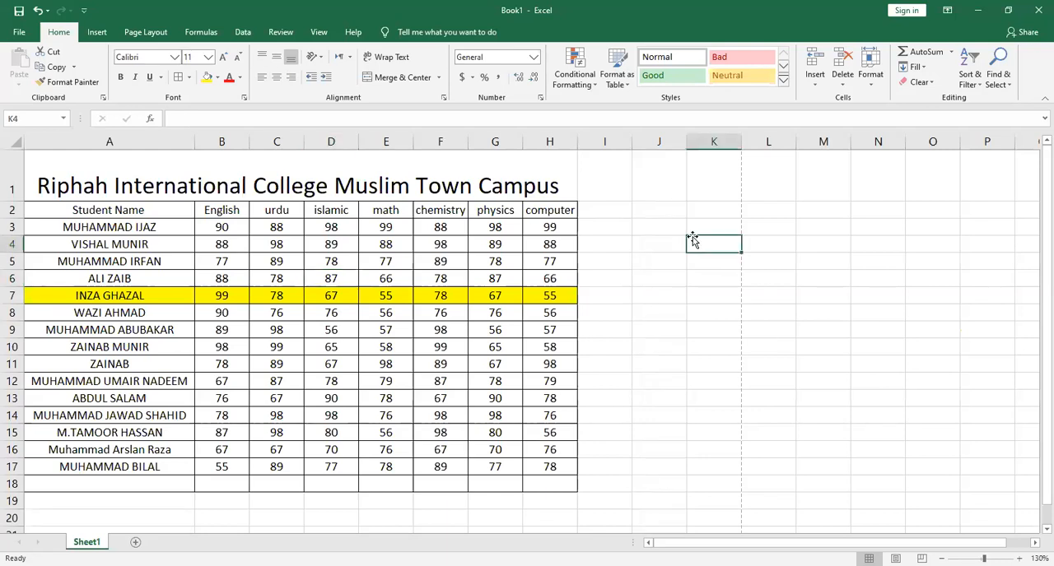
type("d")
key("Tab")
left_click(692, 239)
type("6")
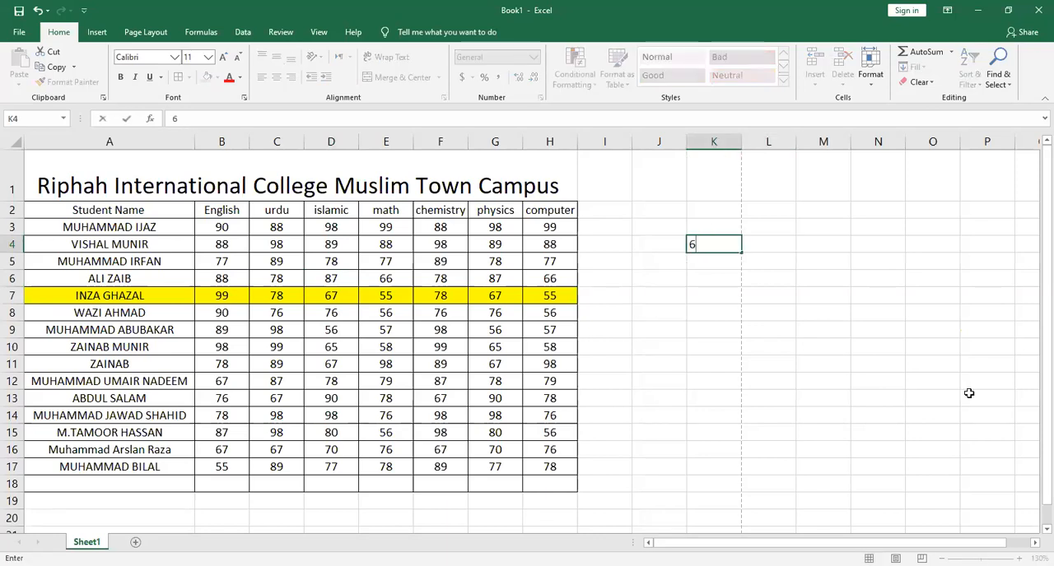
type("d")
key("Tab")
type("d6")
key("Tab")
Enter the sample references d$5 in M4 and D5$ in N4, and clear all the samples in K4:N4
type("d")
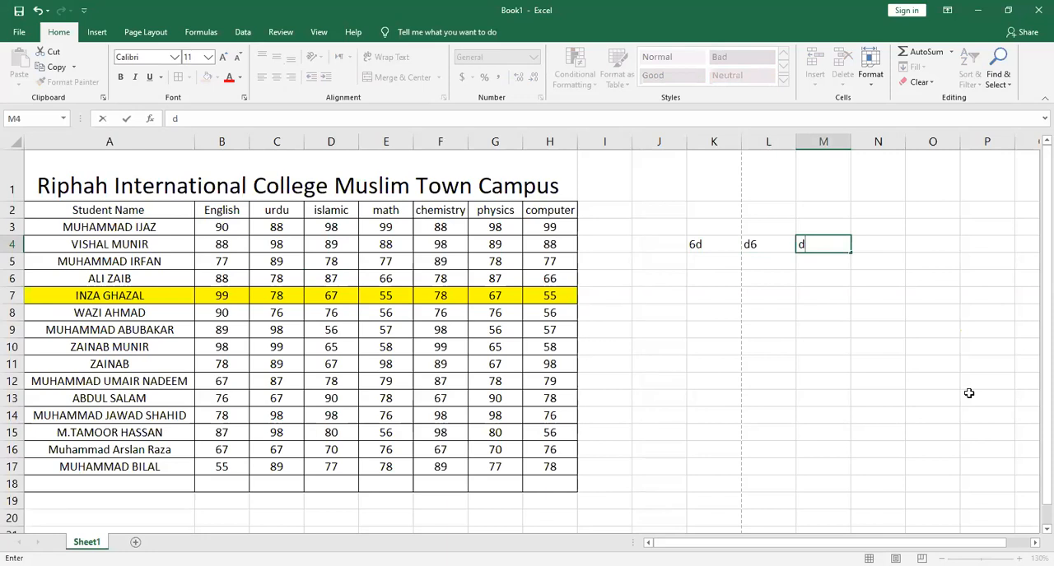
type("$5")
key("Tab")
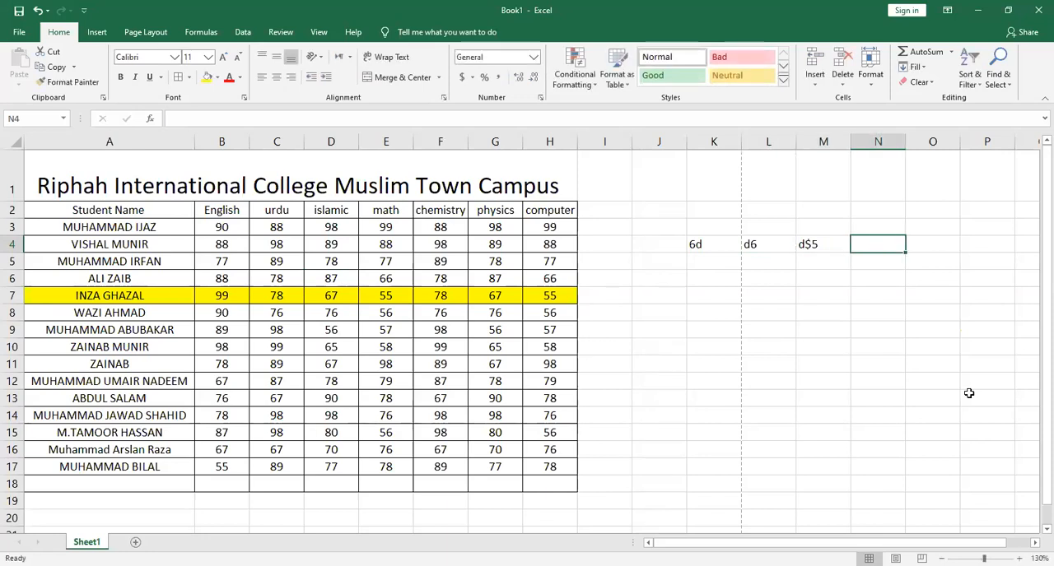
type("D5$")
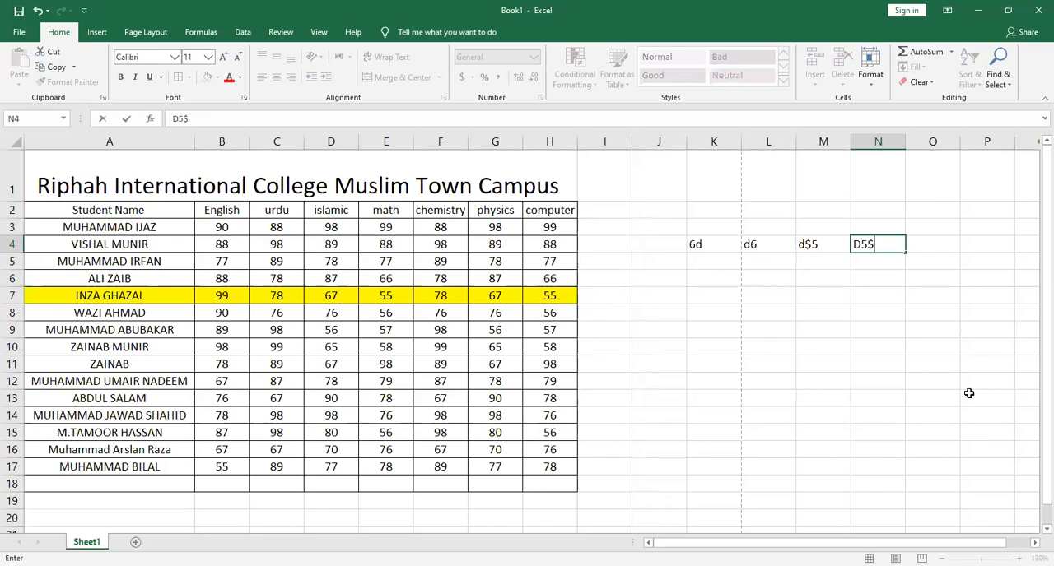
left_click(926, 360)
left_click_drag(889, 244, 687, 244)
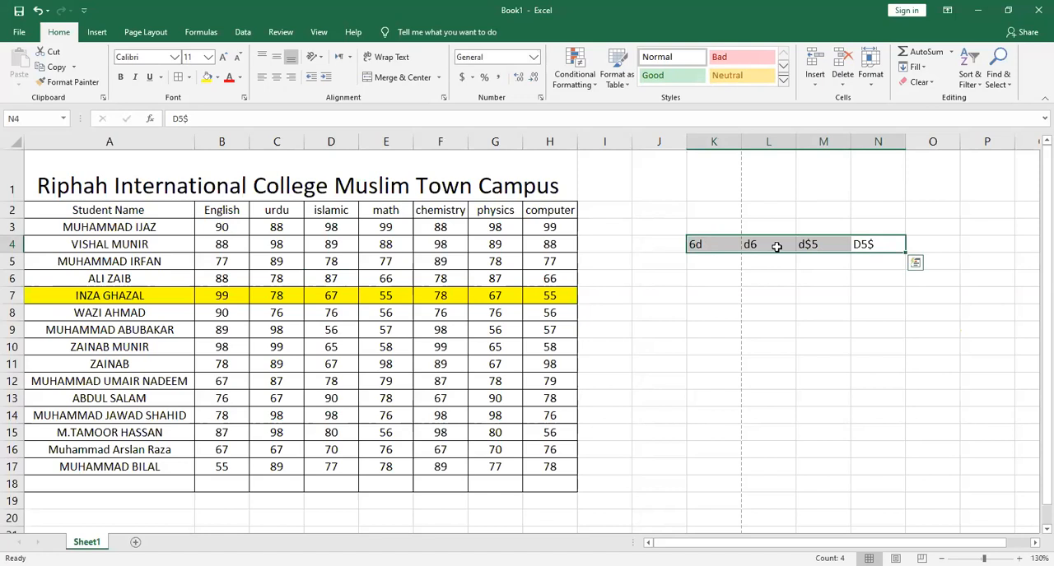
key("Delete")
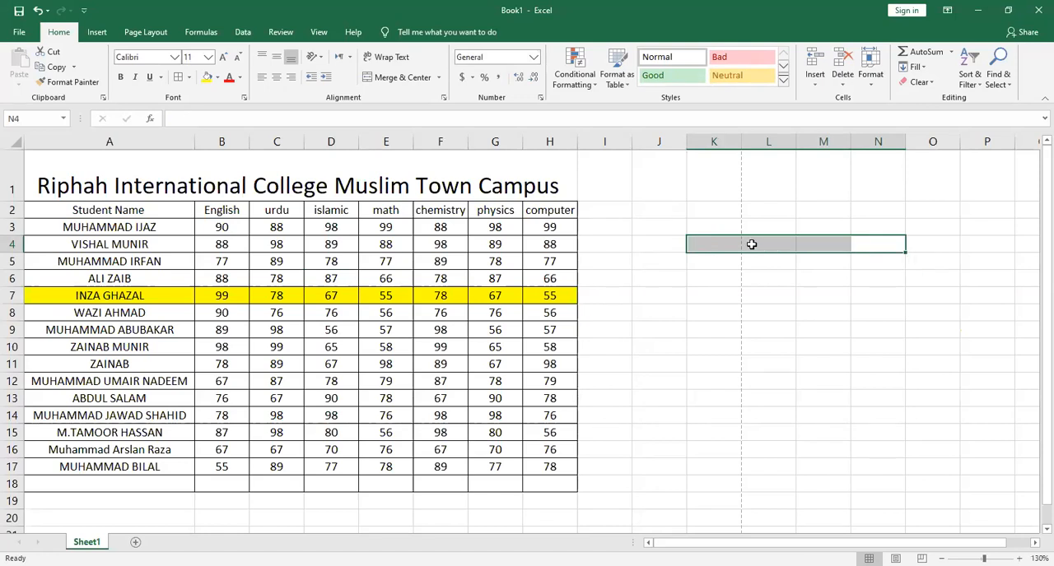
Add the column heading total in I2, next to the computer heading
left_click(591, 207)
key("Left")
key("Right")
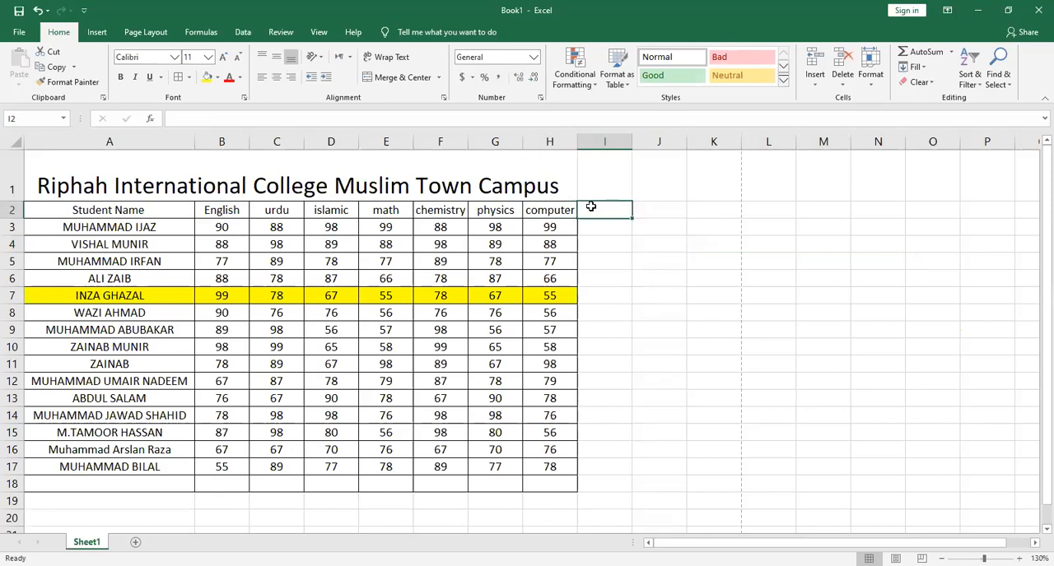
type("tot")
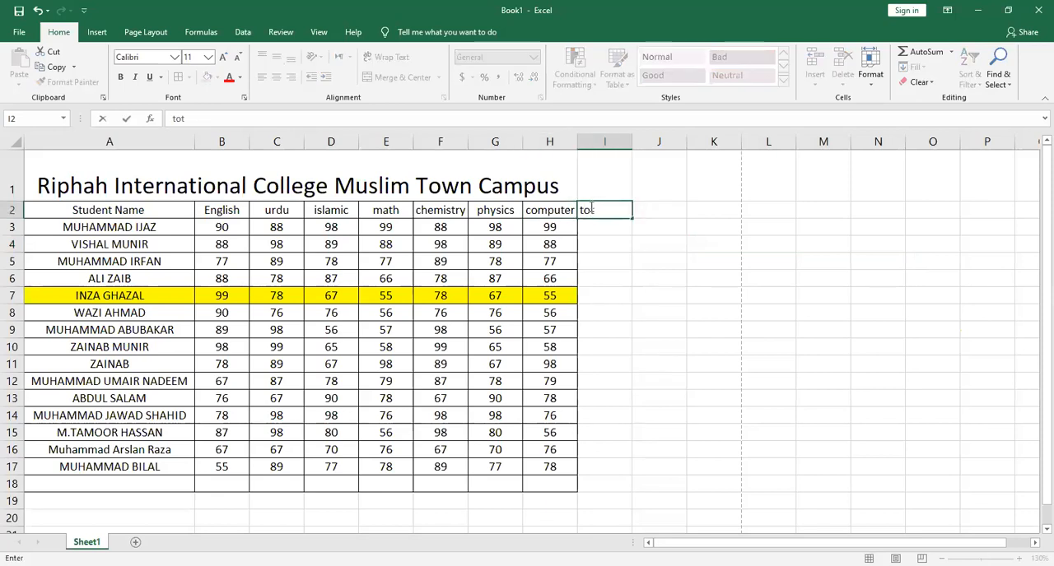
type("al")
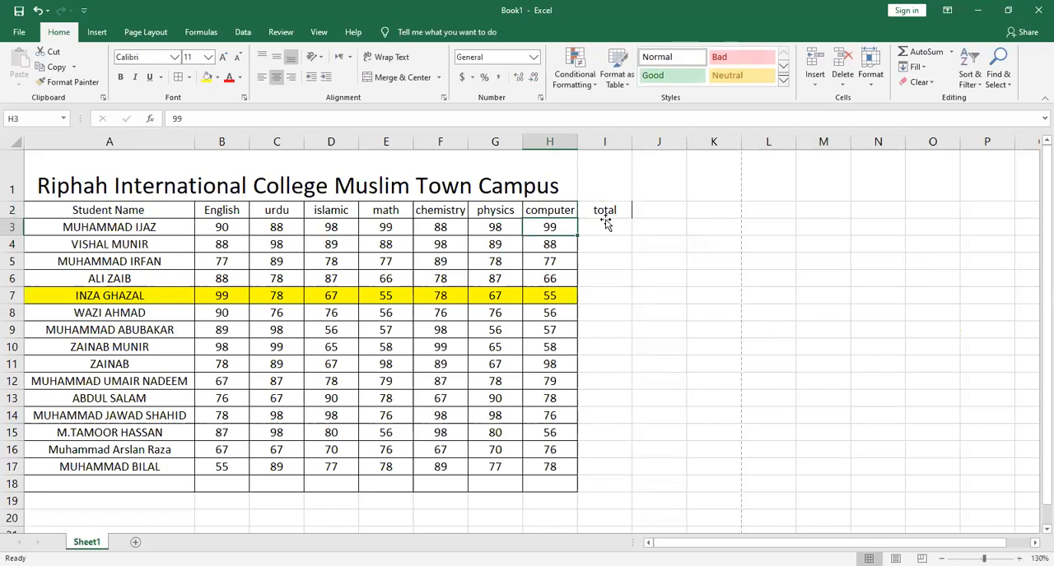
key("Return")
Enter the words oprands in L2 and operator in M2
left_click(766, 209)
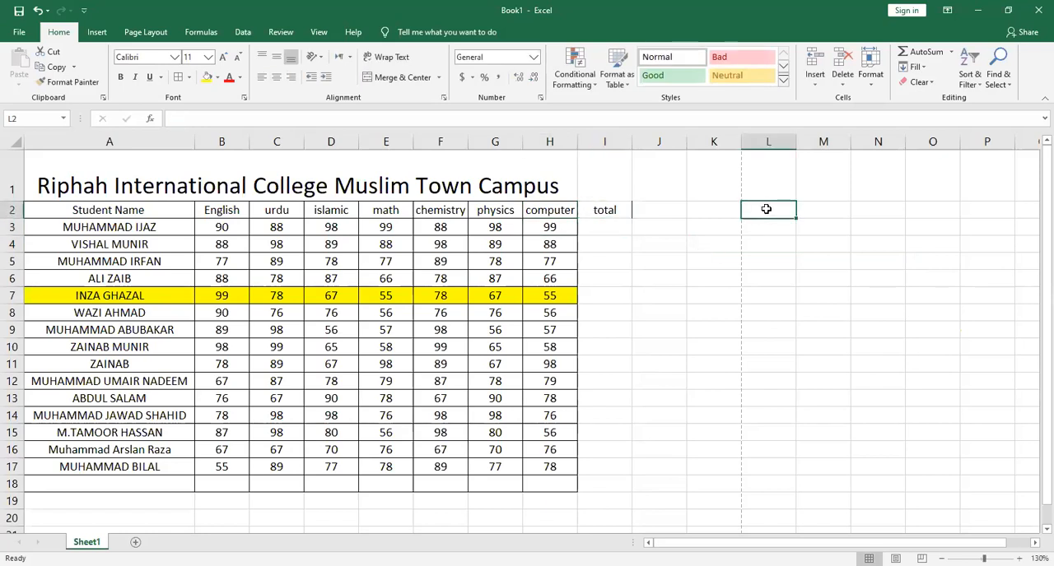
type("oprands")
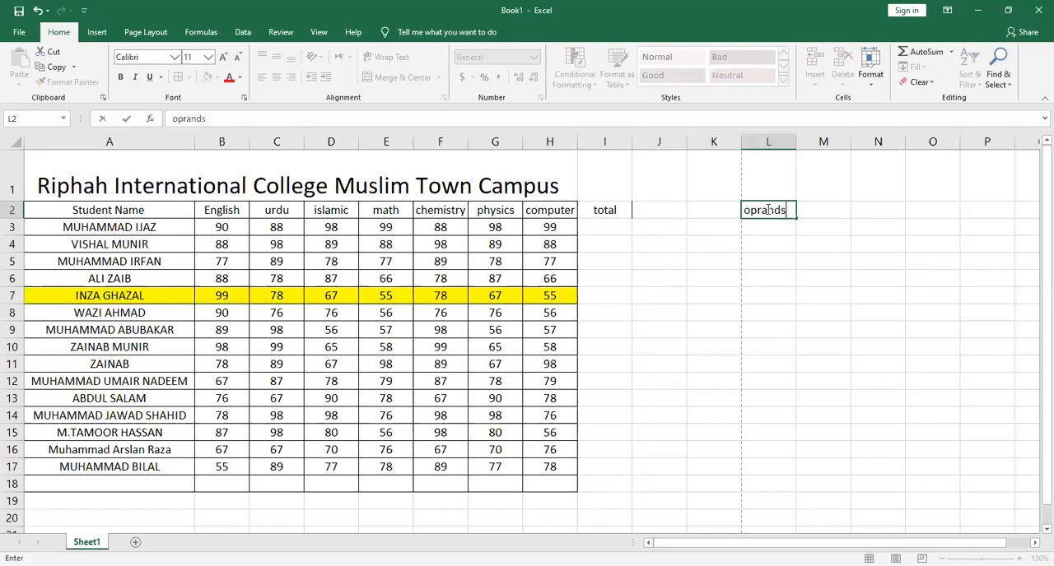
key("Tab")
type("o")
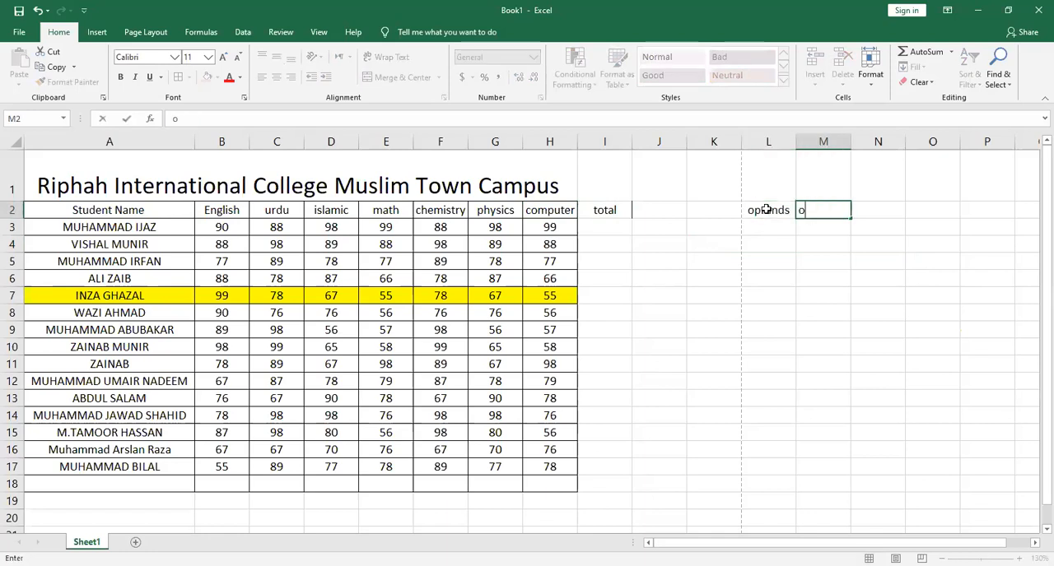
type("perator")
key("Return")
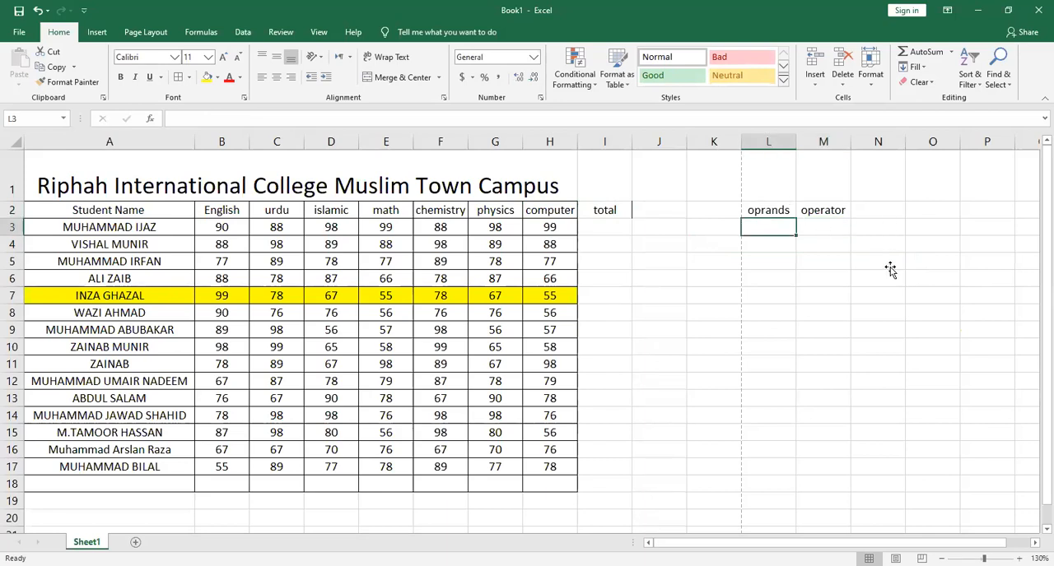
On the Zoom whiteboard, add the text a+b and draw lines from its operands and plus sign to label them
left_click(890, 269)
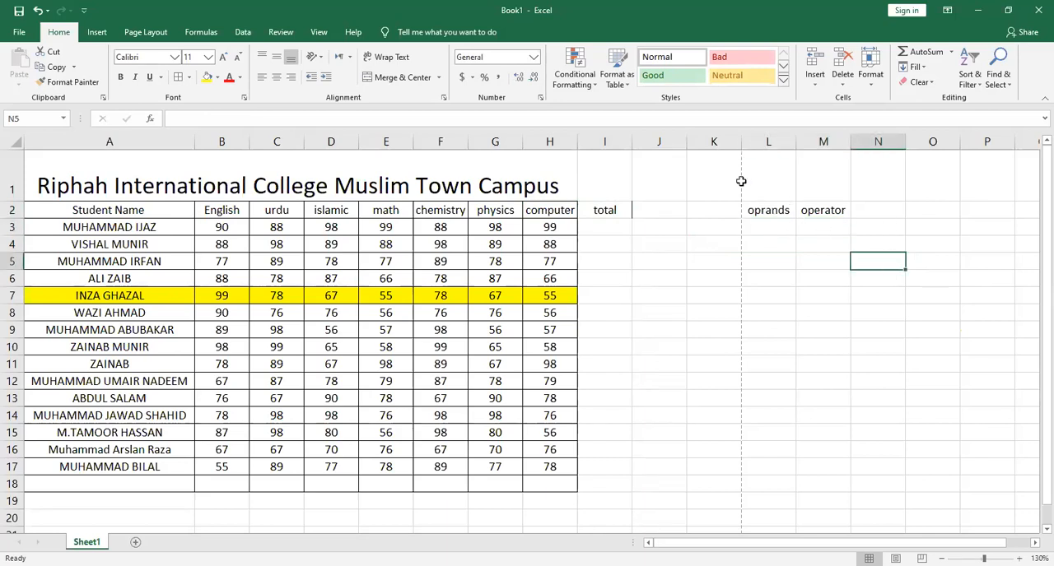
left_click(768, 135)
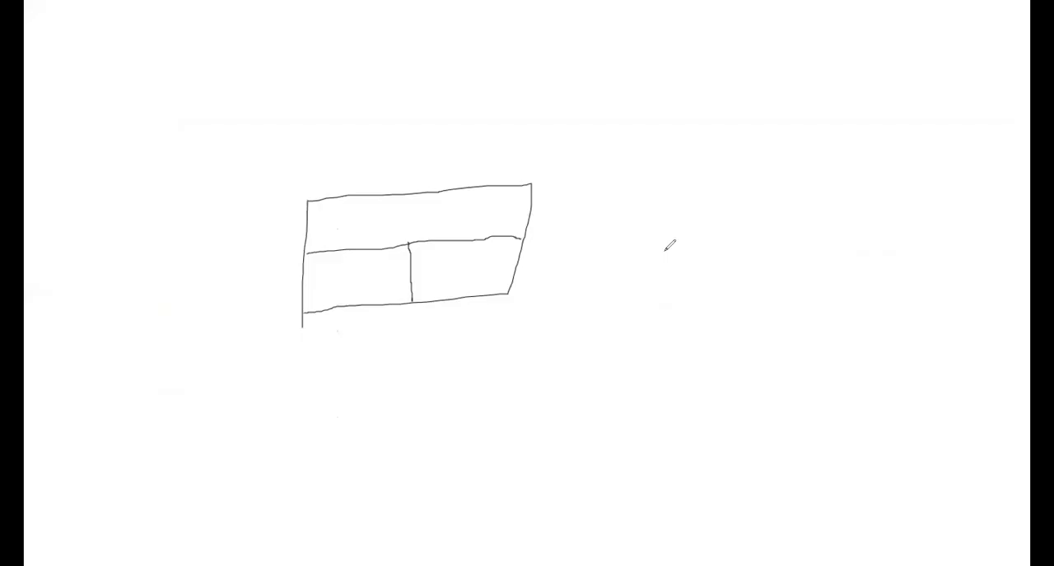
left_click_drag(667, 256, 669, 275)
type("a+")
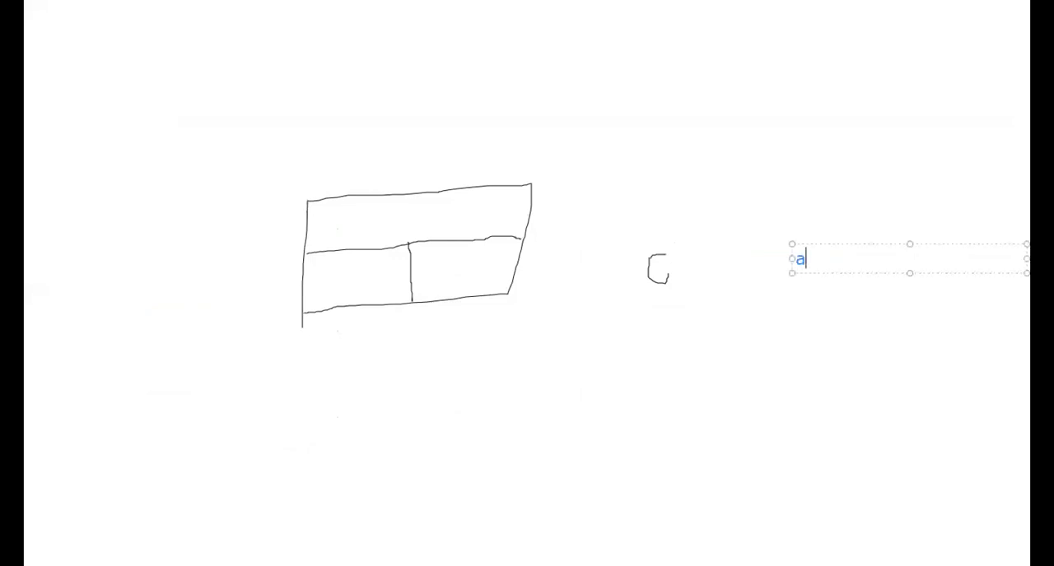
type("b")
left_click_drag(813, 268, 800, 331)
left_click_drag(797, 249, 851, 195)
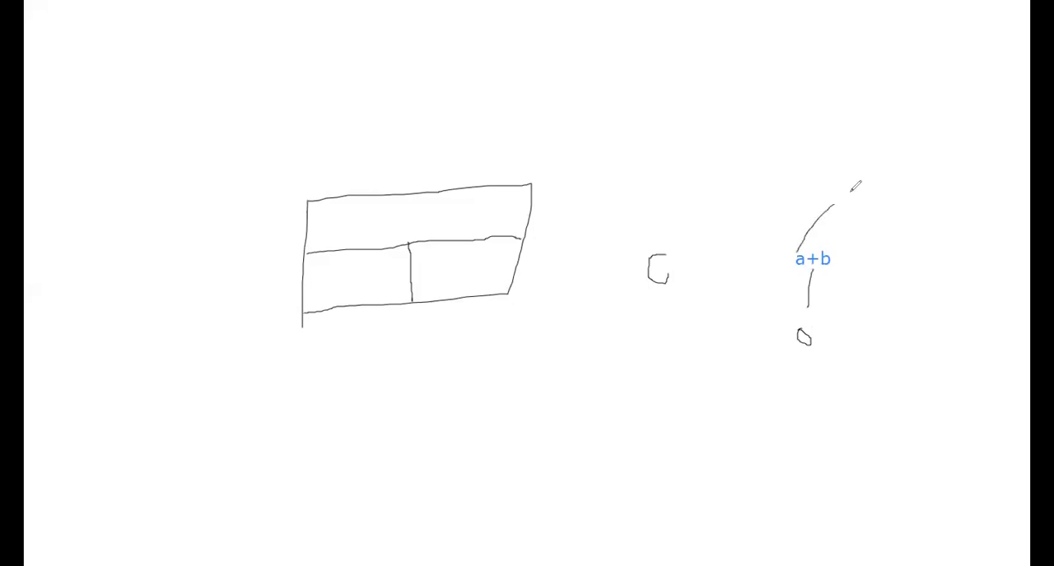
left_click_drag(822, 247, 851, 195)
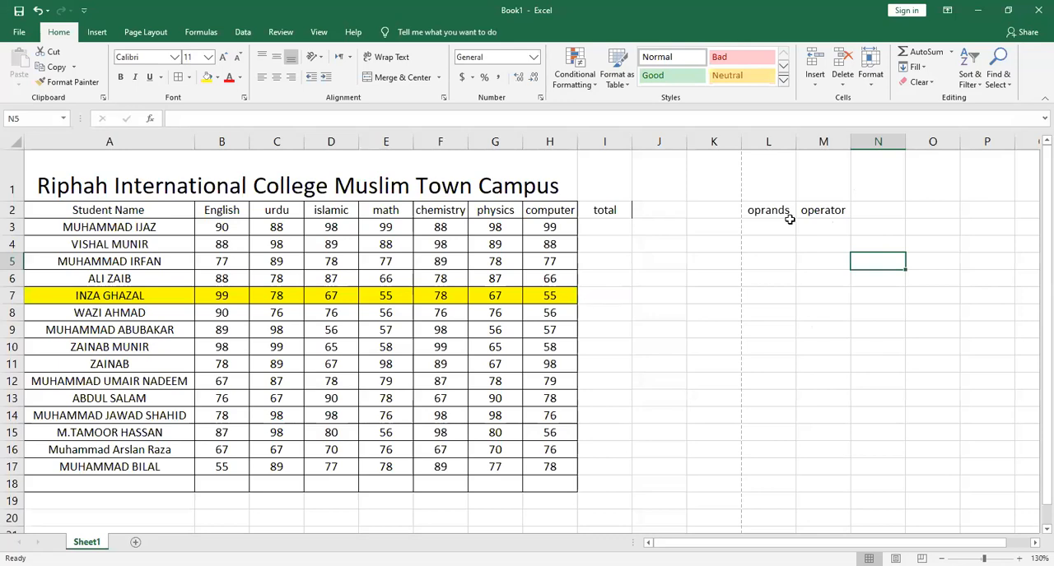
left_click_drag(805, 213, 772, 216)
Clear the words oprands and operator from L2:M2
key("Delete")
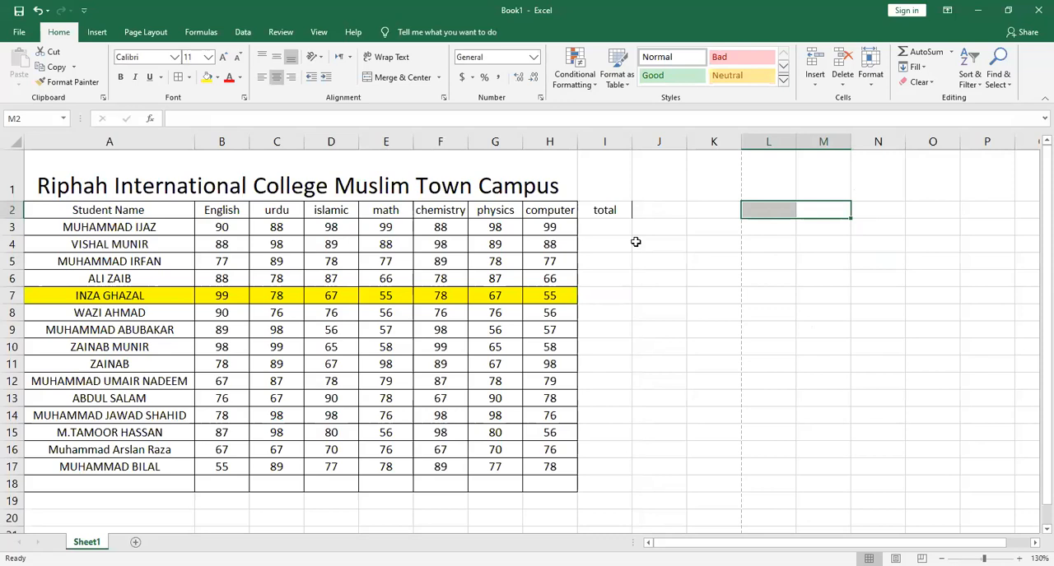
left_click(606, 231)
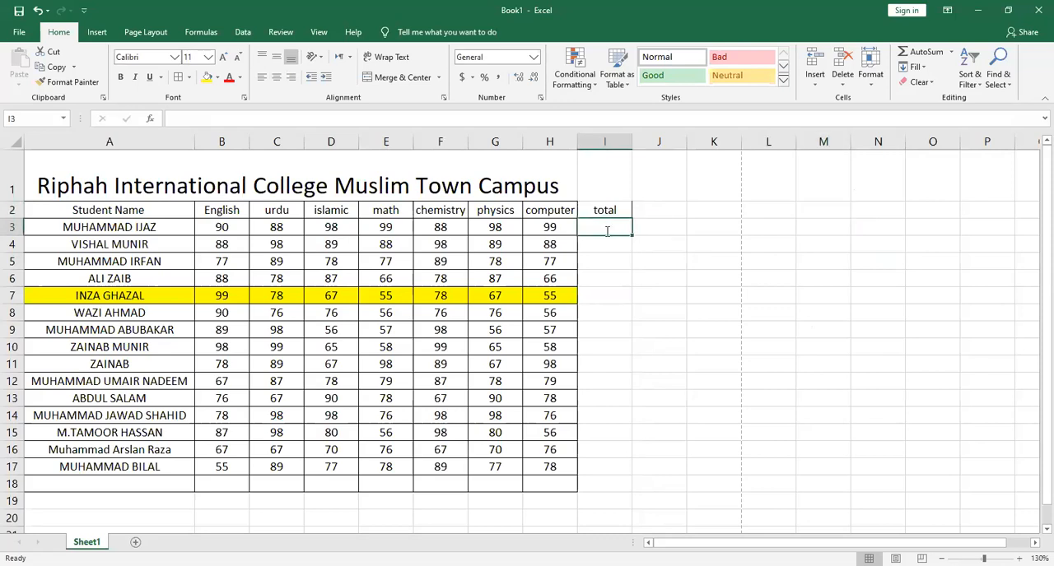
type("=")
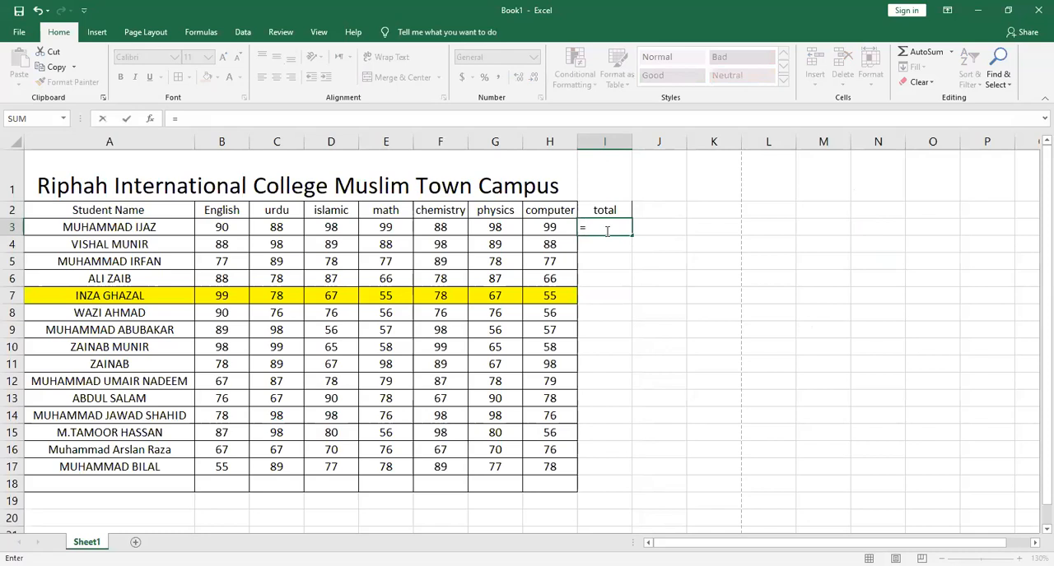
key("Escape")
Enter the sample numbers 78 in N5 and 45 in O5
left_click(860, 259)
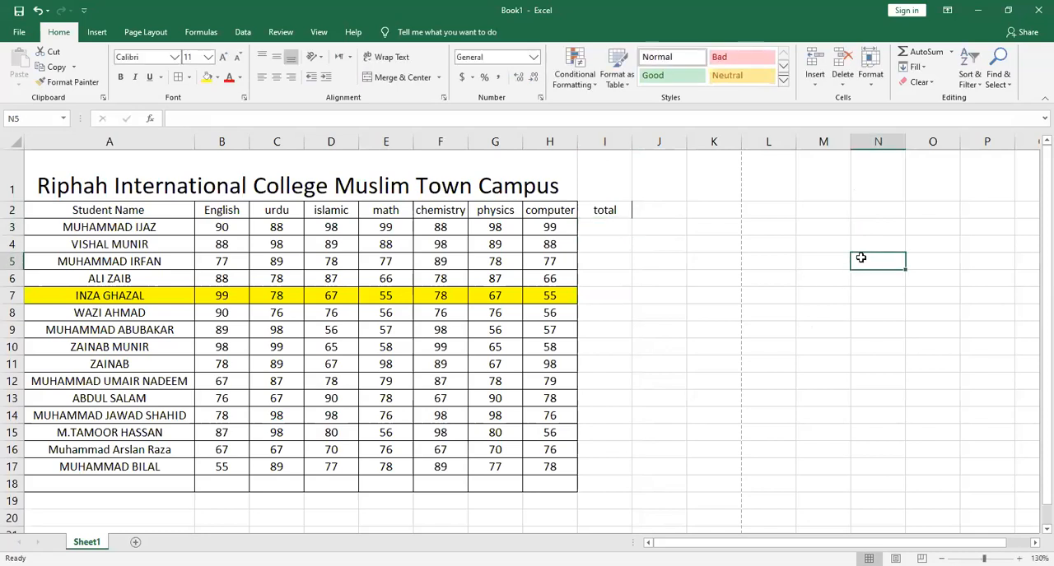
type("78")
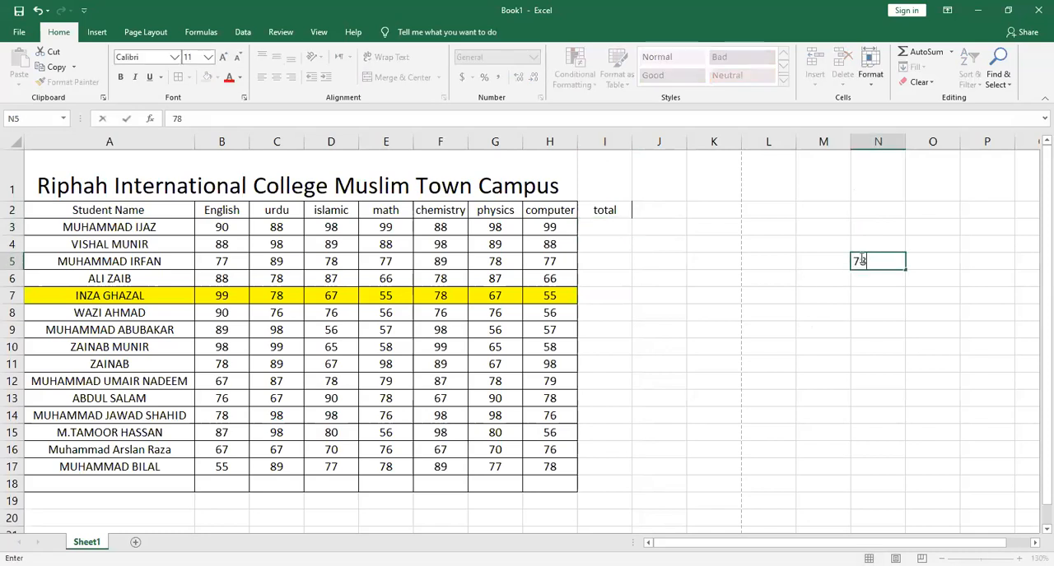
key("Tab")
type("45")
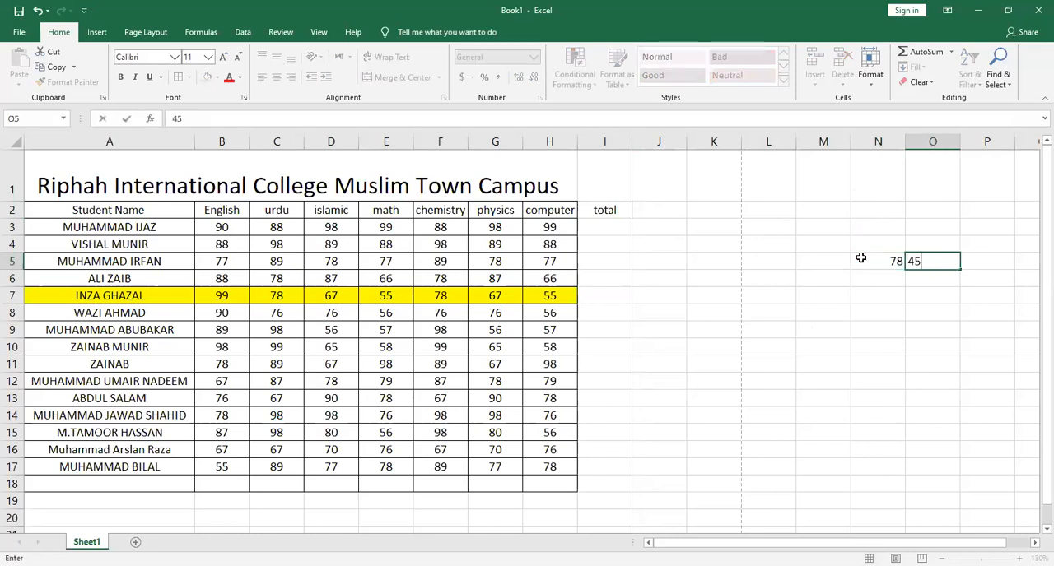
key("Return")
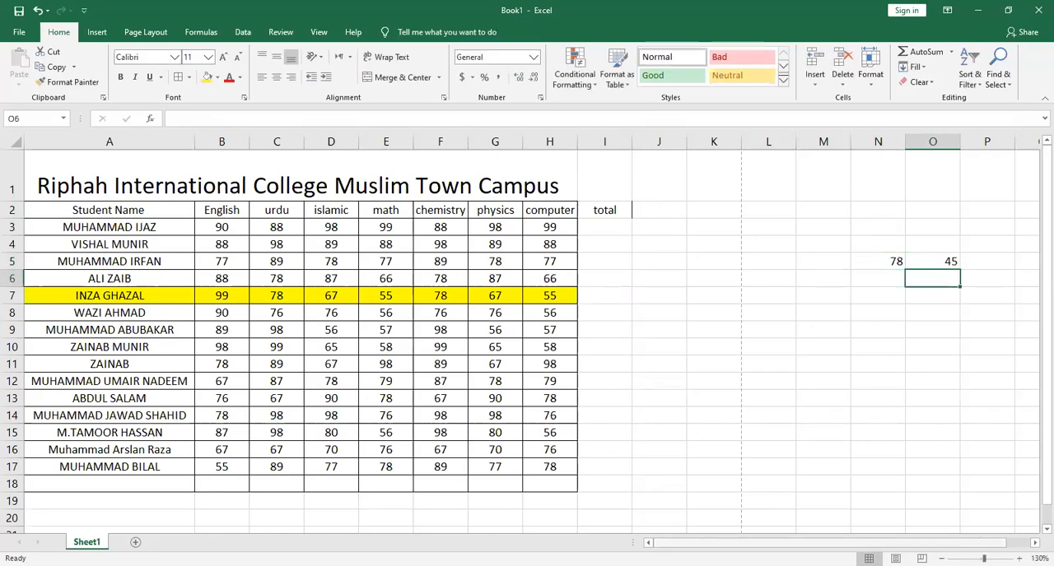
Add the two sample numbers in O7 with the cell-reference formula =N5+O5
left_click(933, 302)
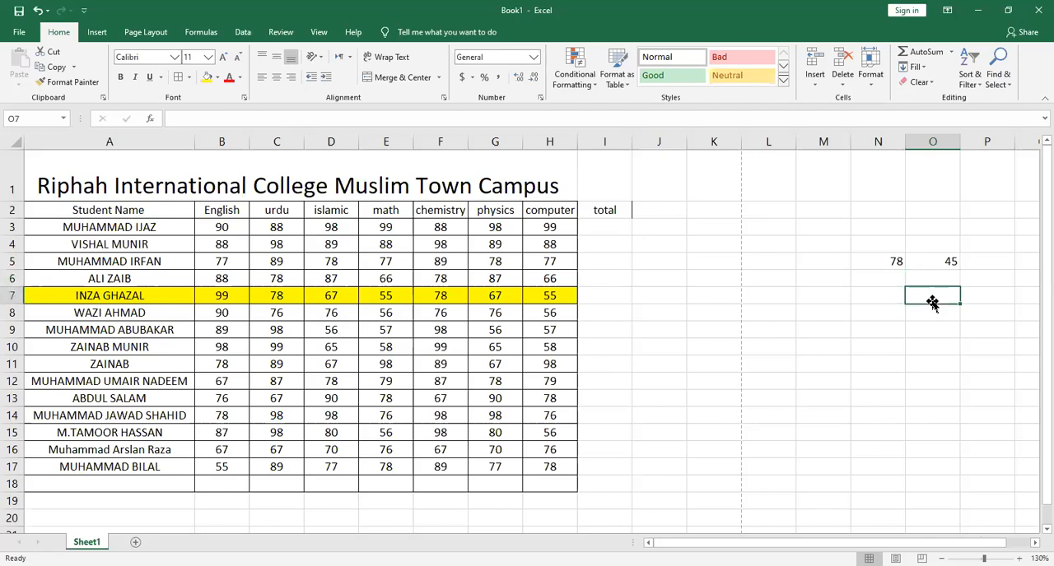
type("=")
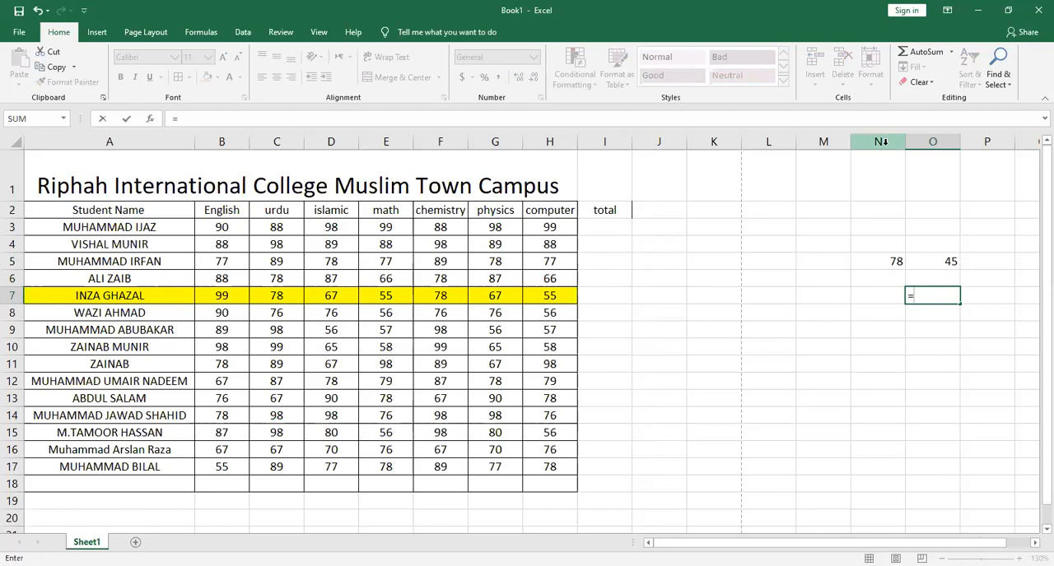
left_click(885, 263)
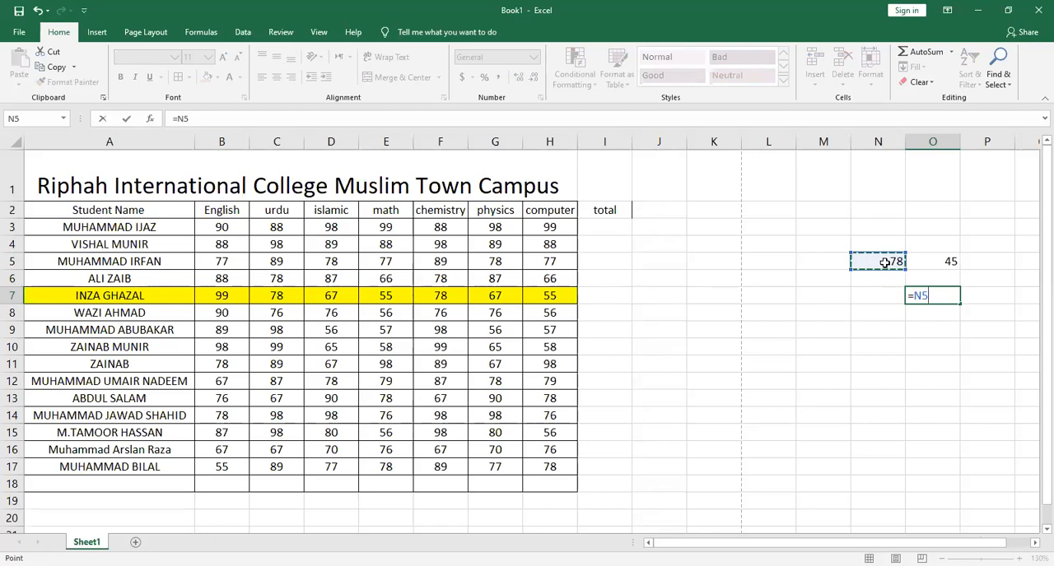
type("+")
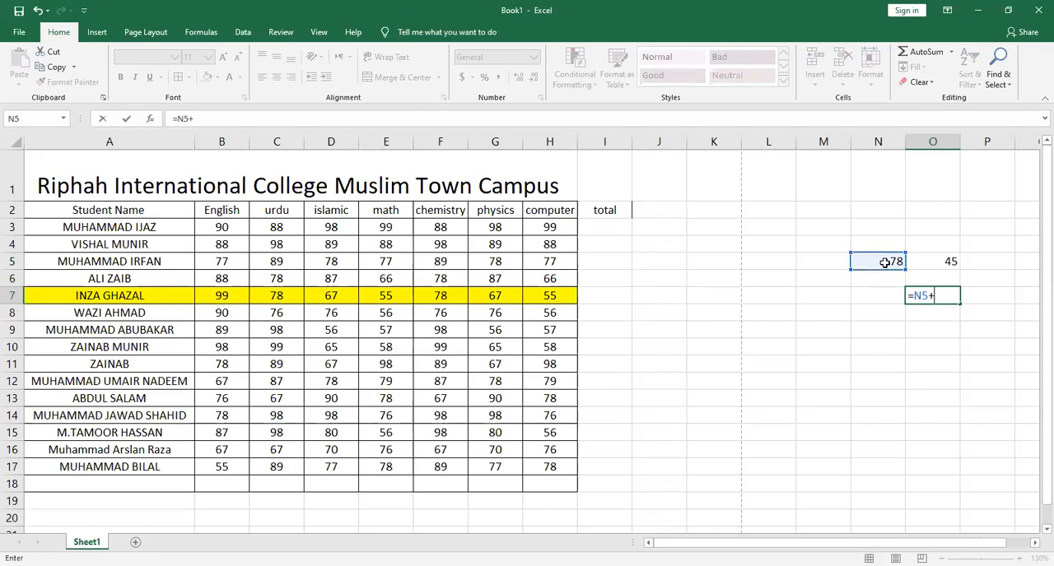
left_click(946, 266)
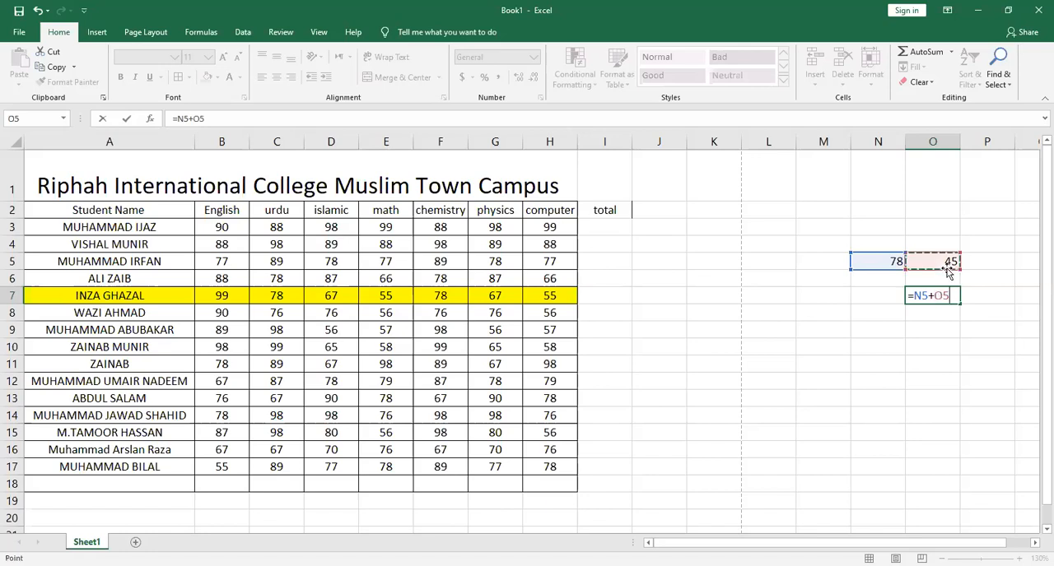
key("Return")
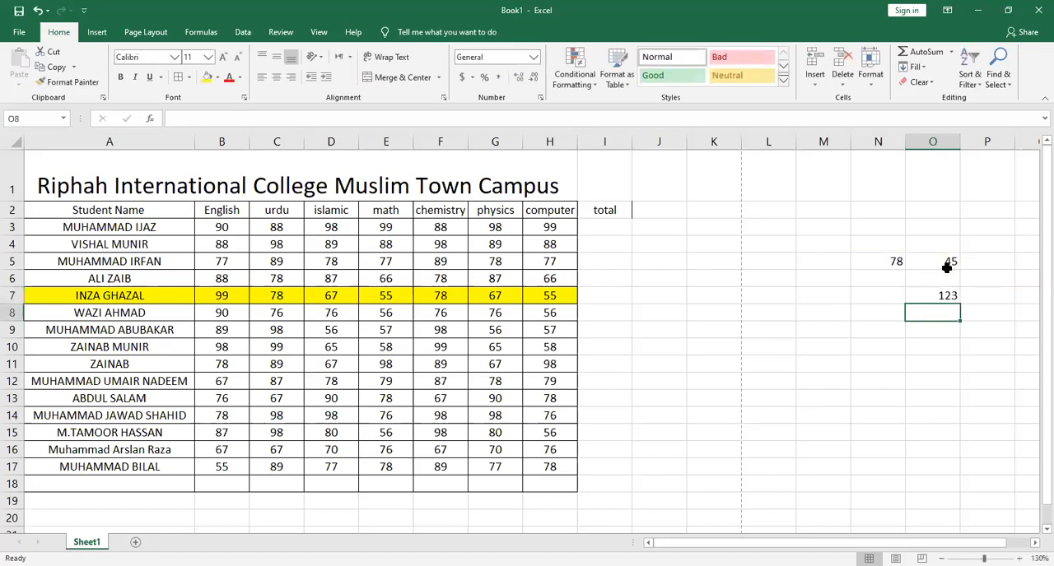
Enter 123 as a plain number in P7, beside the formula cell
left_click(991, 294)
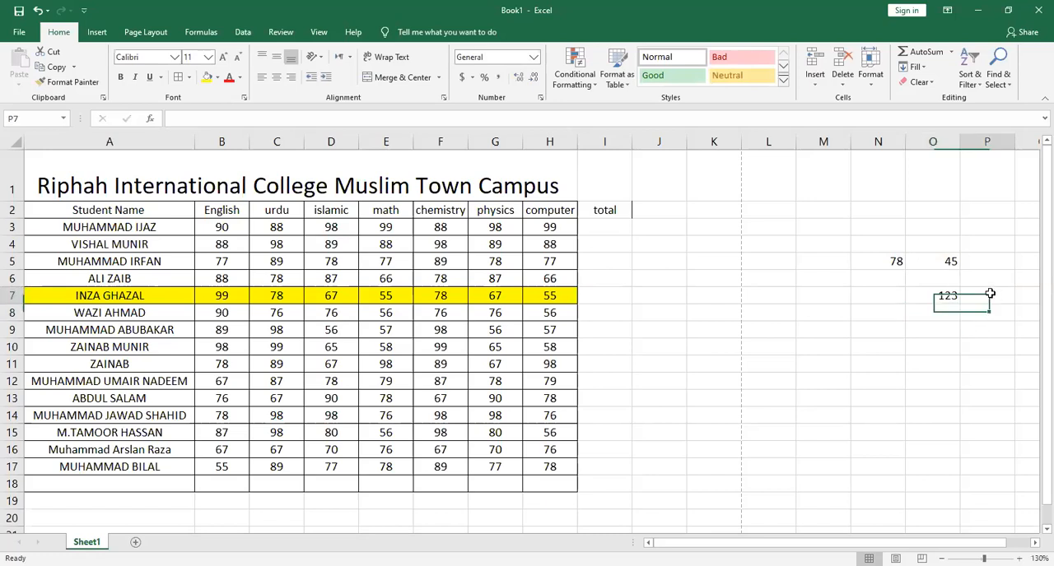
type("123")
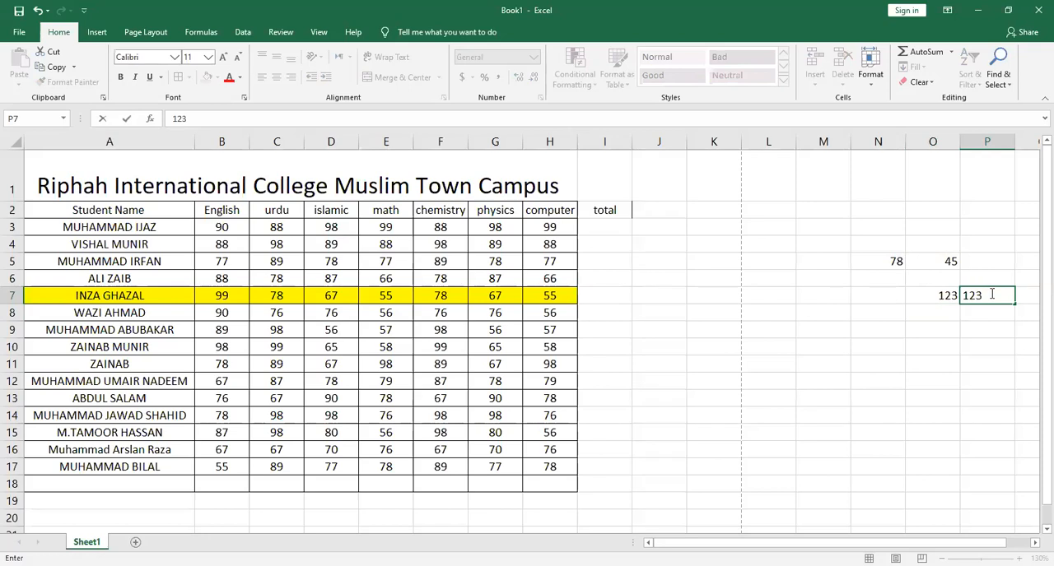
key("Return")
Compare the contents of formula cell O7 and plain-number cell P7, and review the source numbers in N5:O5
left_click(948, 261)
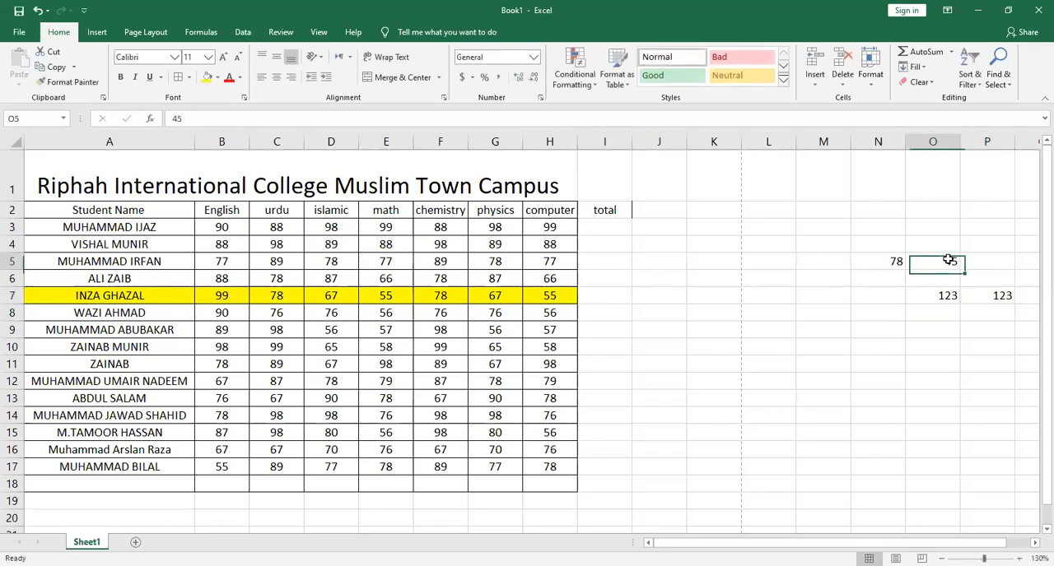
left_click_drag(948, 260, 889, 261)
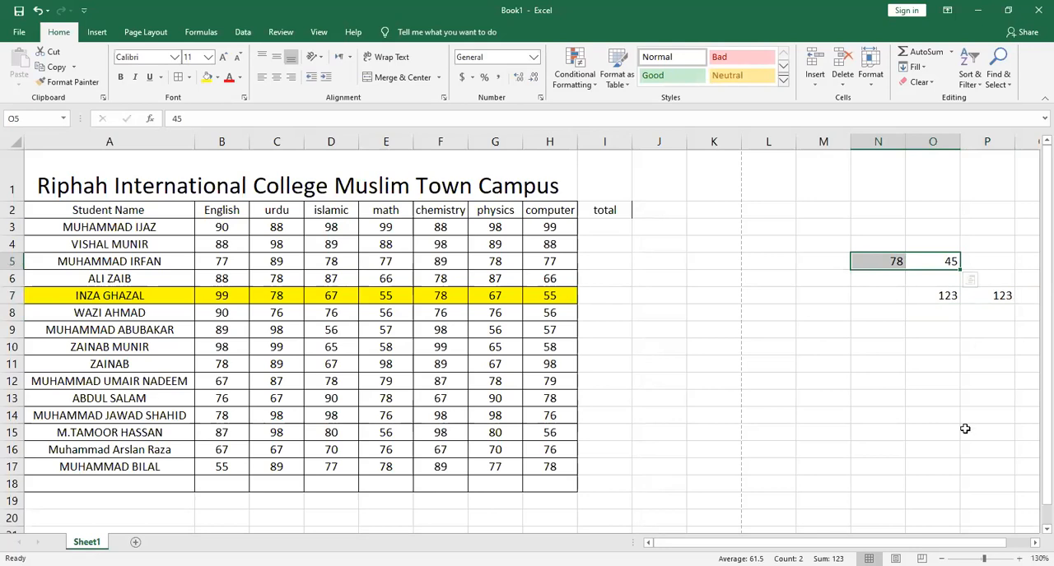
left_click(1022, 343)
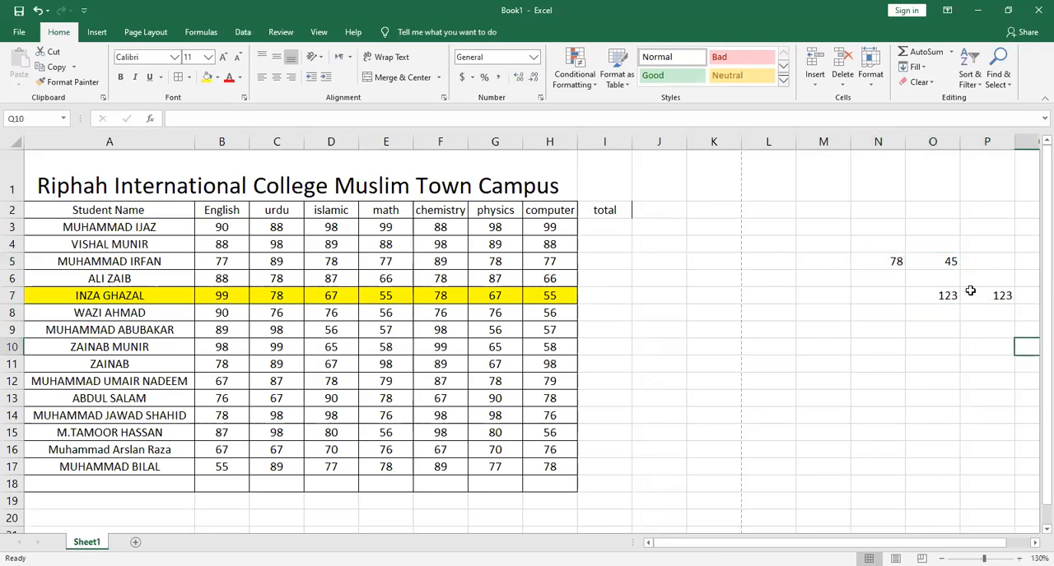
left_click(995, 298)
left_click(951, 296)
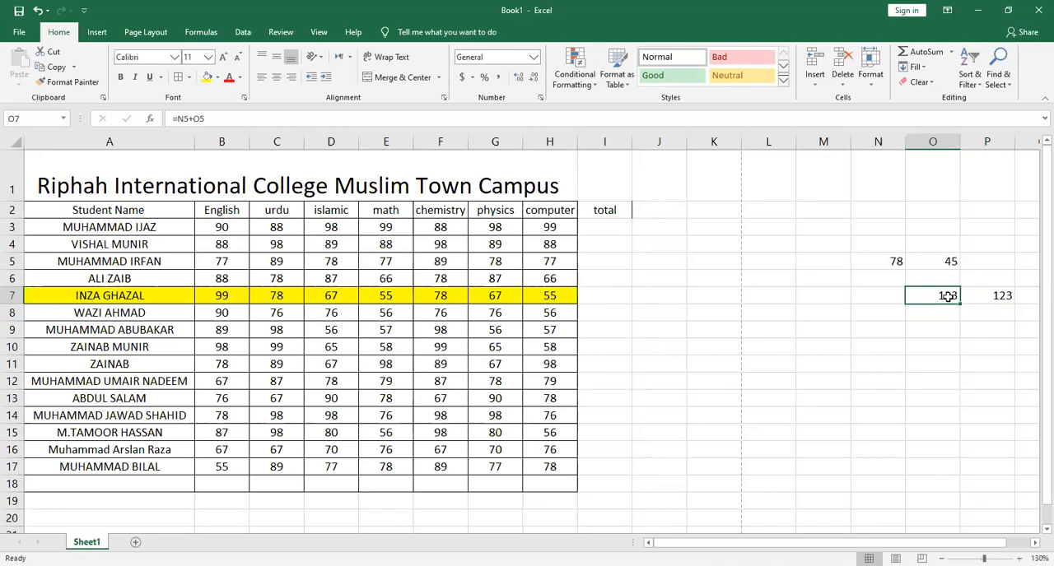
left_click(986, 297)
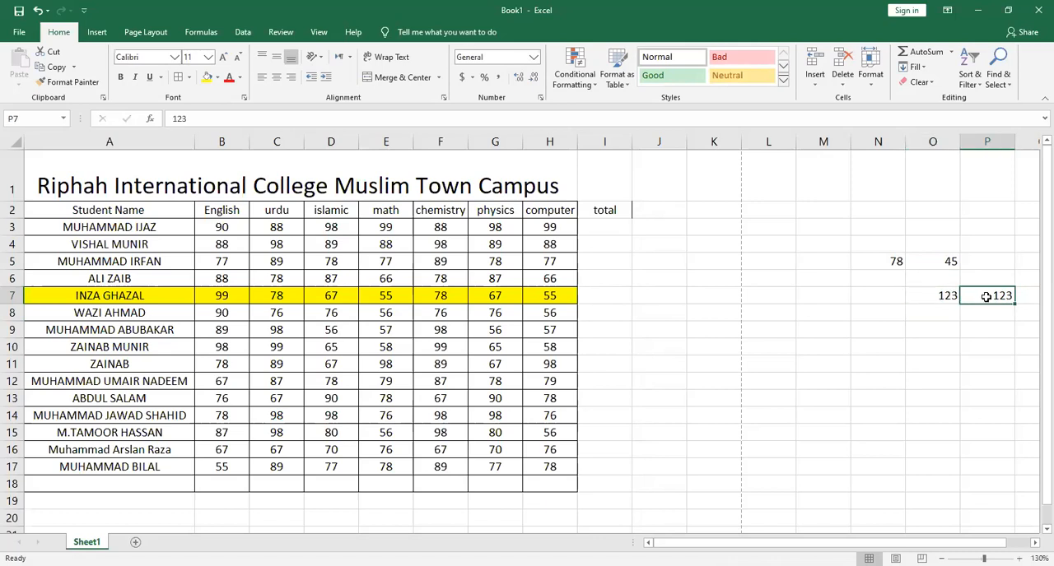
left_click(949, 297)
left_click_drag(894, 262, 945, 274)
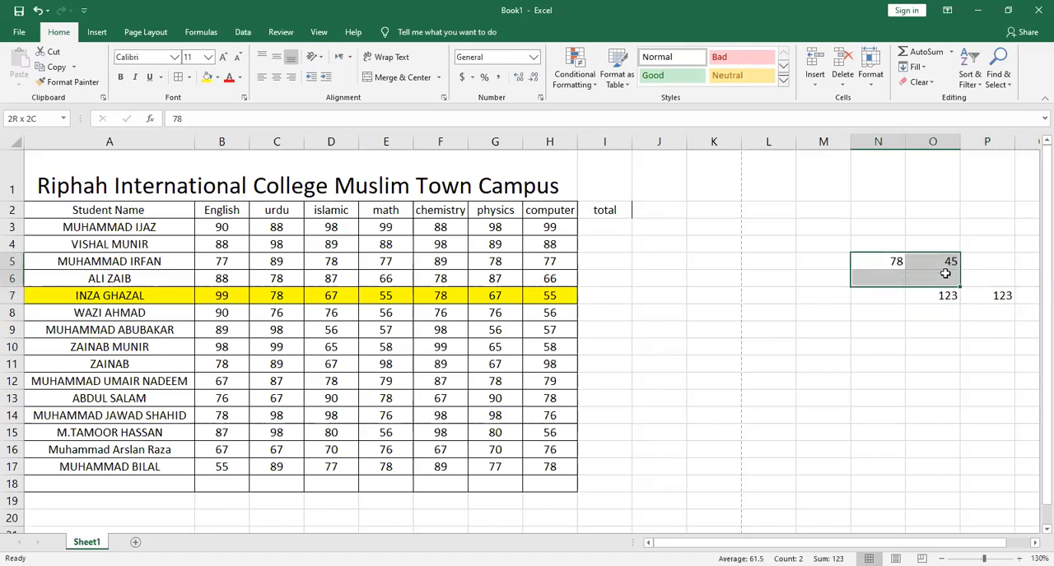
left_click(945, 296)
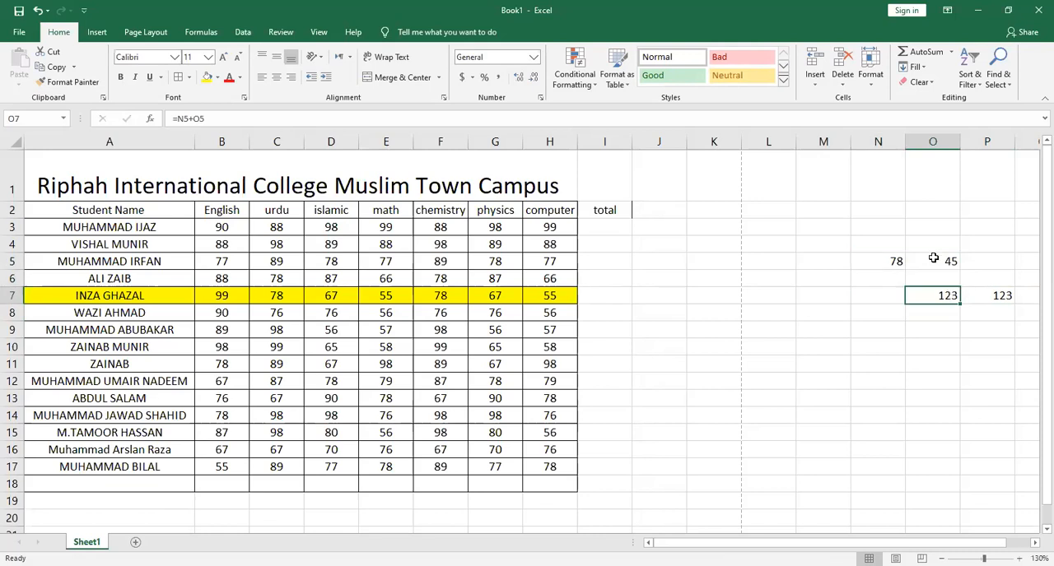
Set the second sample number in O5 to 29.5 and check its effect on O7 and P7
left_click(934, 258)
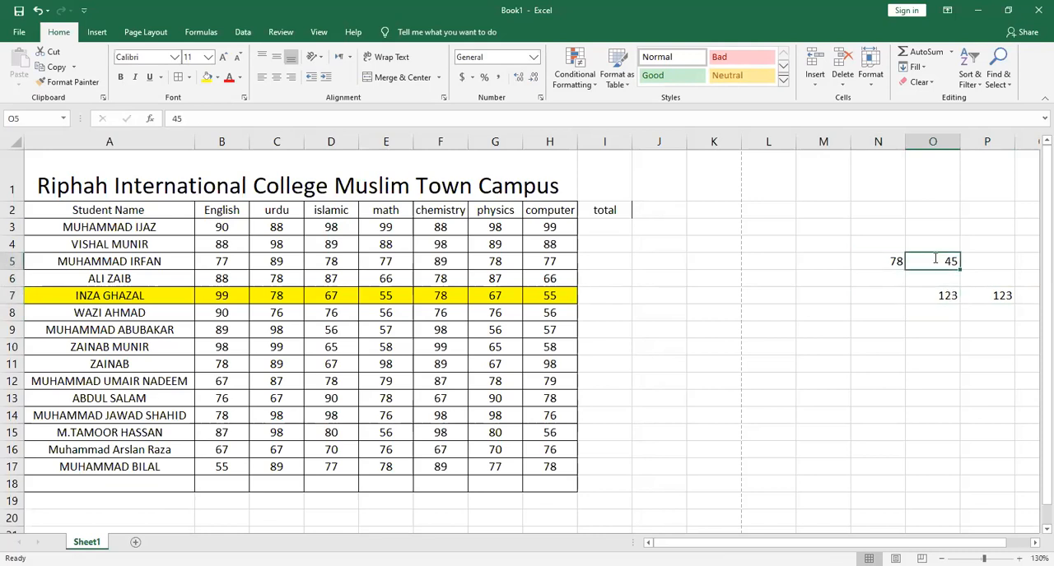
type("29.5")
key("Return")
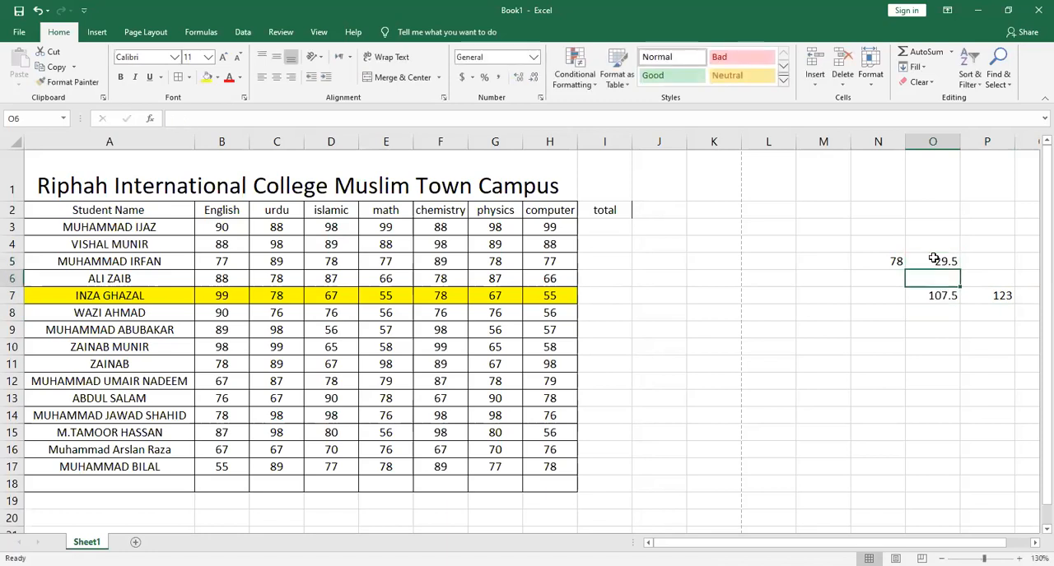
left_click(933, 295)
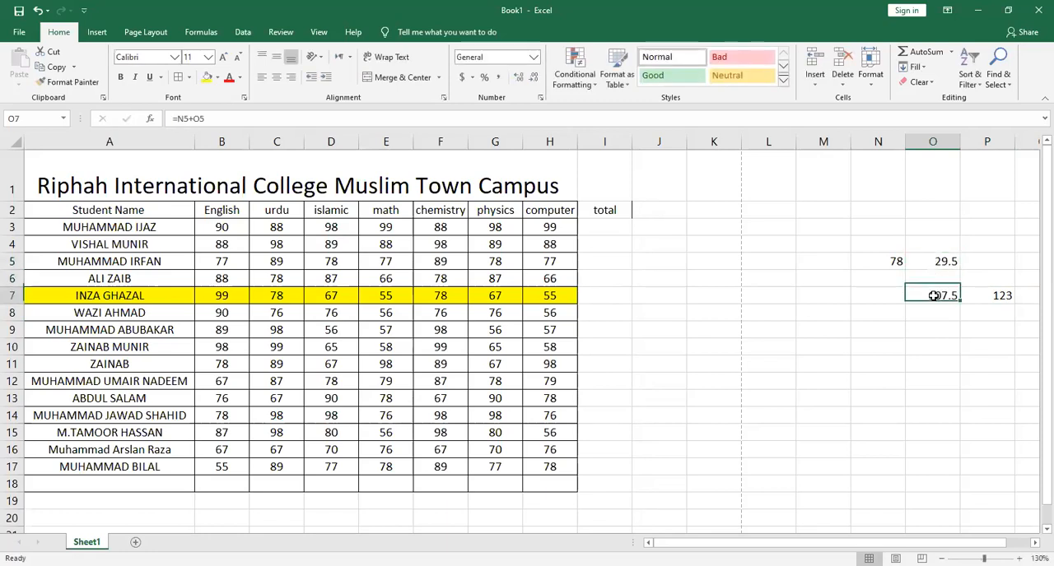
left_click(985, 296)
Clear all the sample numbers and the sample formula in N5:P9
mouse_move(992, 328)
left_mouse_down()
mouse_move(865, 294)
mouse_move(888, 266)
left_mouse_up()
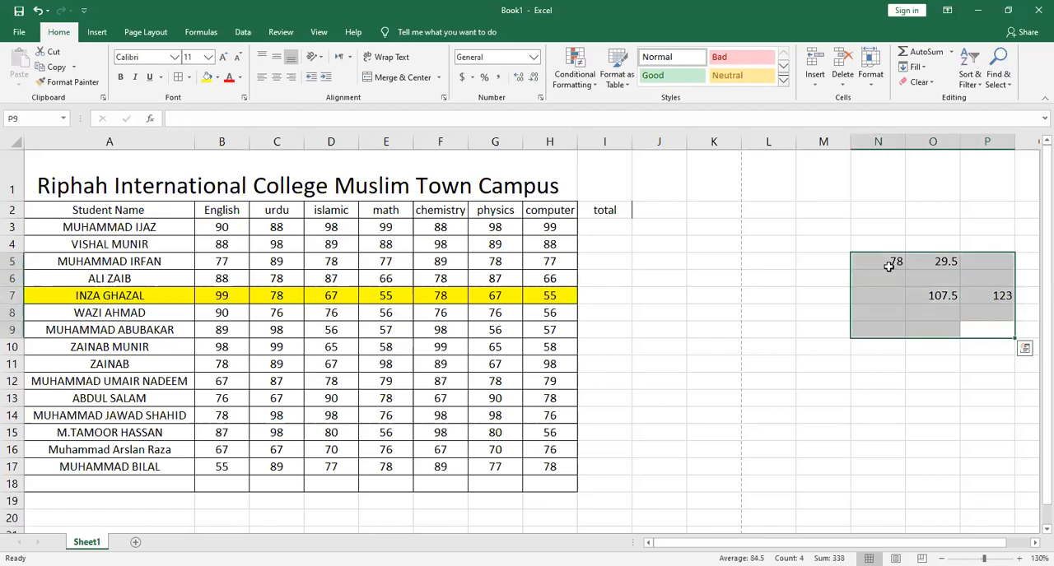
key("Delete")
Calculate the first student's total in I3 with =B3+C3+D3+E3+F3+G3+H3, and select B3:I3 to review the row
left_click(608, 227)
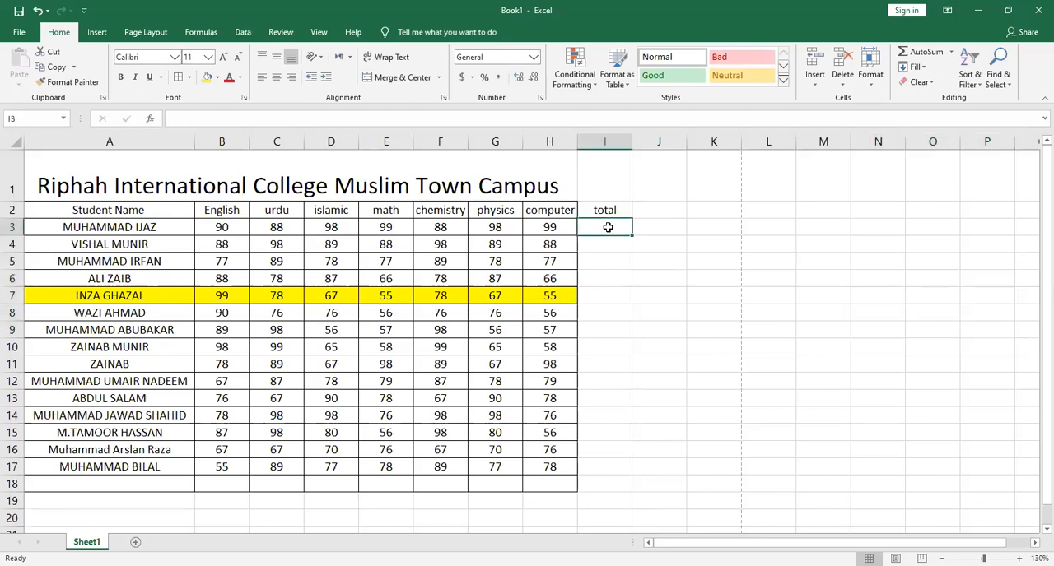
type("=")
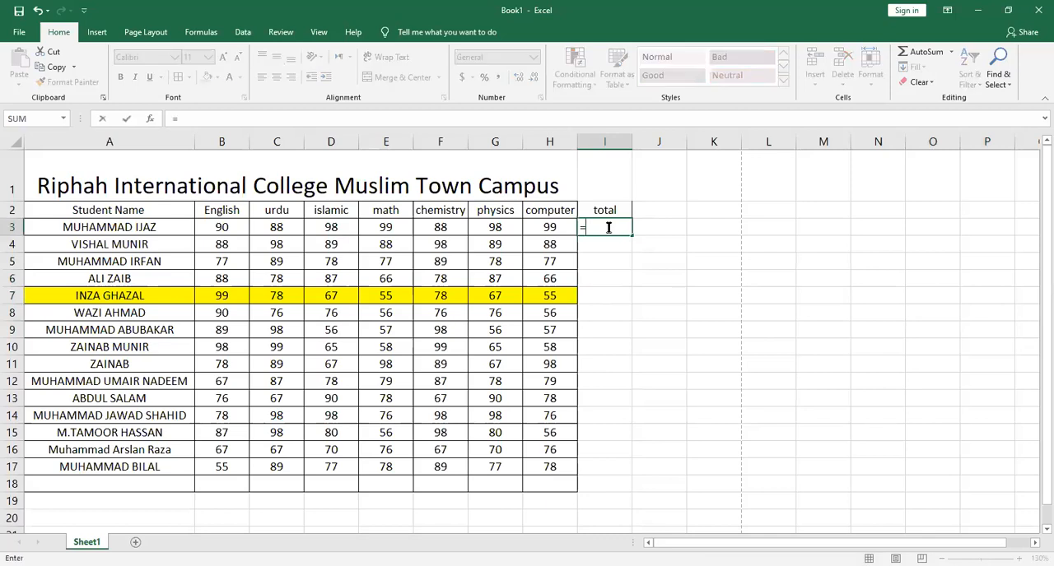
left_click(231, 227)
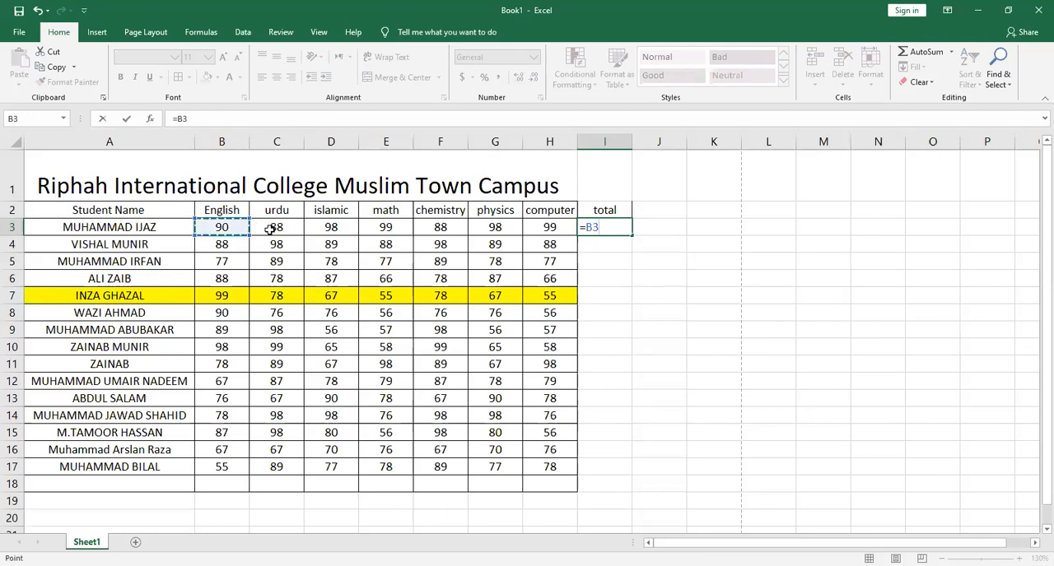
type("+")
left_click(287, 227)
type("+")
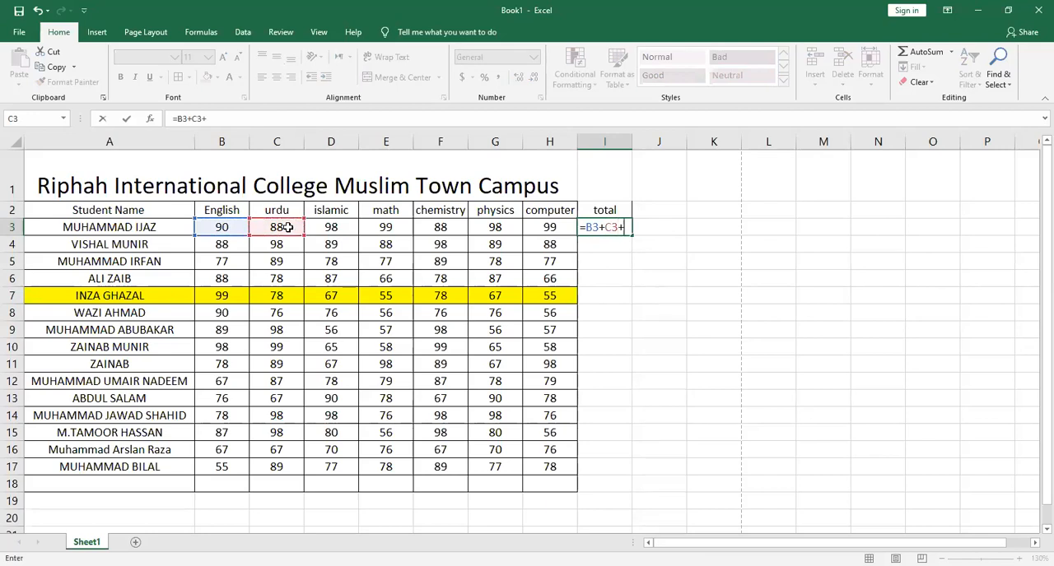
left_click(333, 230)
type("+")
left_click(383, 226)
type("+")
left_click(446, 227)
type("+")
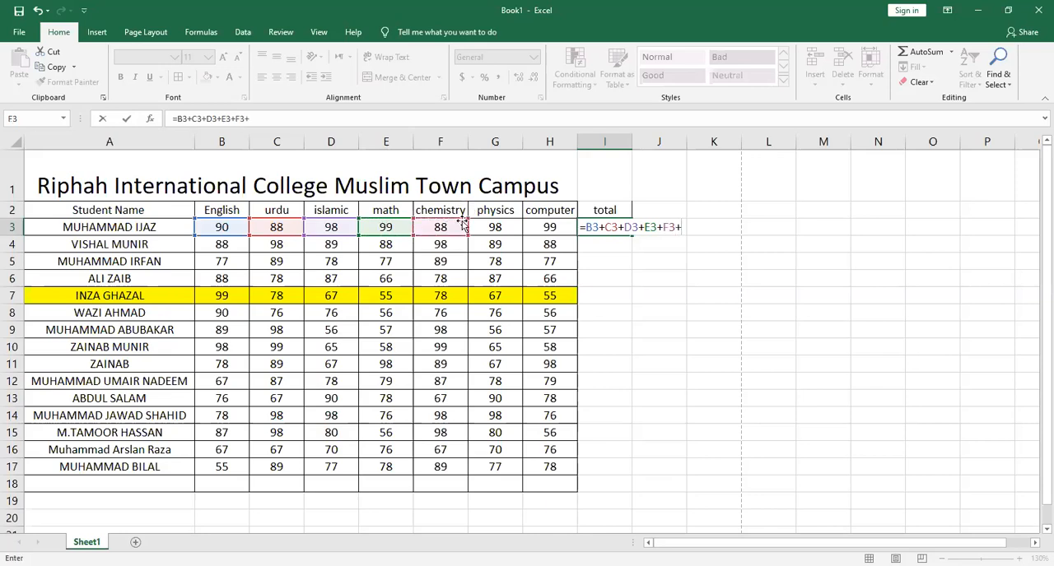
left_click(486, 226)
type("+")
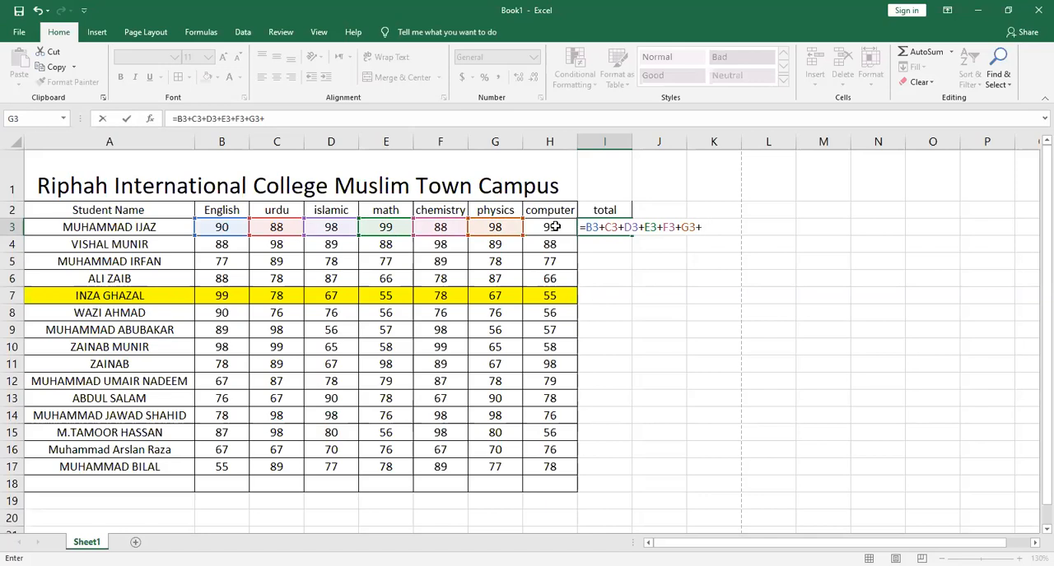
left_click(555, 226)
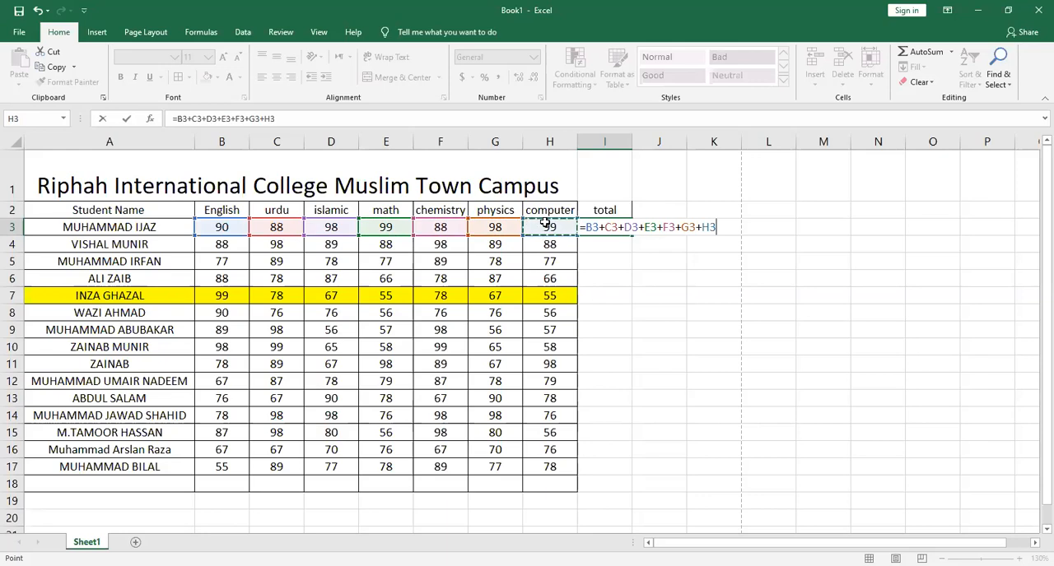
key("Return")
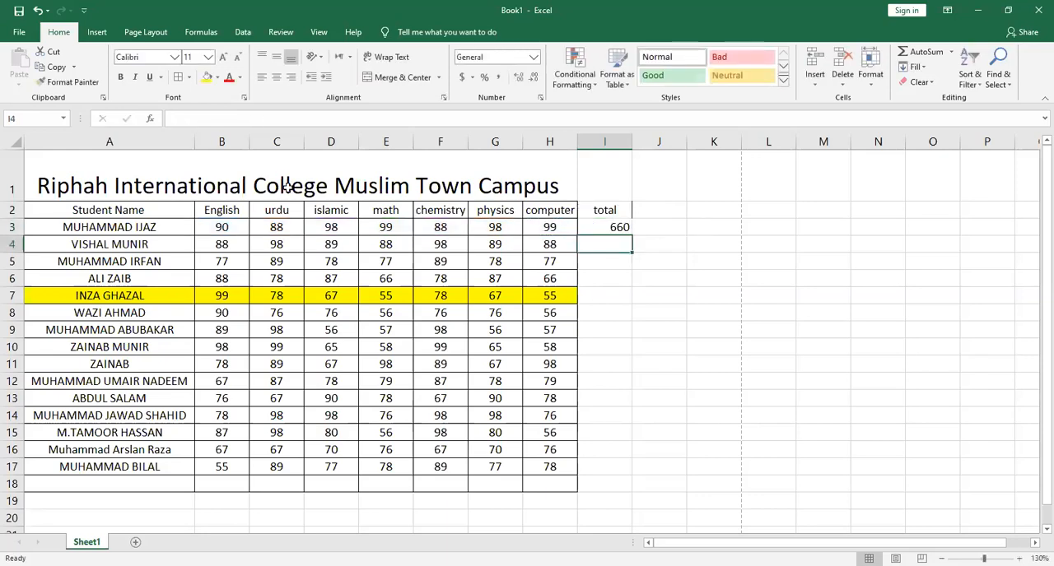
left_click_drag(235, 223, 603, 224)
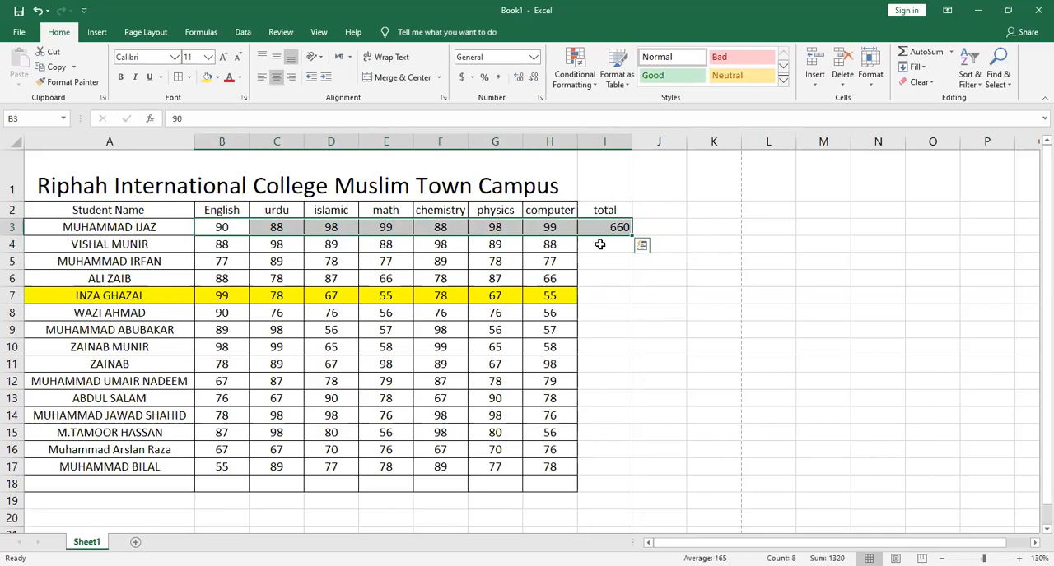
left_click(600, 245)
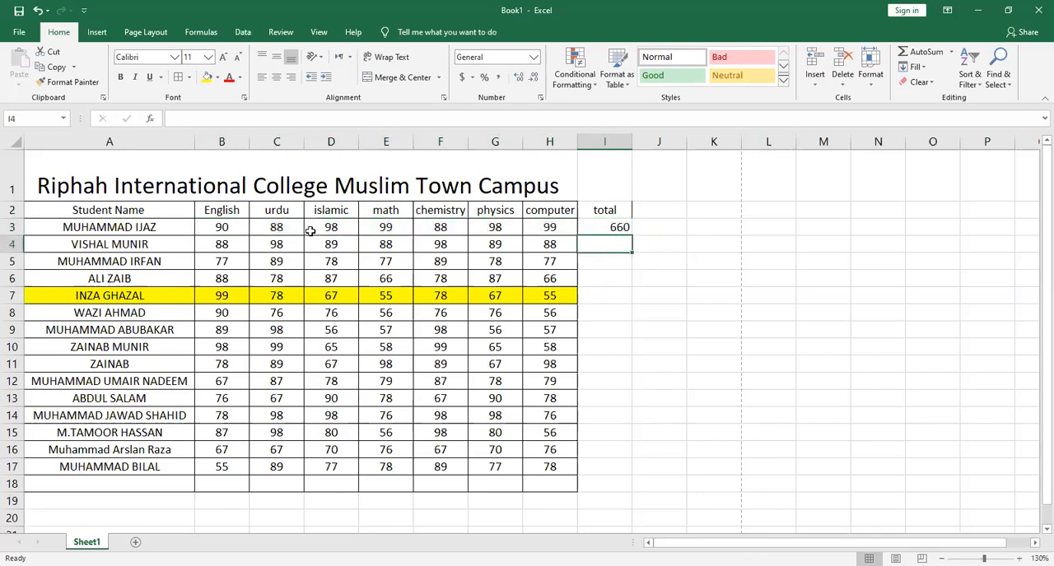
type("=")
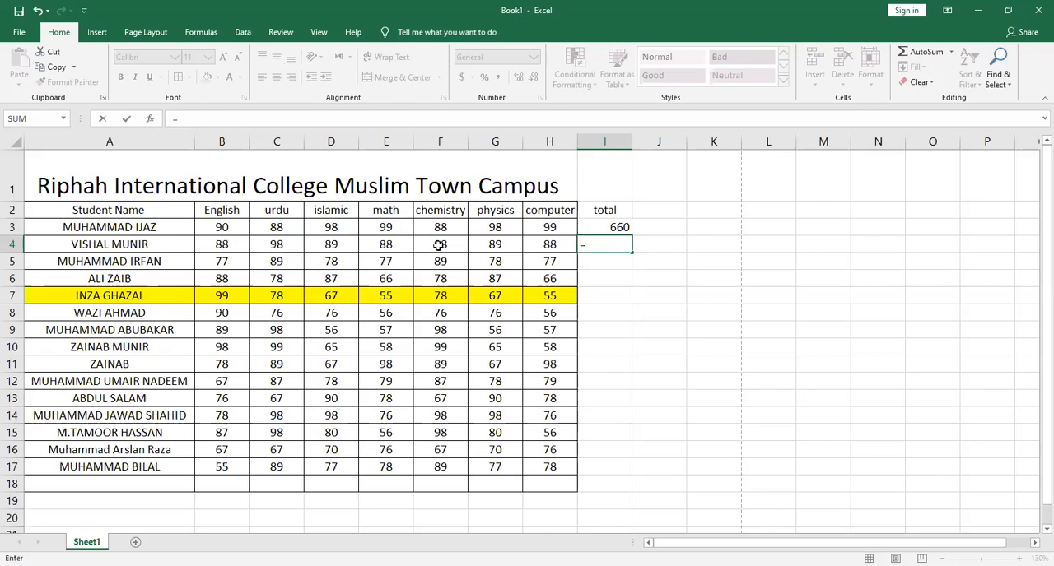
key("BackSpace")
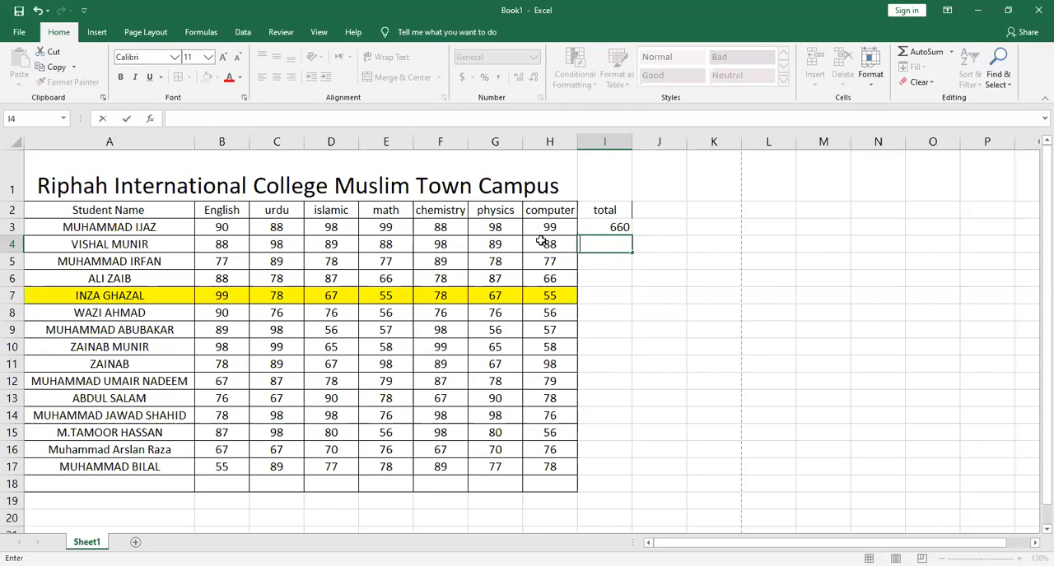
key("Escape")
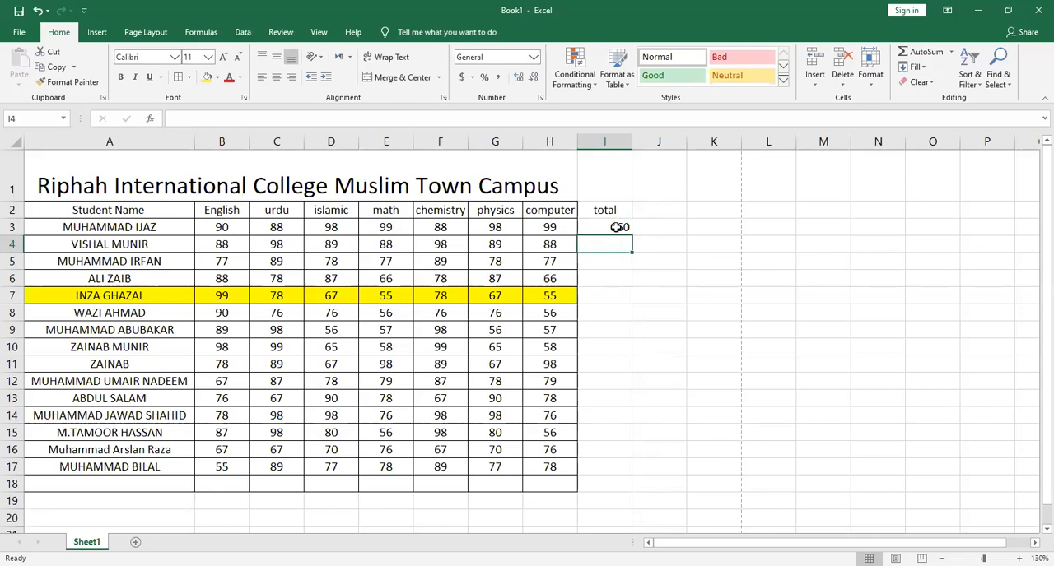
Fill the total formula from I3 down through I18, and reselect I3 to review its formula
left_click(615, 227)
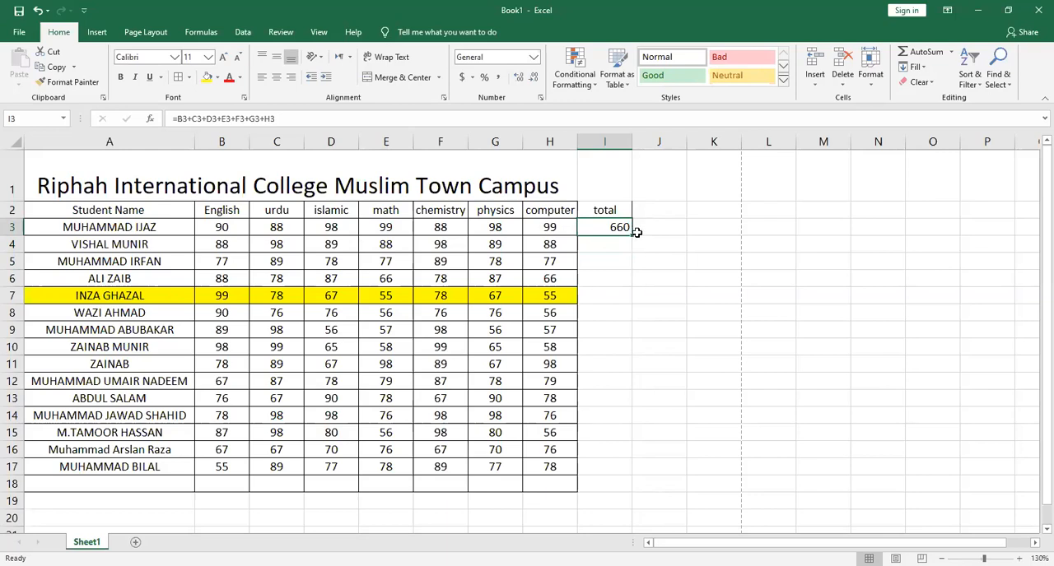
left_click_drag(632, 235, 626, 485)
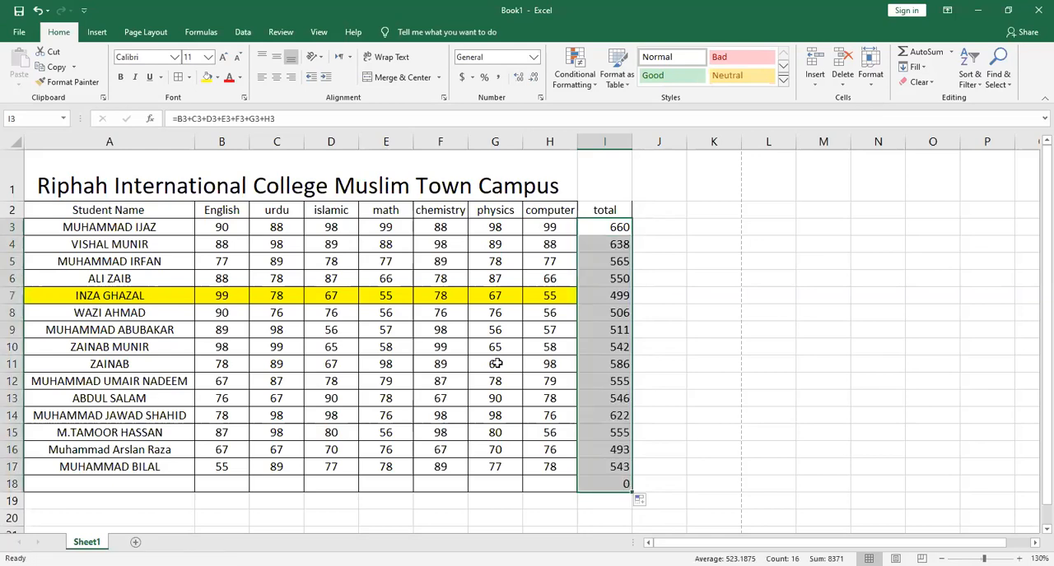
left_click(697, 436)
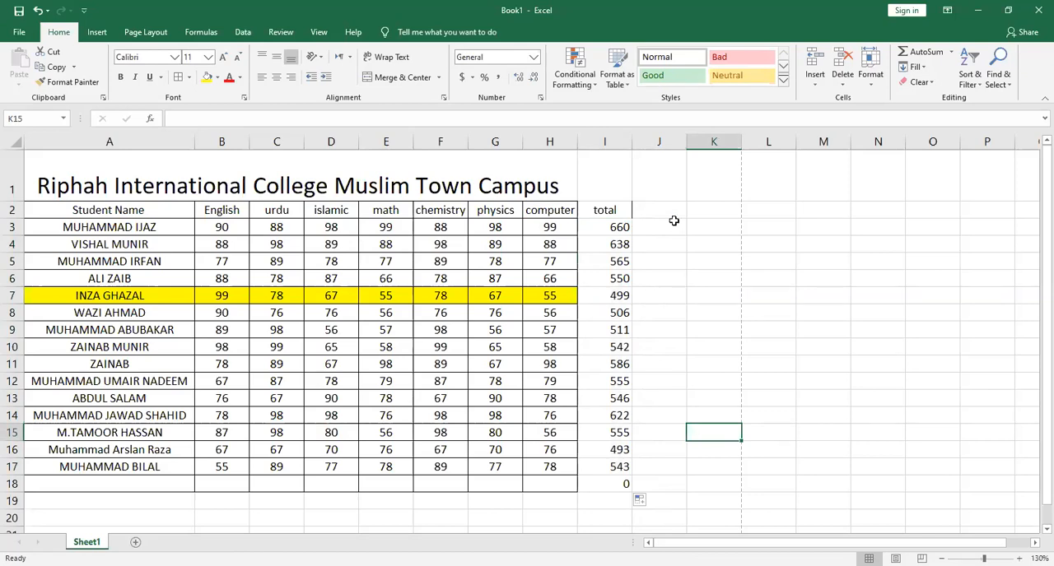
left_click(612, 222)
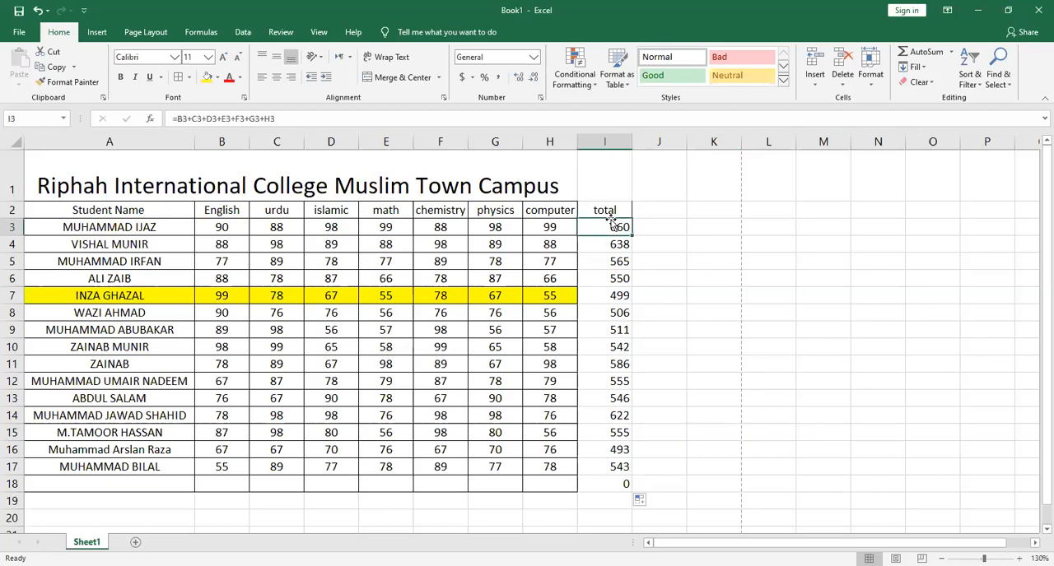